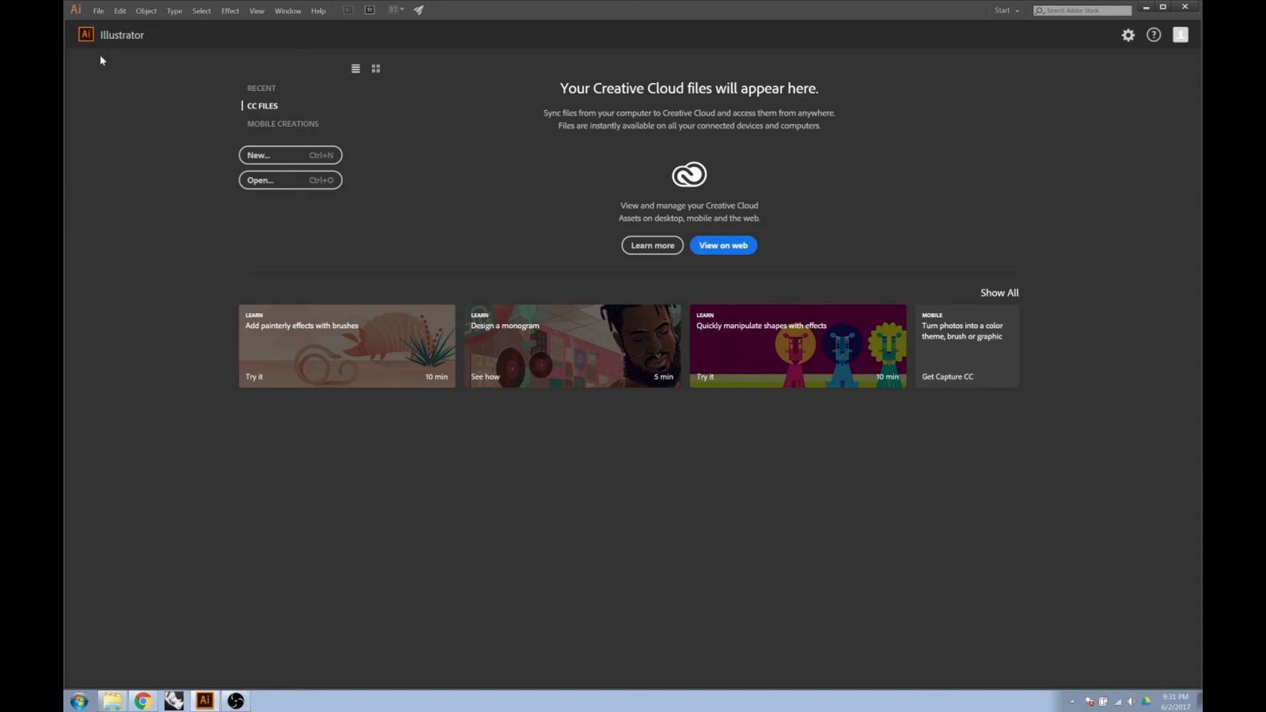
# Open the 3D Export AutoCAD drawing from the Desktop, with the artwork scaled to fit the artboard and the Model layout.
pyautogui.click(102, 14)
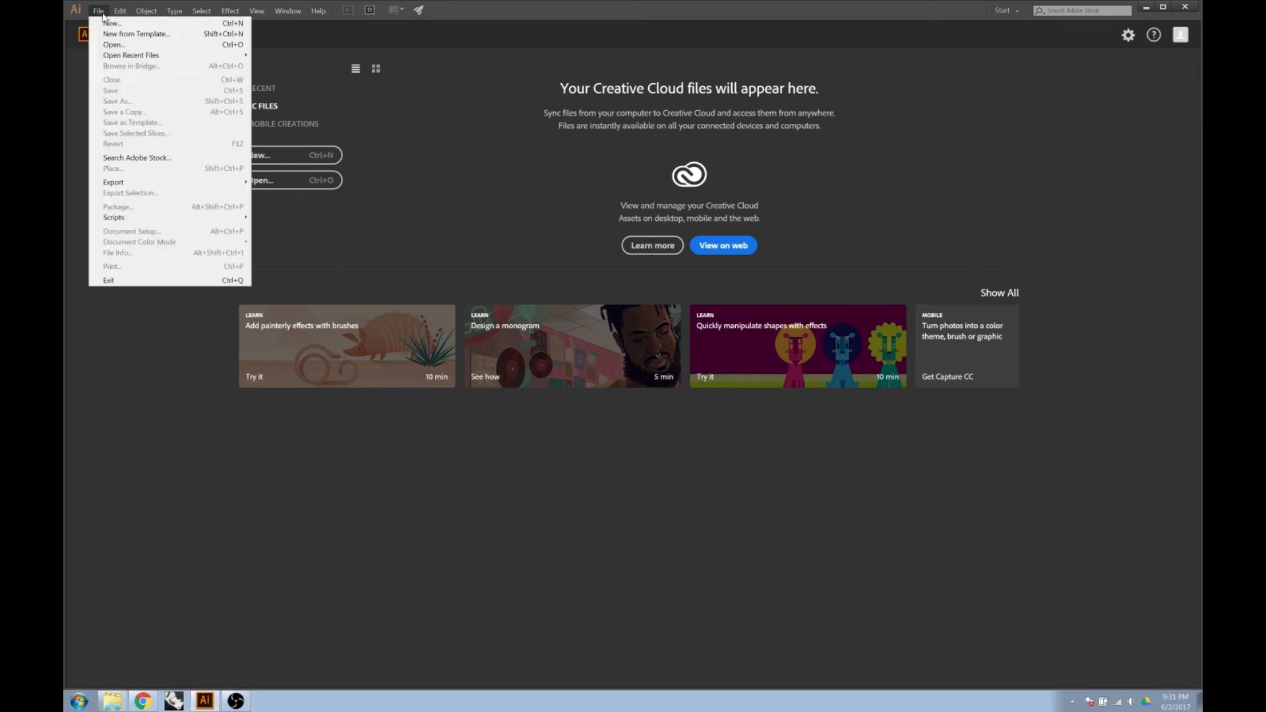
pyautogui.click(116, 48)
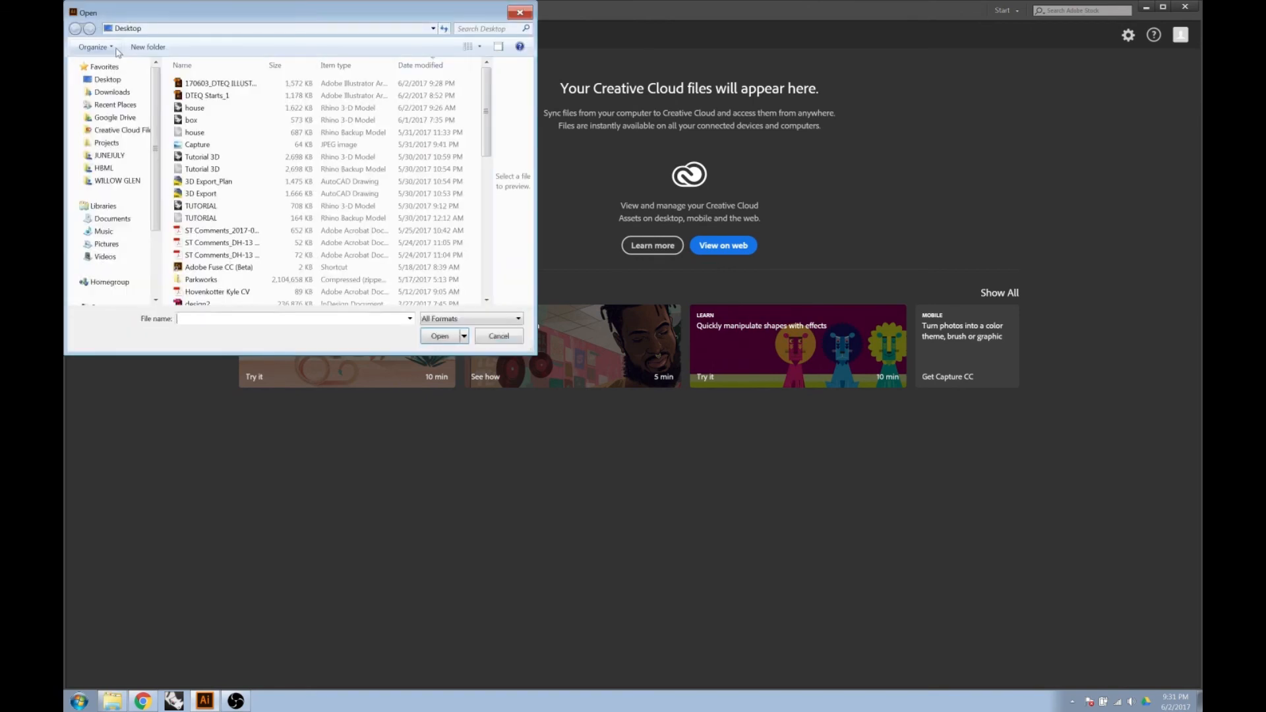
pyautogui.moveTo(529, 349); pyautogui.dragTo(591, 410)
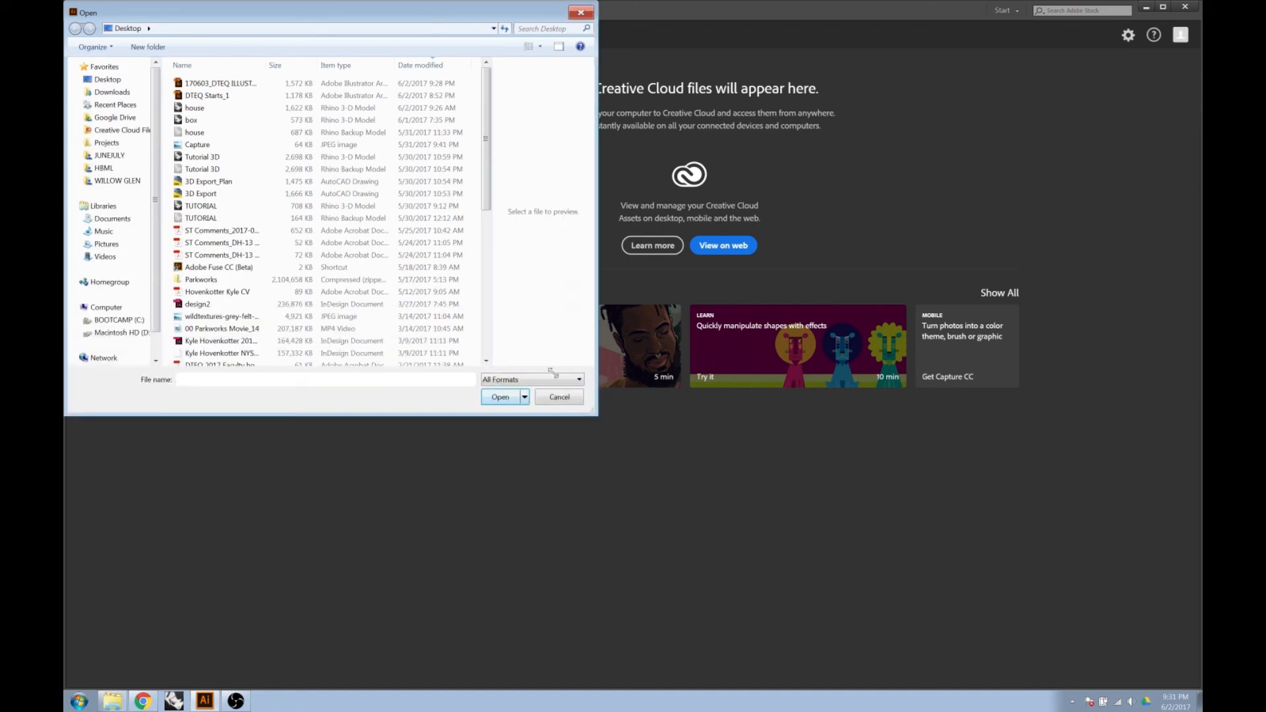
pyautogui.click(253, 195)
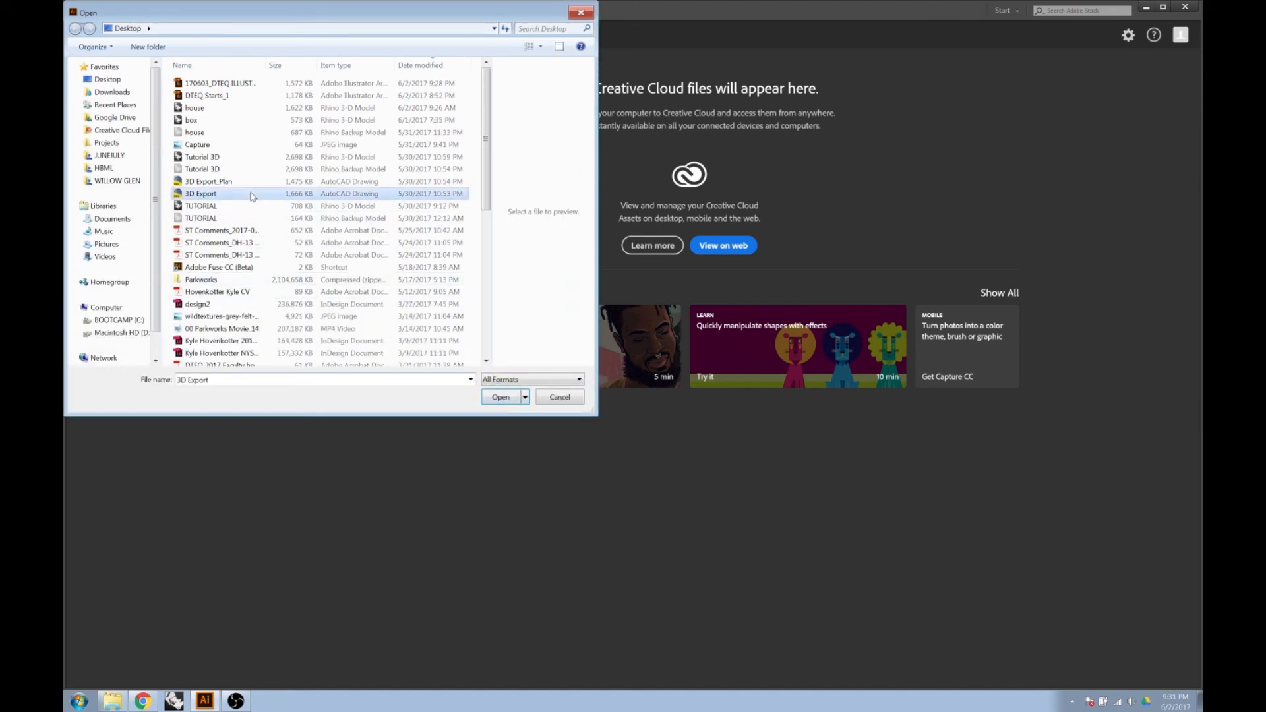
pyautogui.click(502, 398)
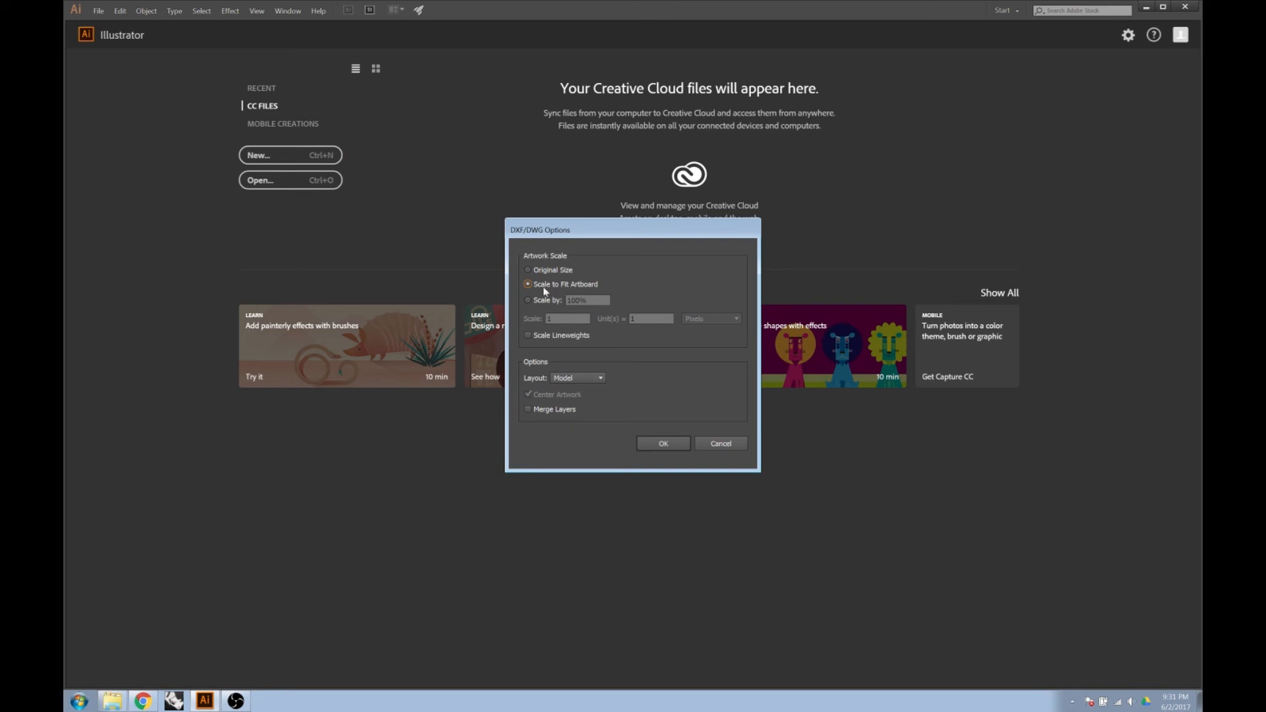
pyautogui.click(669, 445)
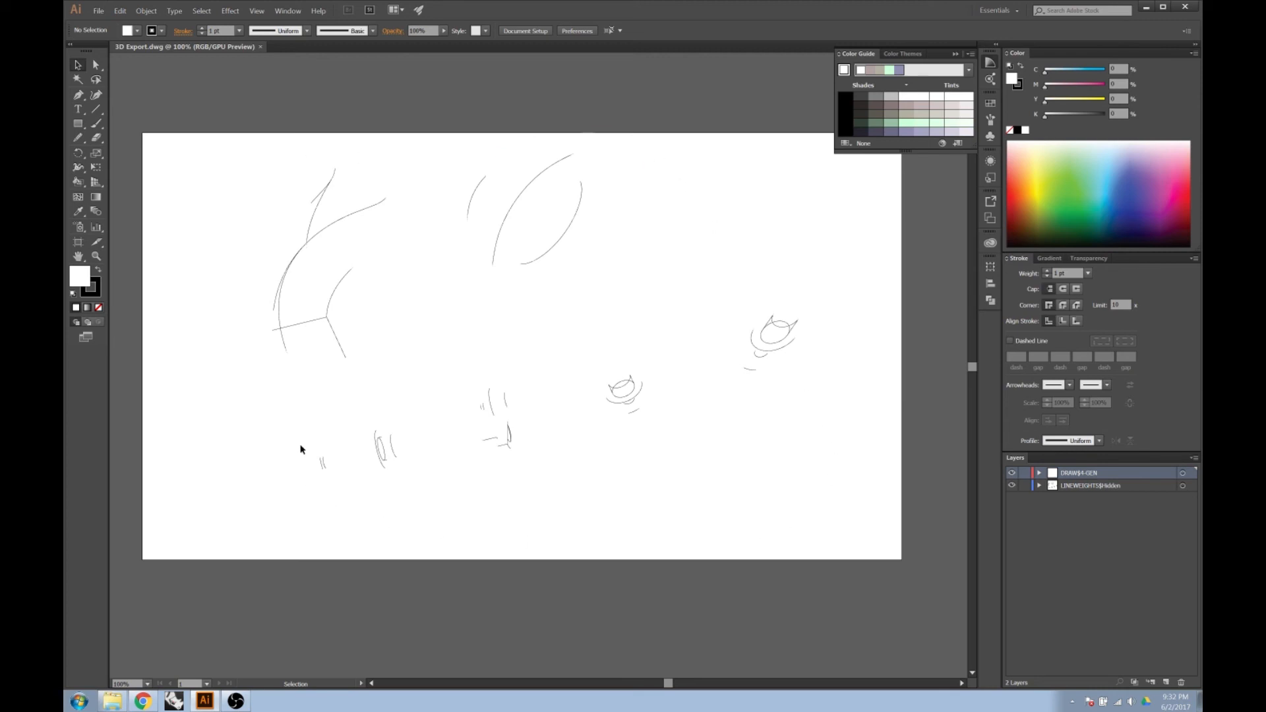
# Set the artboard to the Tabloid preset and finish editing artboards.
pyautogui.click(543, 30)
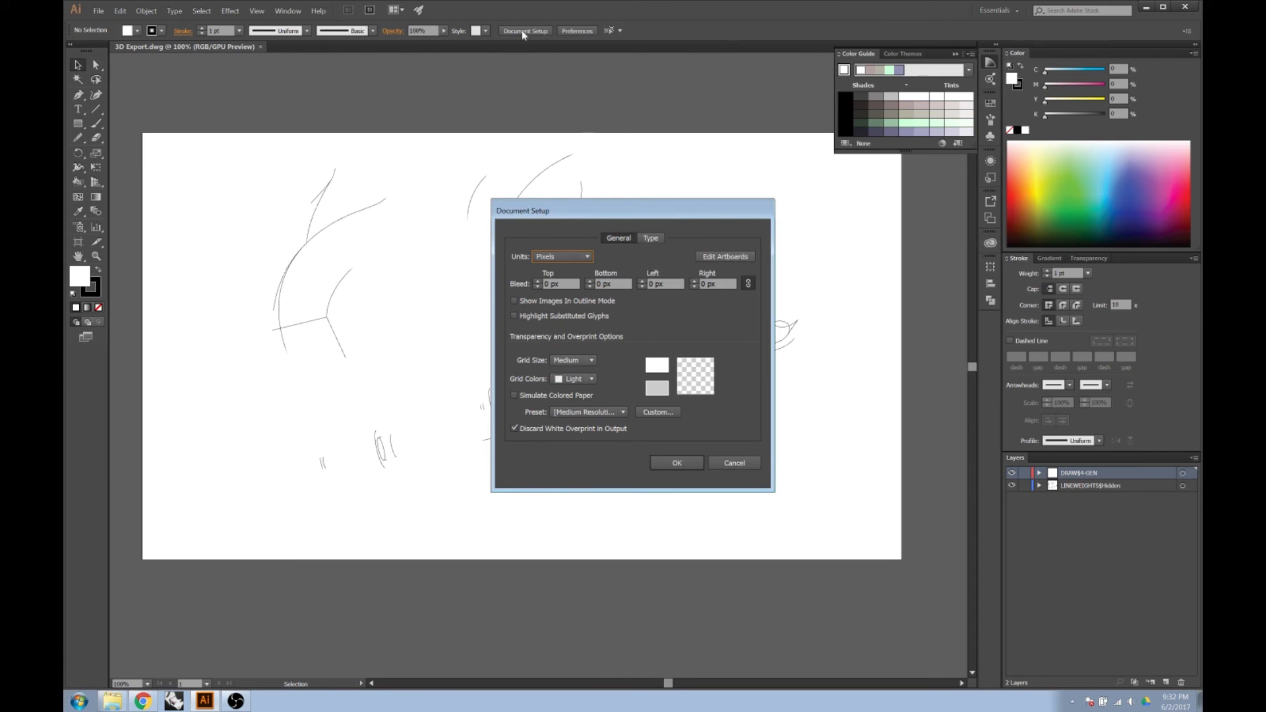
pyautogui.click(723, 257)
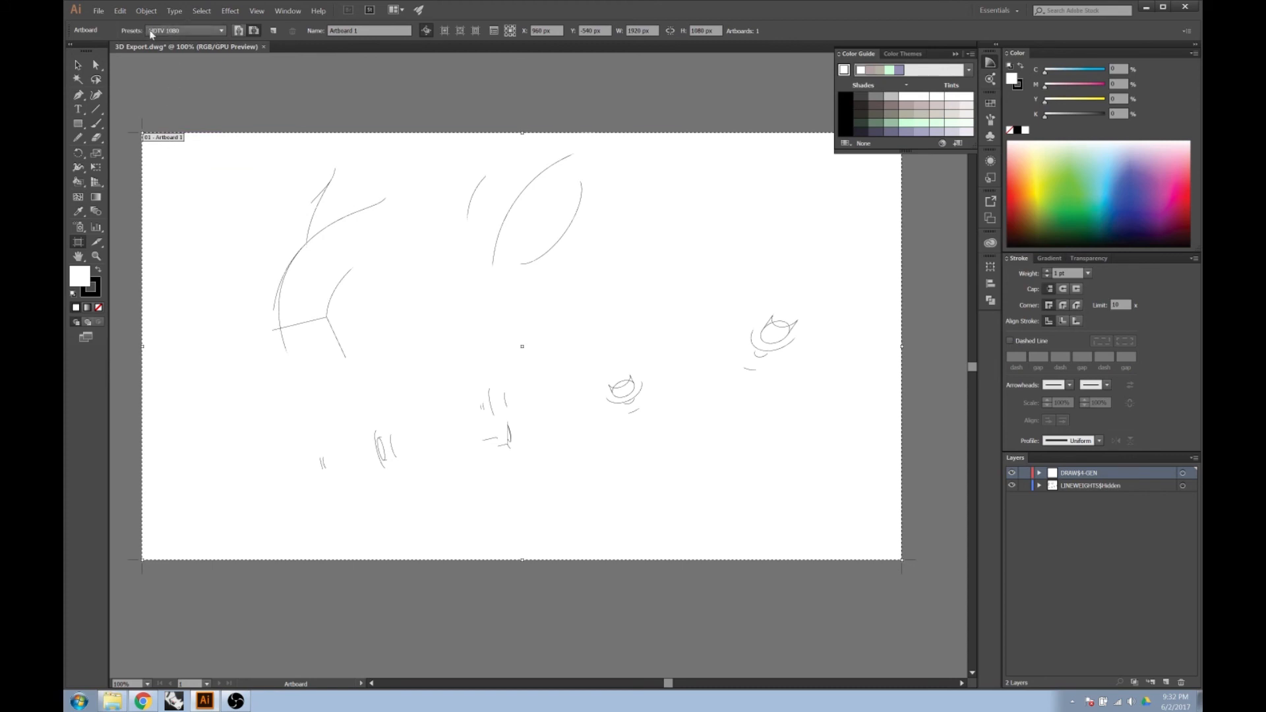
pyautogui.click(222, 32)
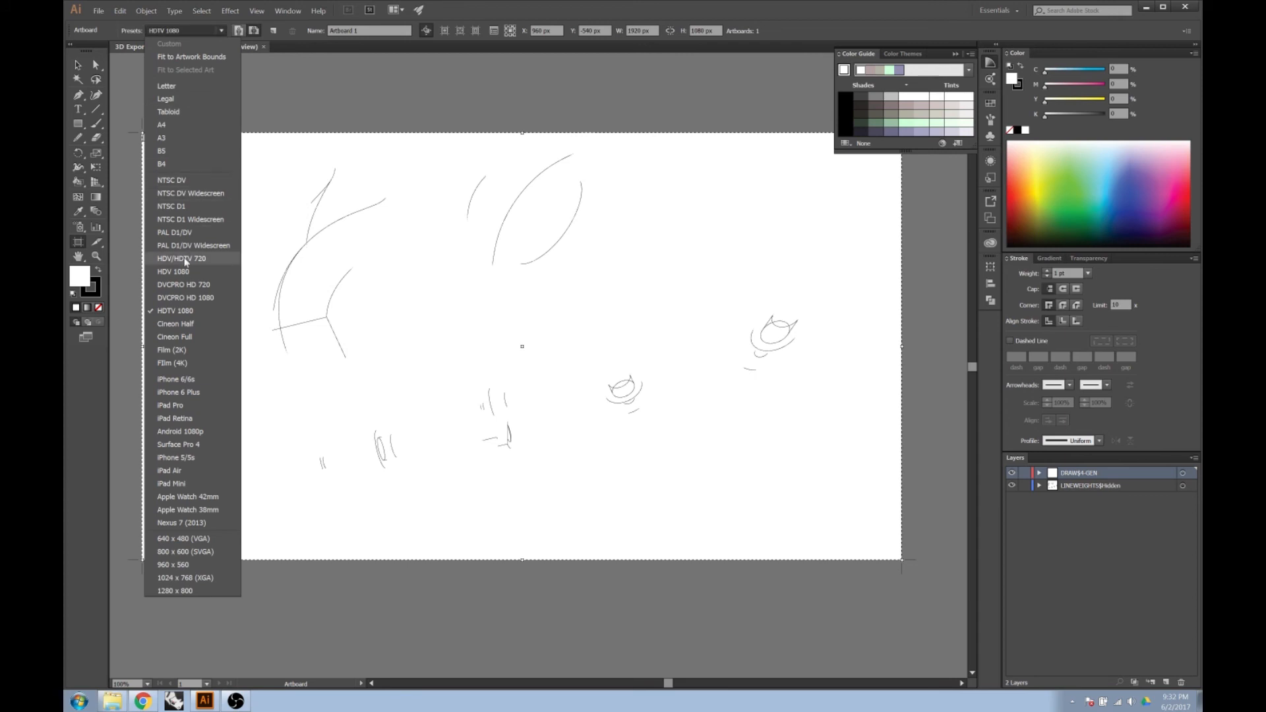
pyautogui.click(181, 117)
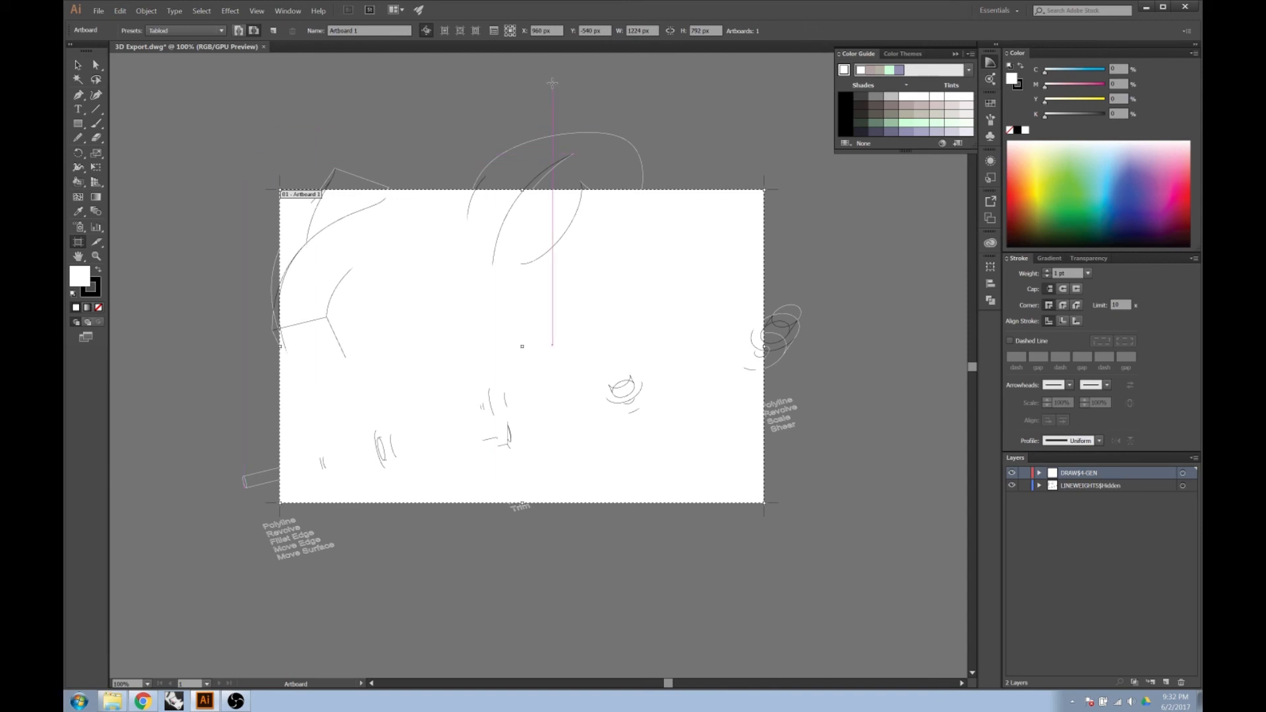
pyautogui.press('Return')
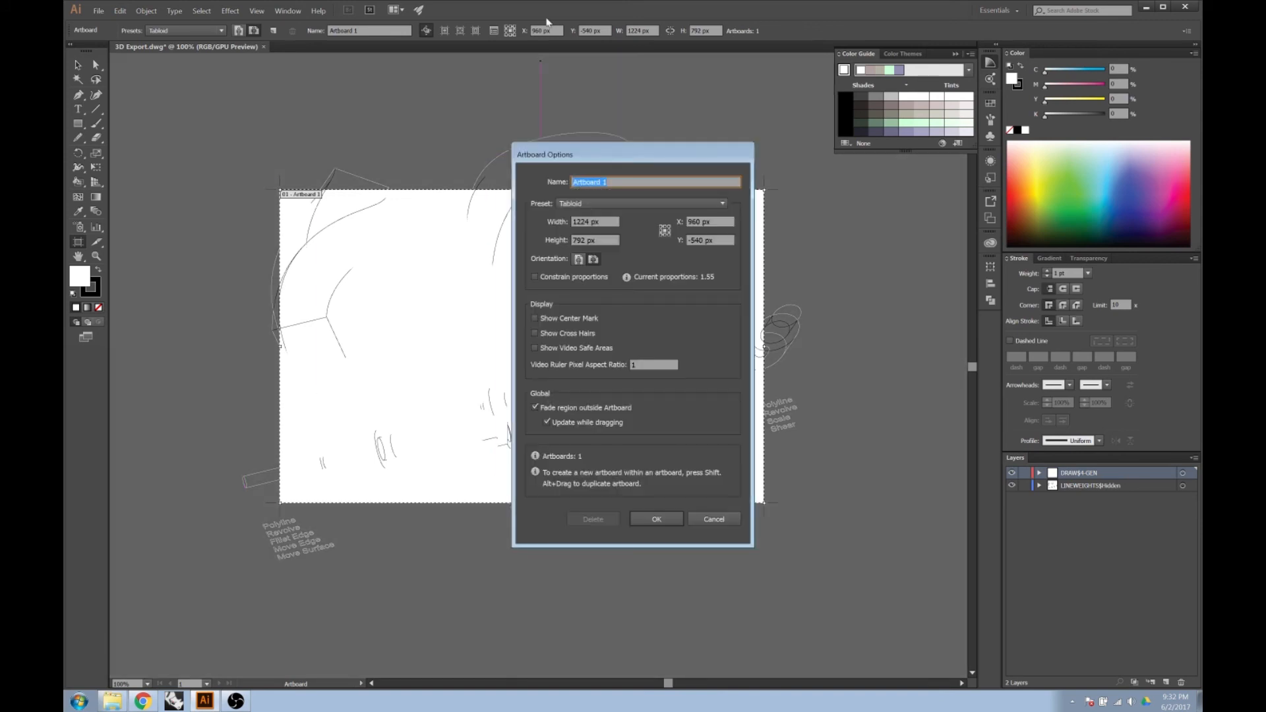
pyautogui.click(656, 519)
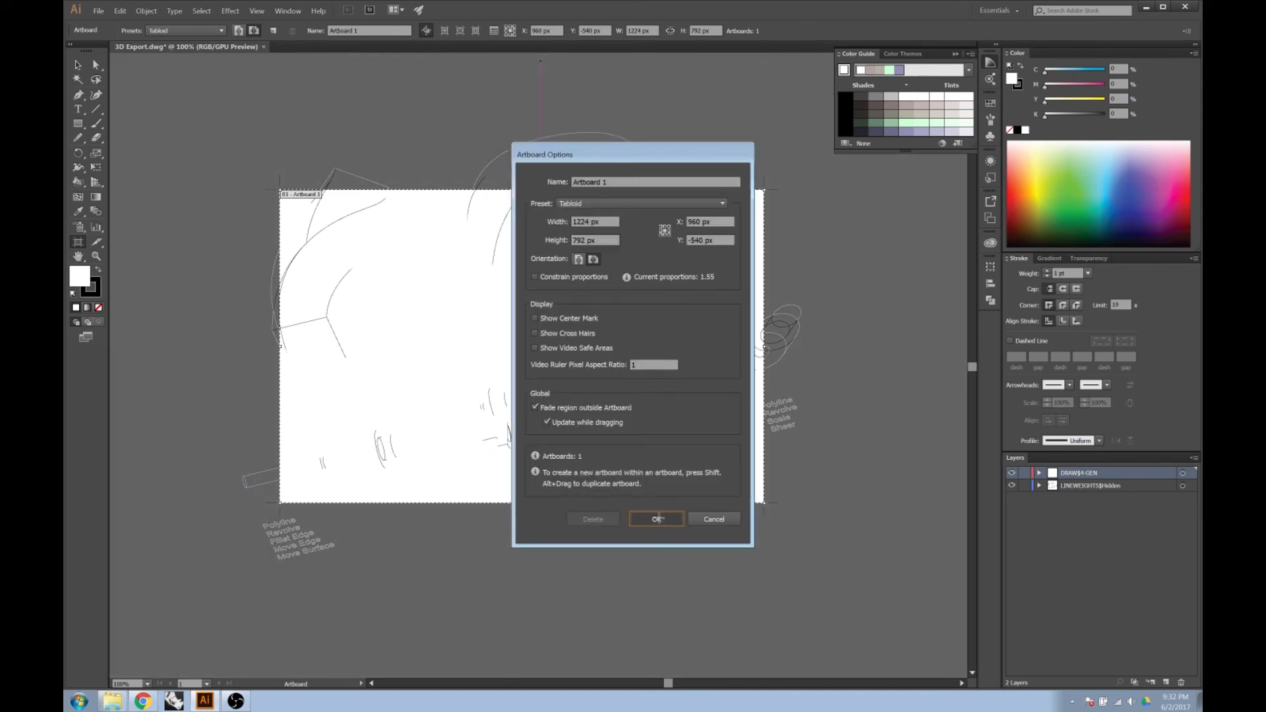
pyautogui.press('v')
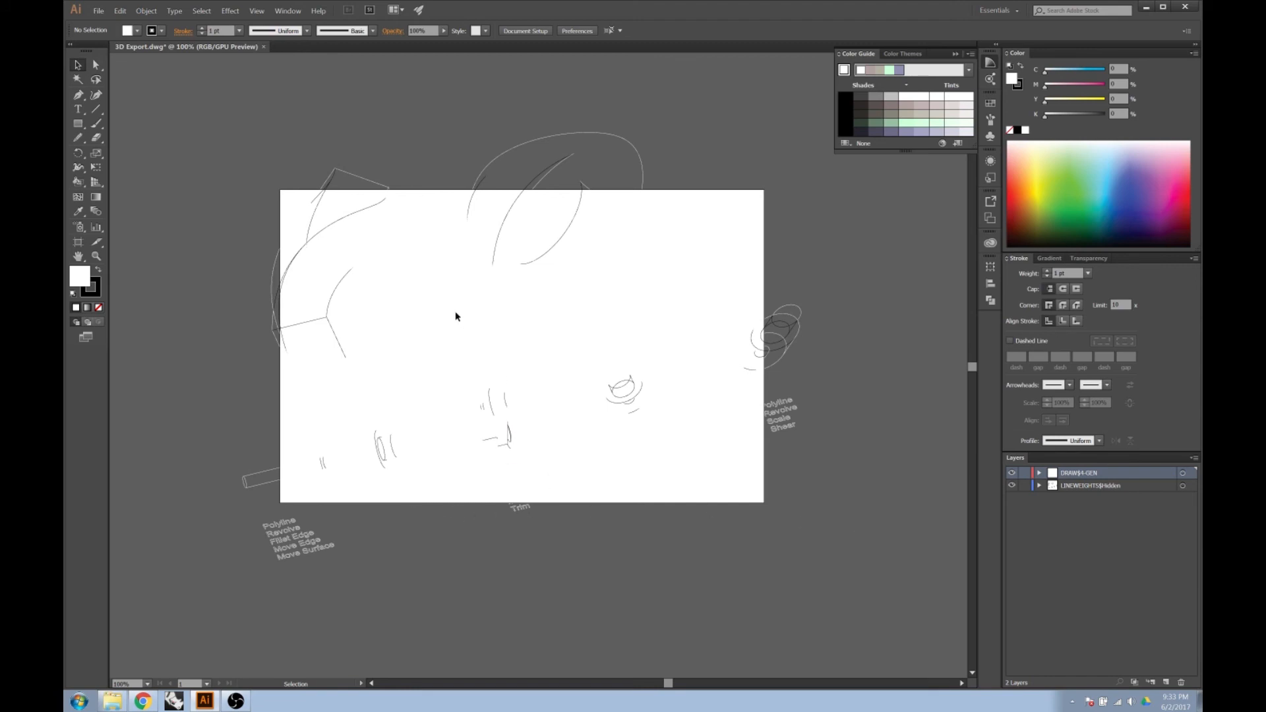
# Scale all the artwork down proportionally to about 936 by 717 px and center it within the artboard.
pyautogui.scroll(-1, 727, 396)
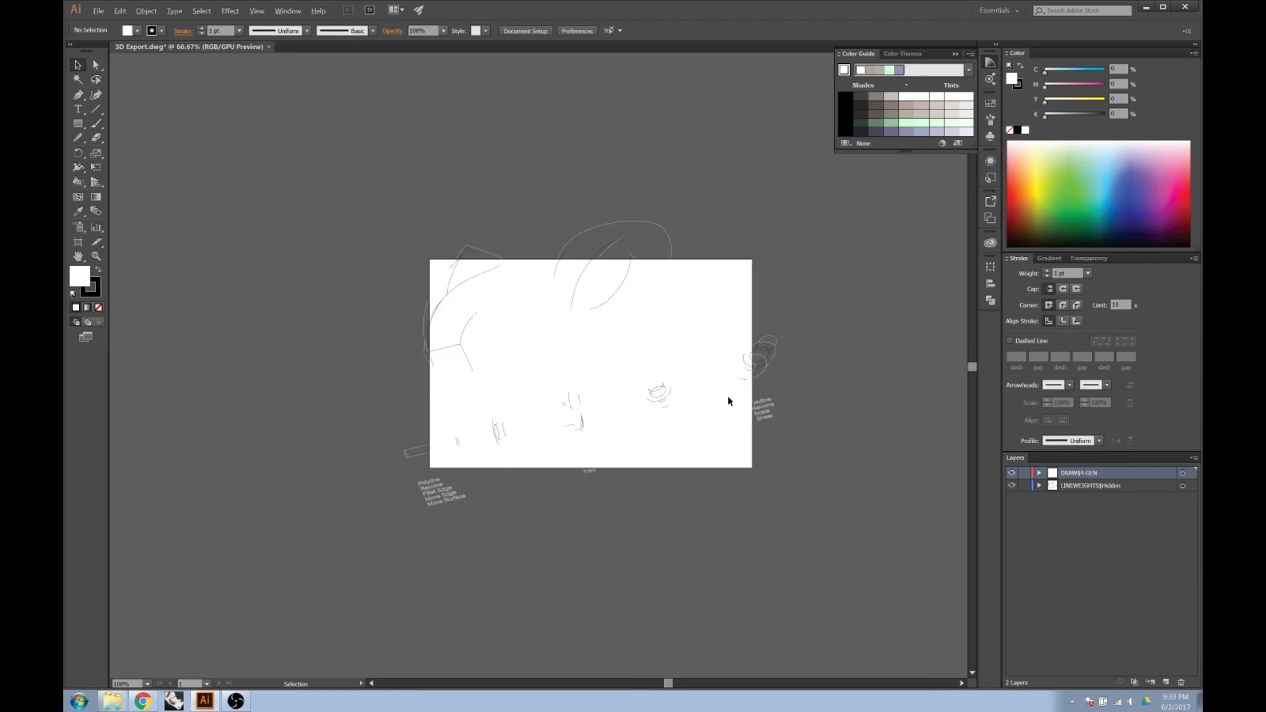
pyautogui.hotkey('ctrl', 'a')
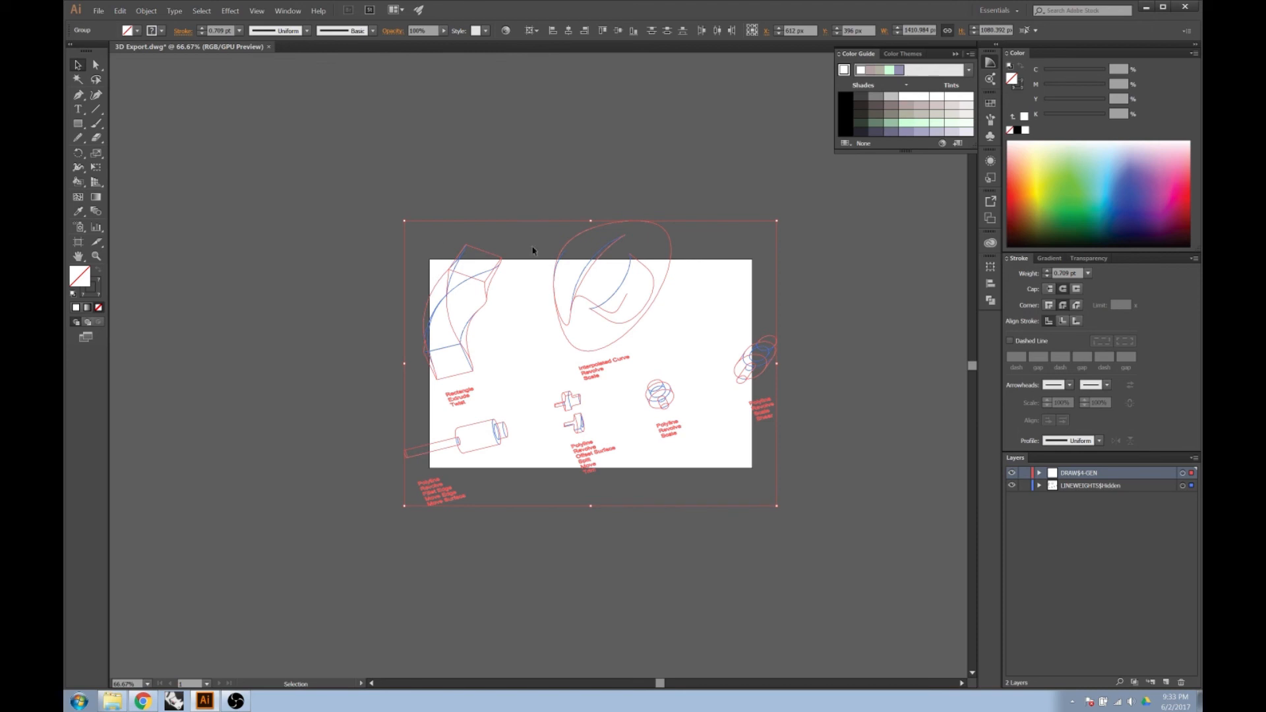
pyautogui.click(805, 283)
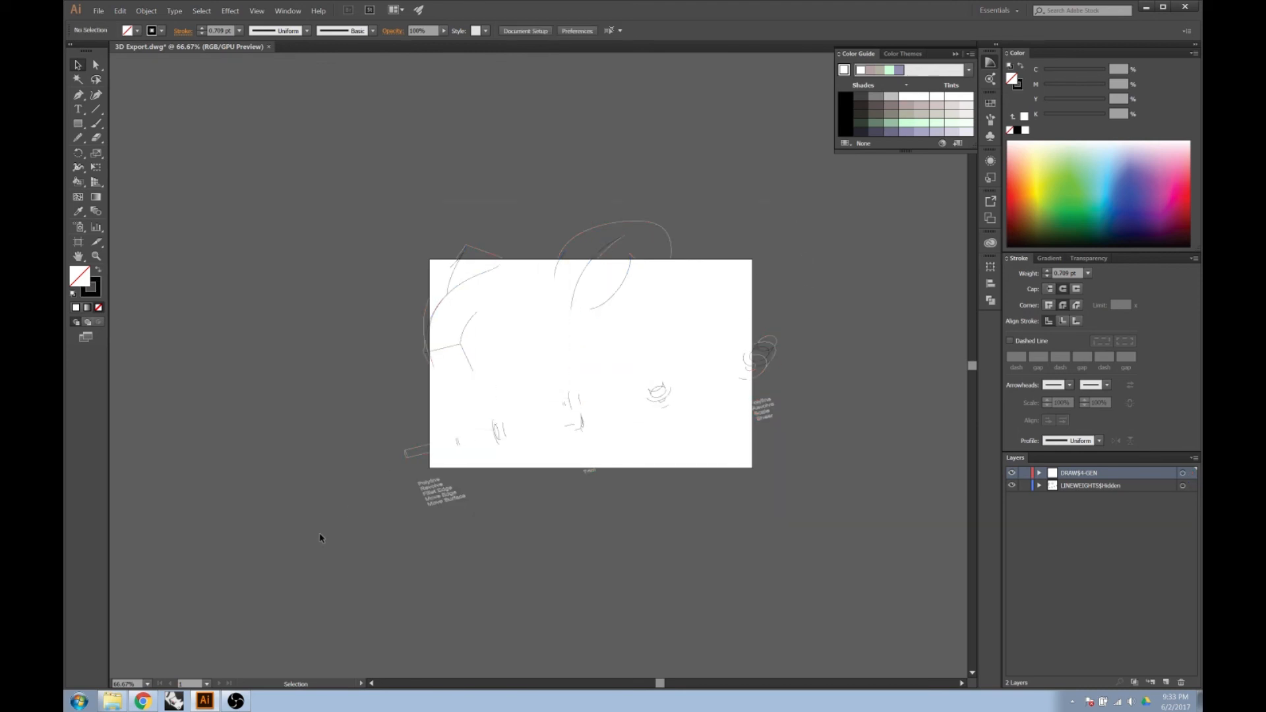
pyautogui.hotkey('ctrl', 'a')
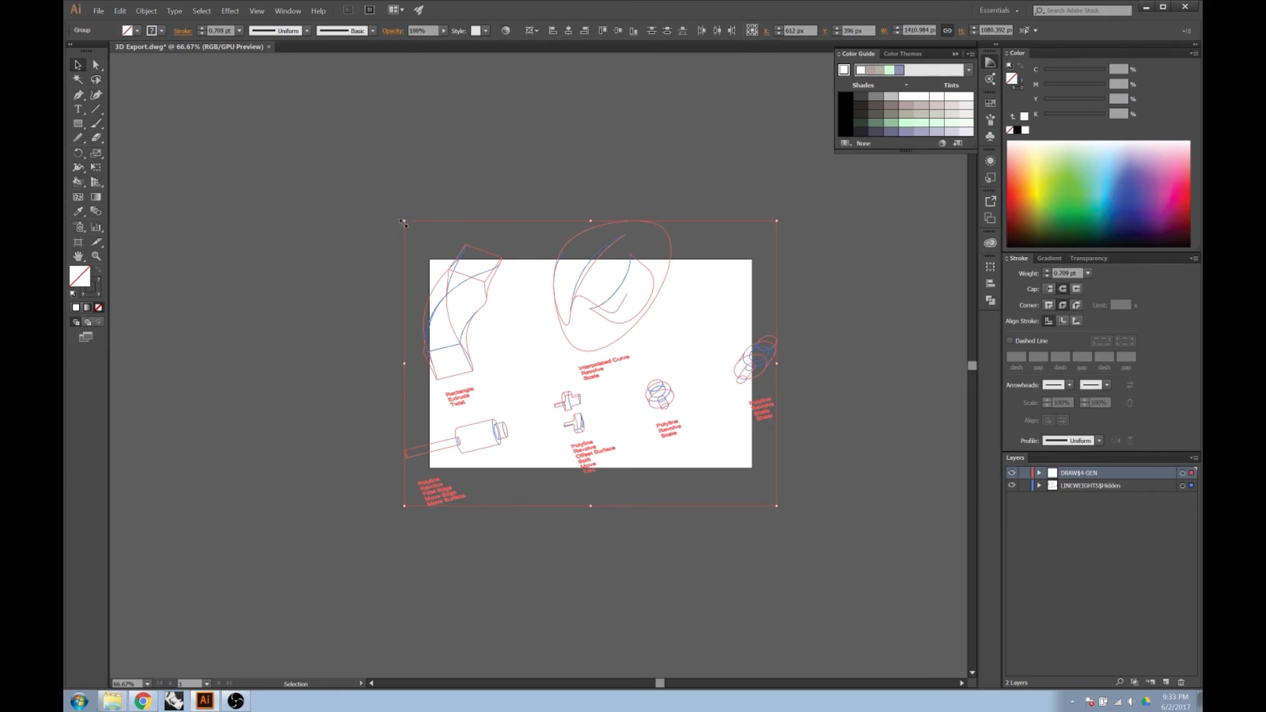
pyautogui.press('shift')
pyautogui.moveTo(402, 221); pyautogui.dragTo(495, 290)
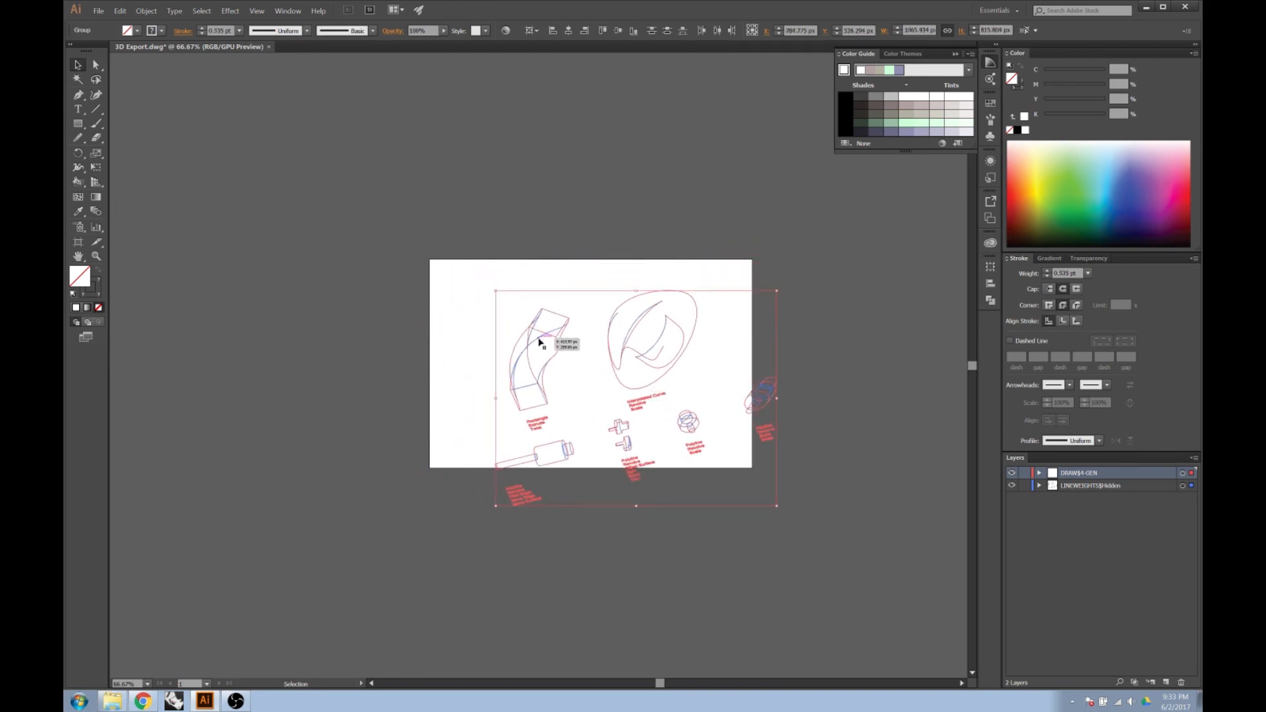
pyautogui.moveTo(539, 339); pyautogui.dragTo(506, 324)
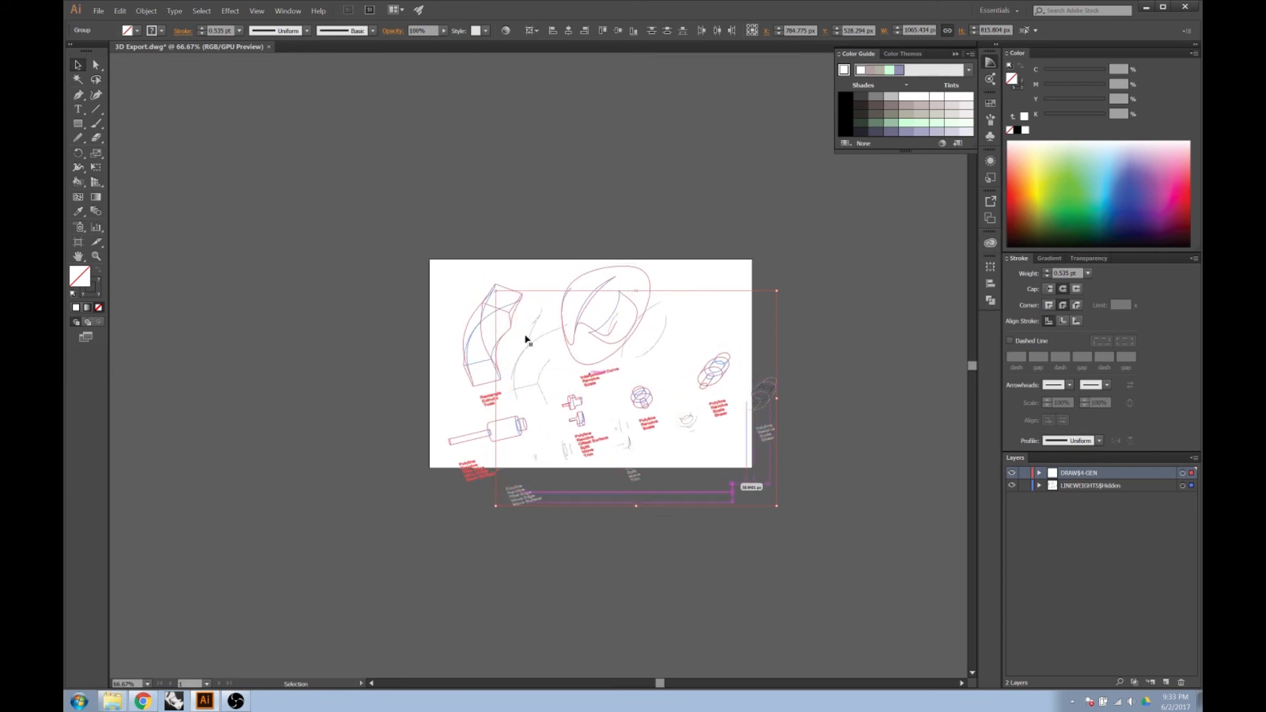
pyautogui.moveTo(731, 480); pyautogui.dragTo(696, 455)
pyautogui.moveTo(563, 355); pyautogui.dragTo(588, 359)
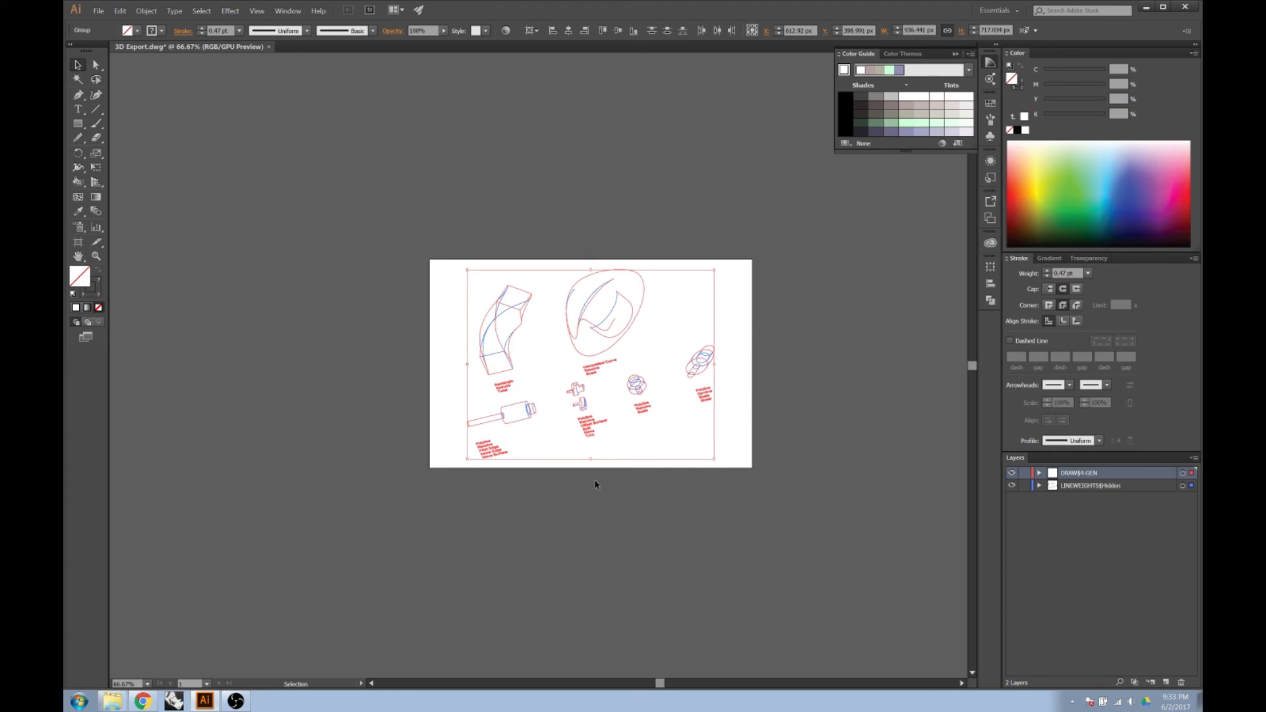
pyautogui.scroll(1, 653, 438)
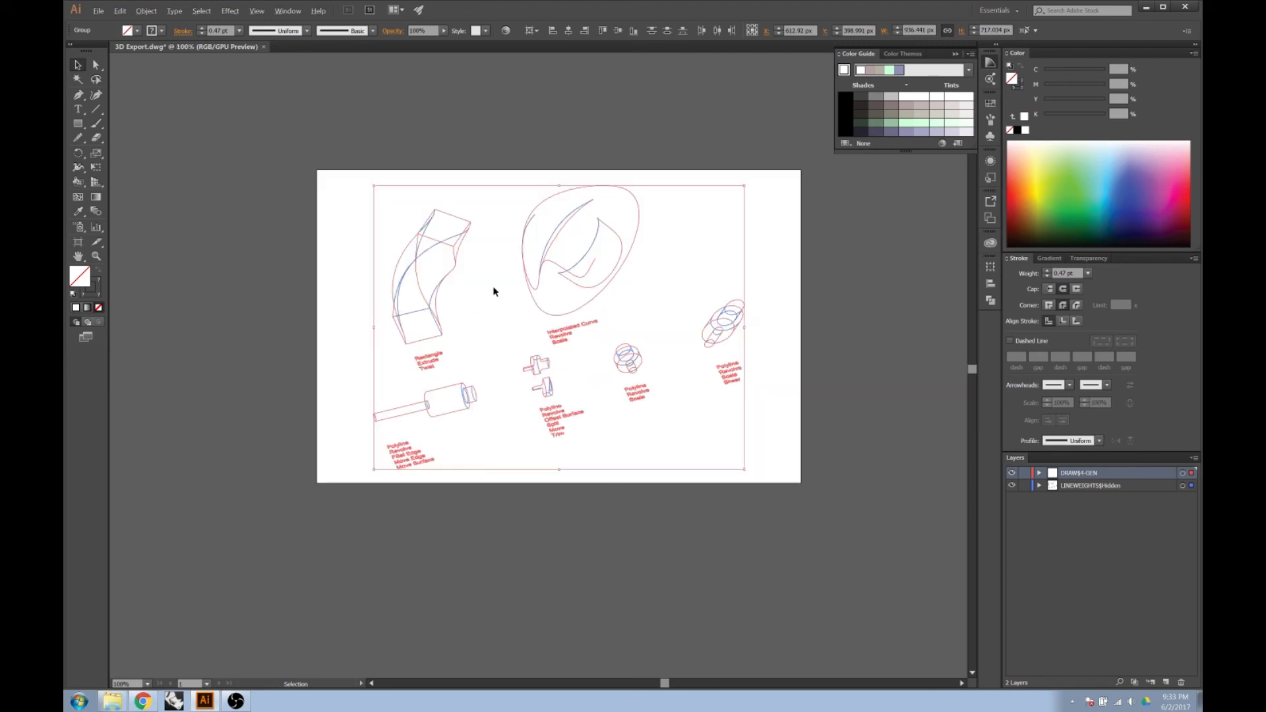
pyautogui.scroll(1, 493, 291)
pyautogui.click(545, 625)
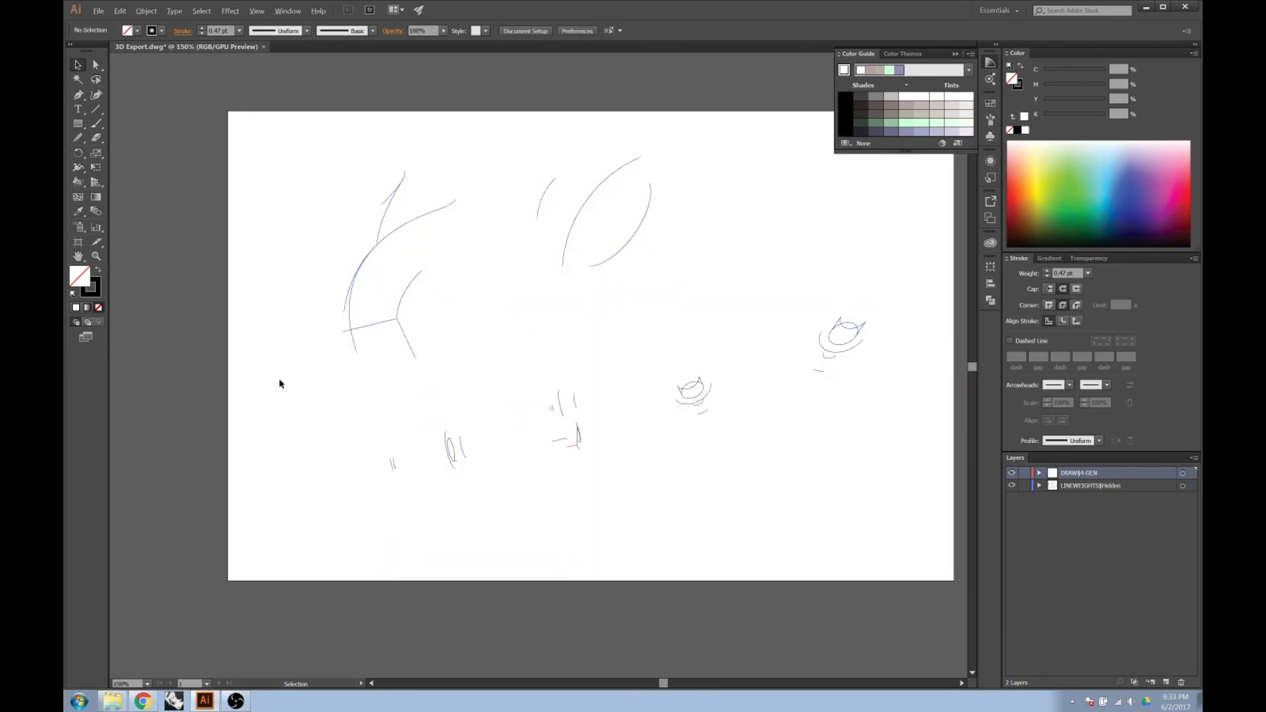
# Select the artwork on the DRAW$A-GEN layer to identify it and rename the layer PROFILES.
pyautogui.scroll(-1, 276, 384)
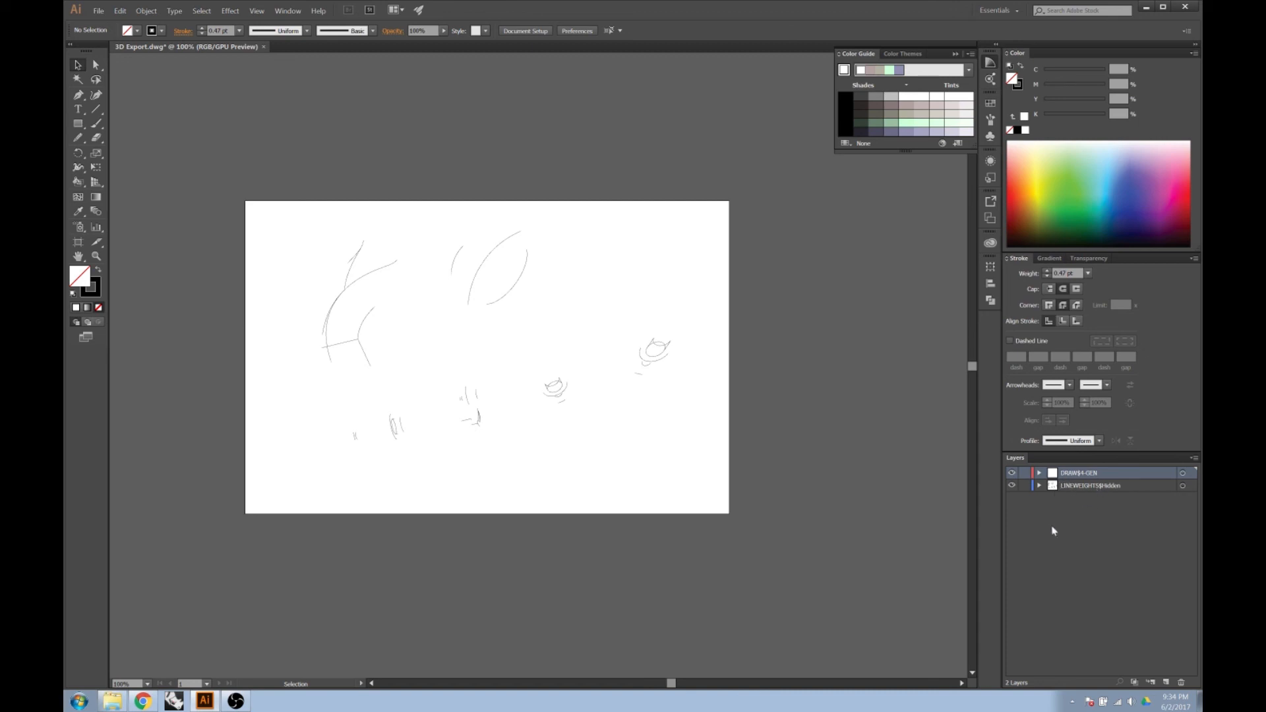
pyautogui.click(1182, 474)
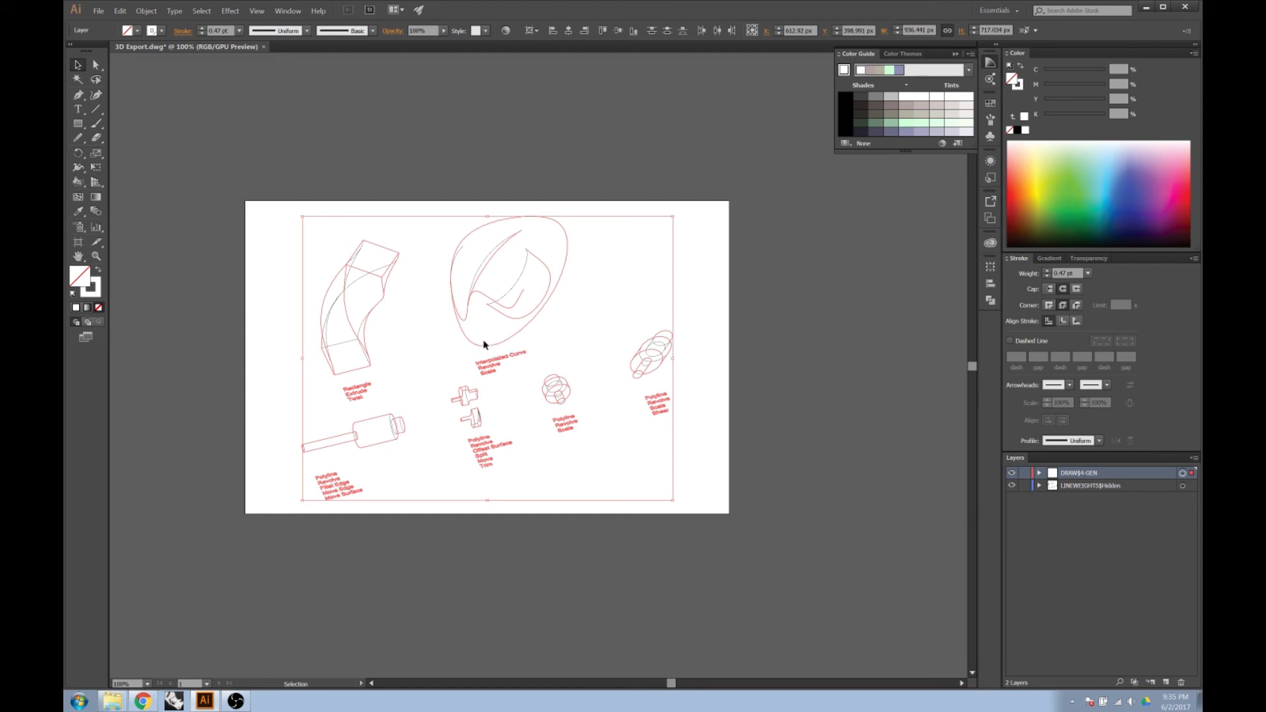
pyautogui.doubleClick(1074, 474)
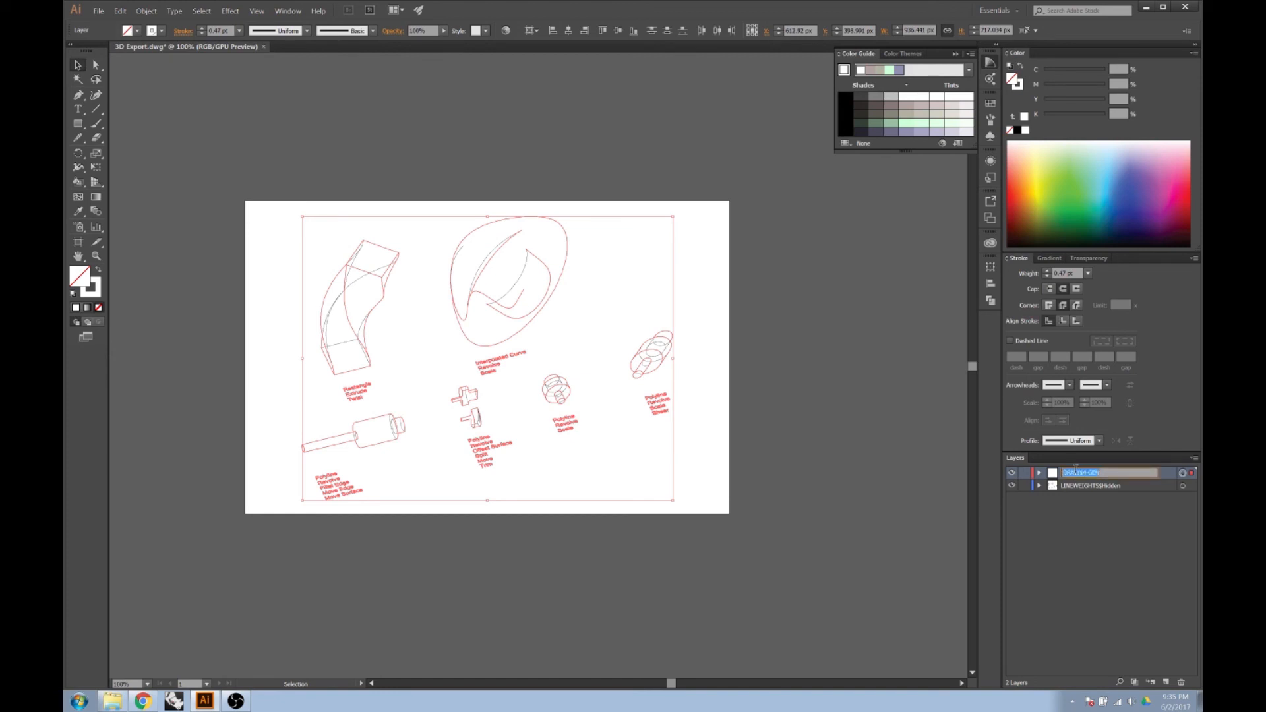
pyautogui.write('PROFILES')
pyautogui.click(1109, 509)
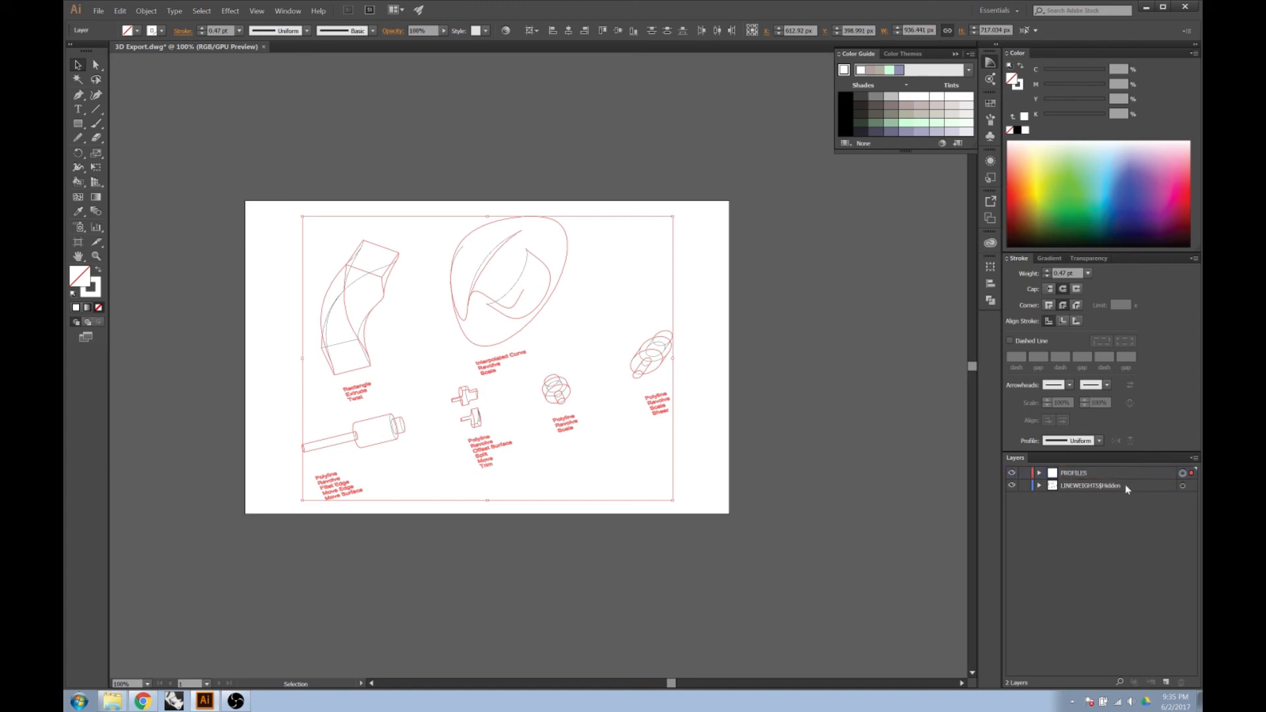
# Select the artwork on the LINEWEIGHTS$Hidden layer to identify it and rename the layer HIDDEN LINES.
pyautogui.click(1118, 487)
pyautogui.click(1183, 486)
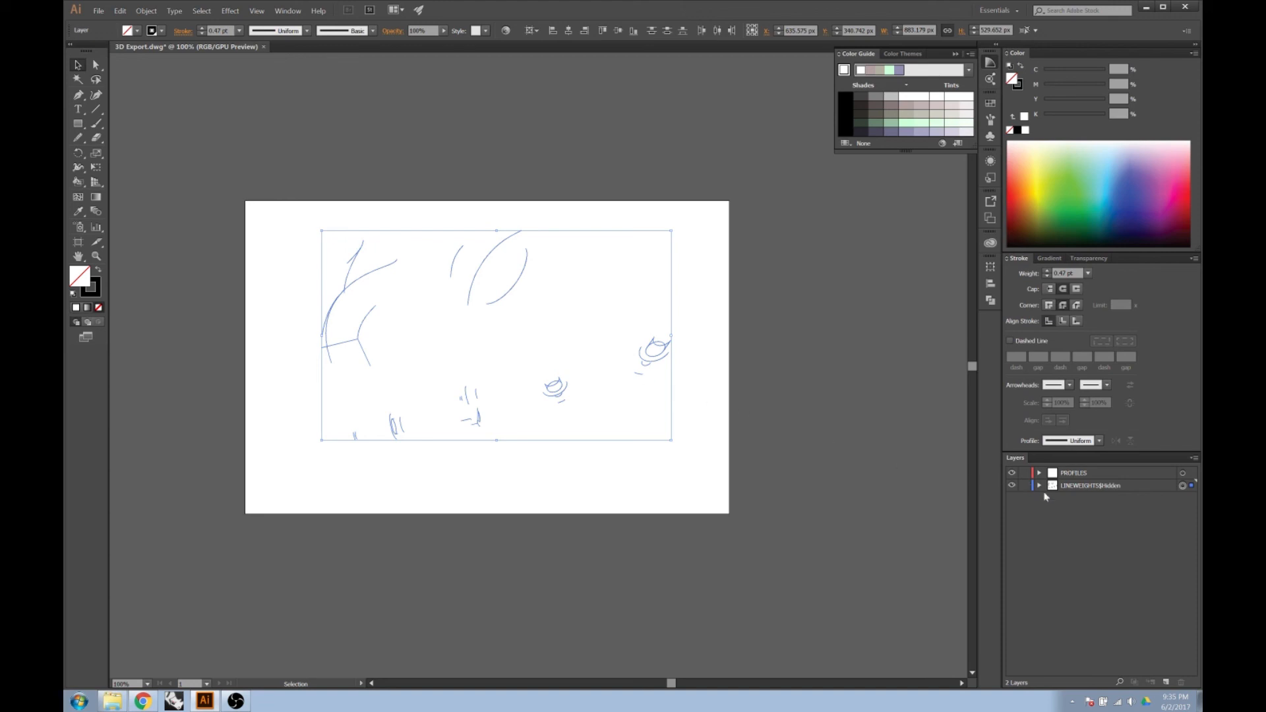
pyautogui.click(1093, 487)
pyautogui.doubleClick(1093, 486)
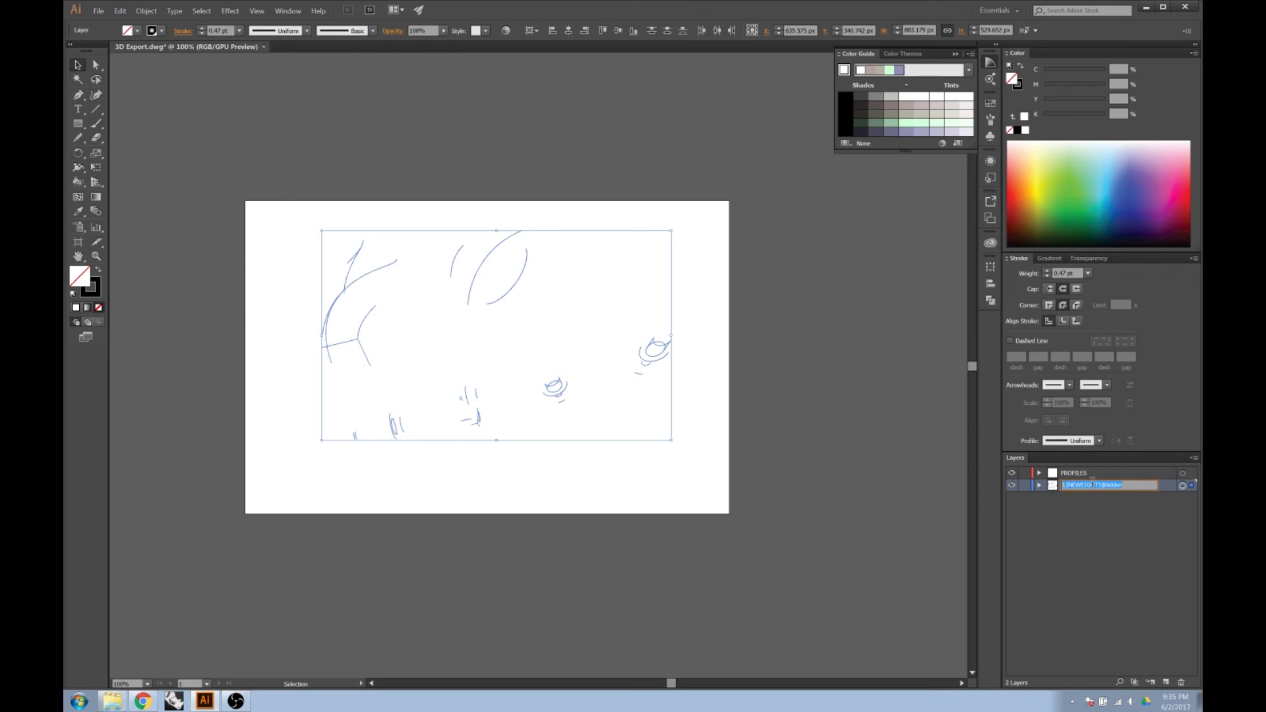
pyautogui.write('HIDDEN LINES')
pyautogui.press('Return')
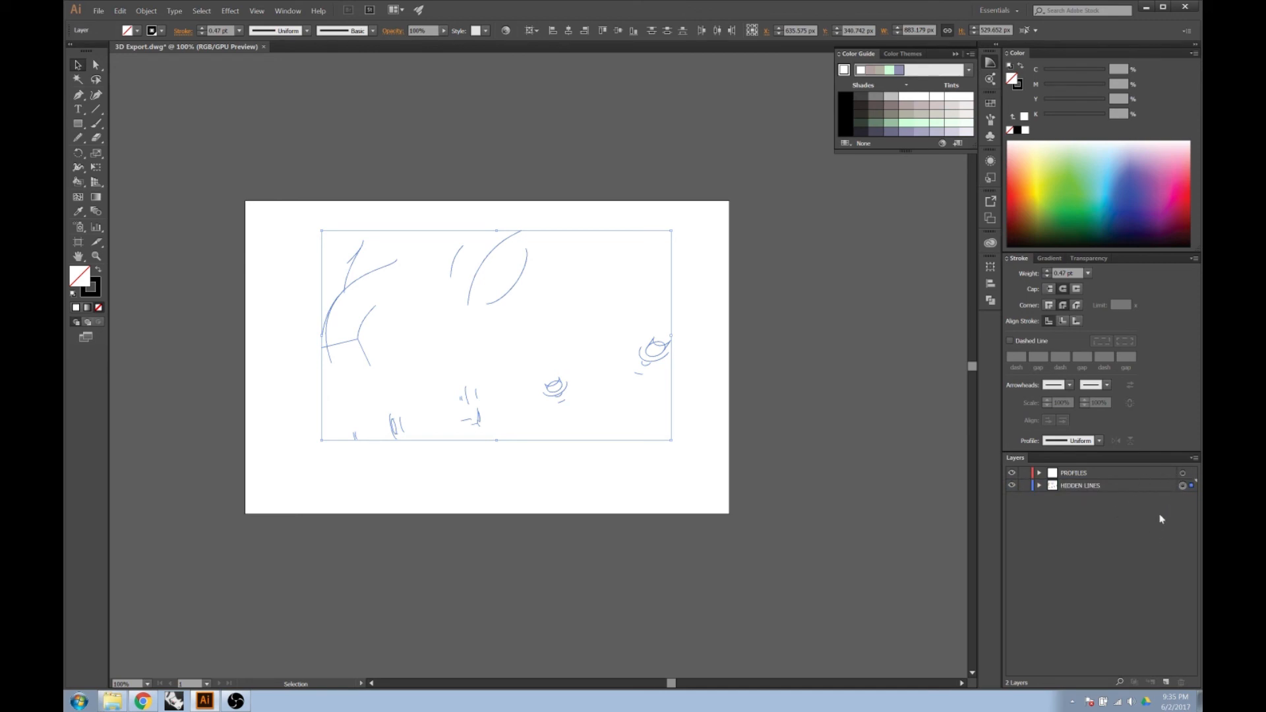
# Select all artwork on the PROFILES layer, undoing a trial deletion of it.
pyautogui.click(1184, 474)
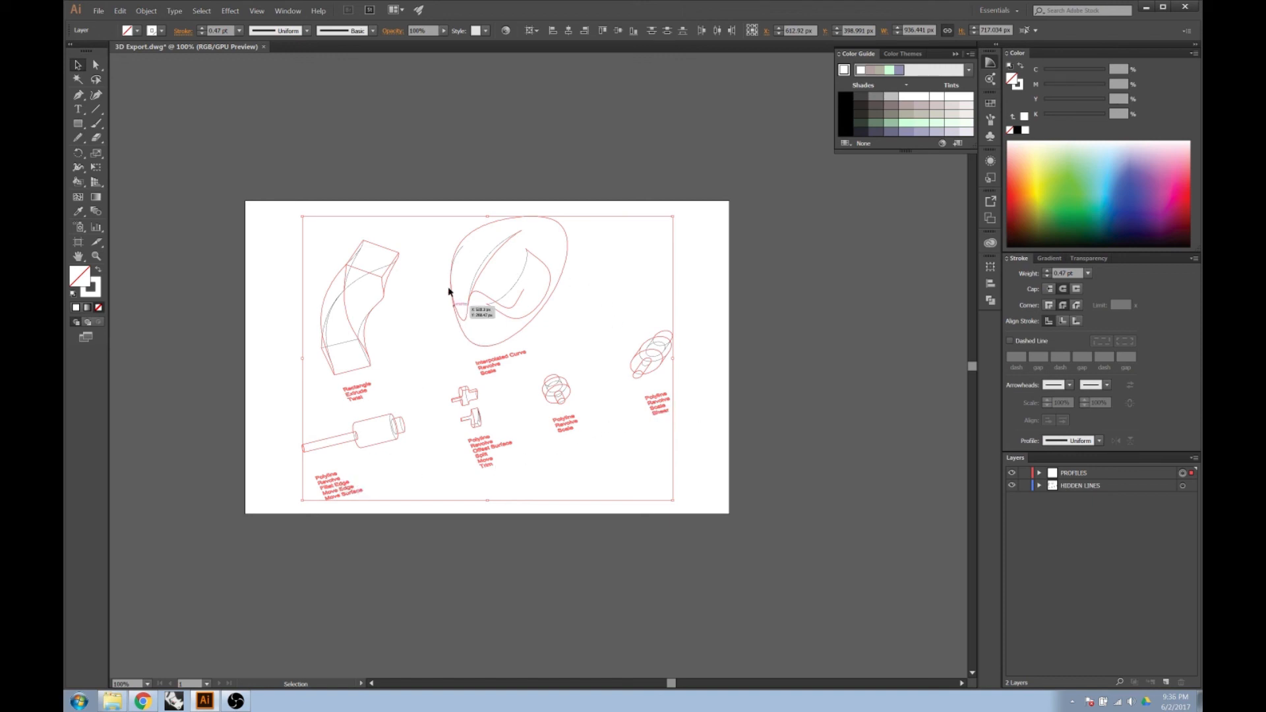
pyautogui.press('Delete')
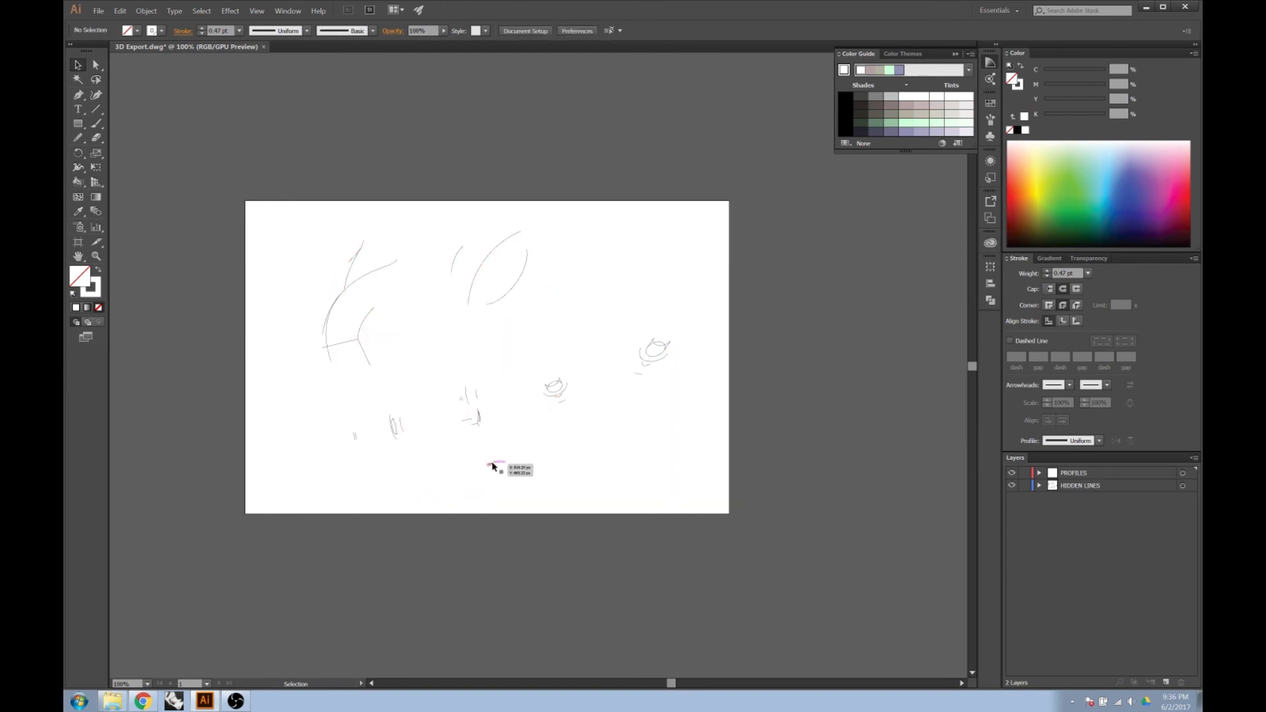
pyautogui.hotkey('ctrl', 'z')
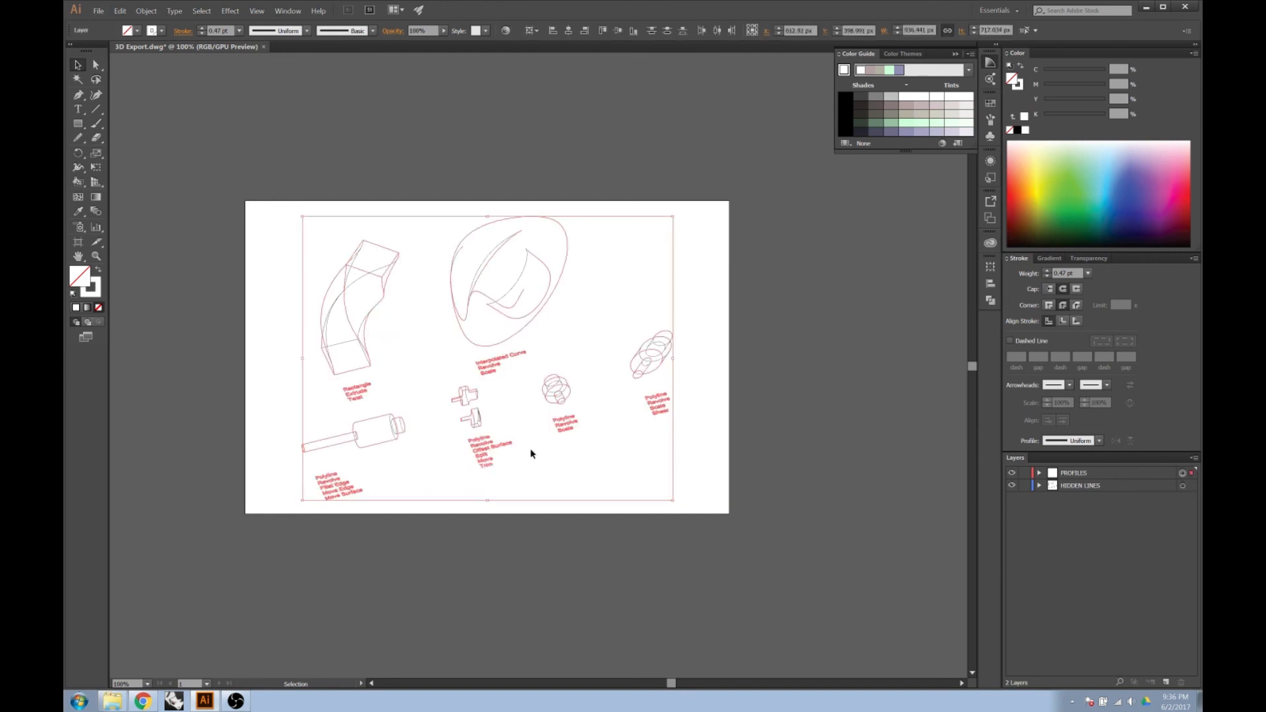
pyautogui.scroll(1, 565, 462)
pyautogui.scroll(1, 435, 488)
pyautogui.scroll(2, 554, 445)
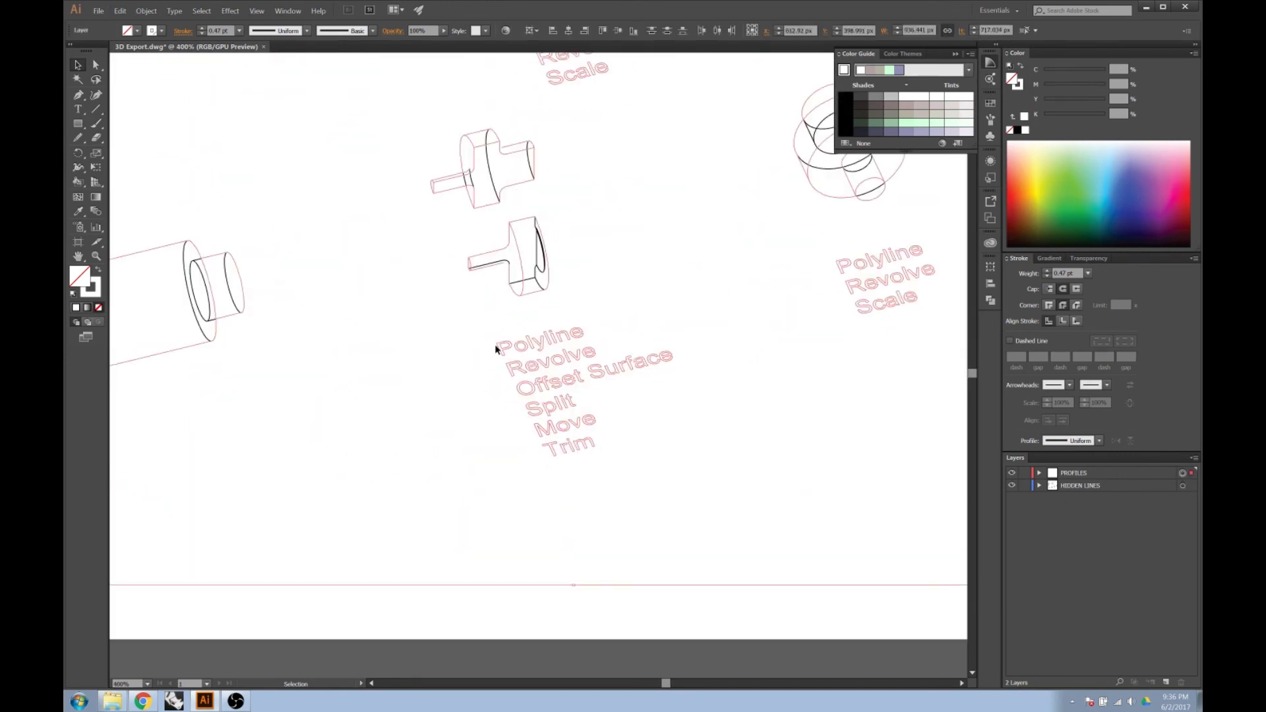
pyautogui.scroll(-1, 447, 414)
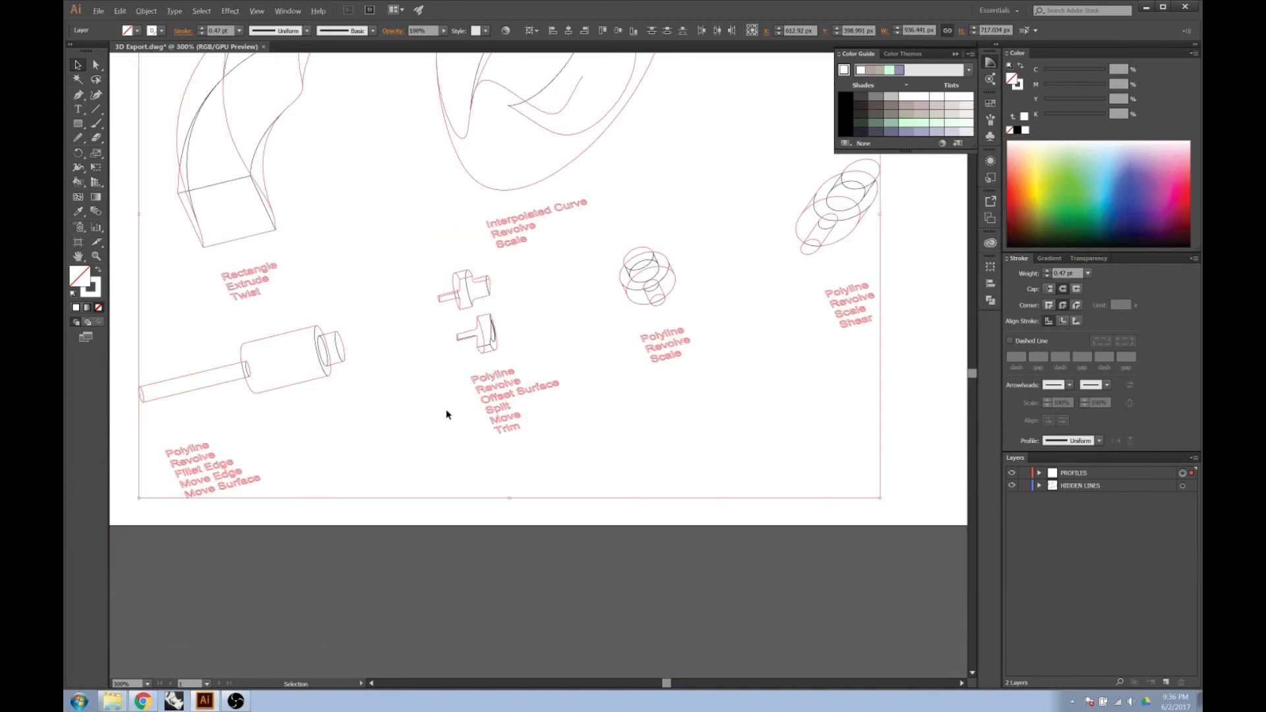
pyautogui.scroll(-2, 446, 414)
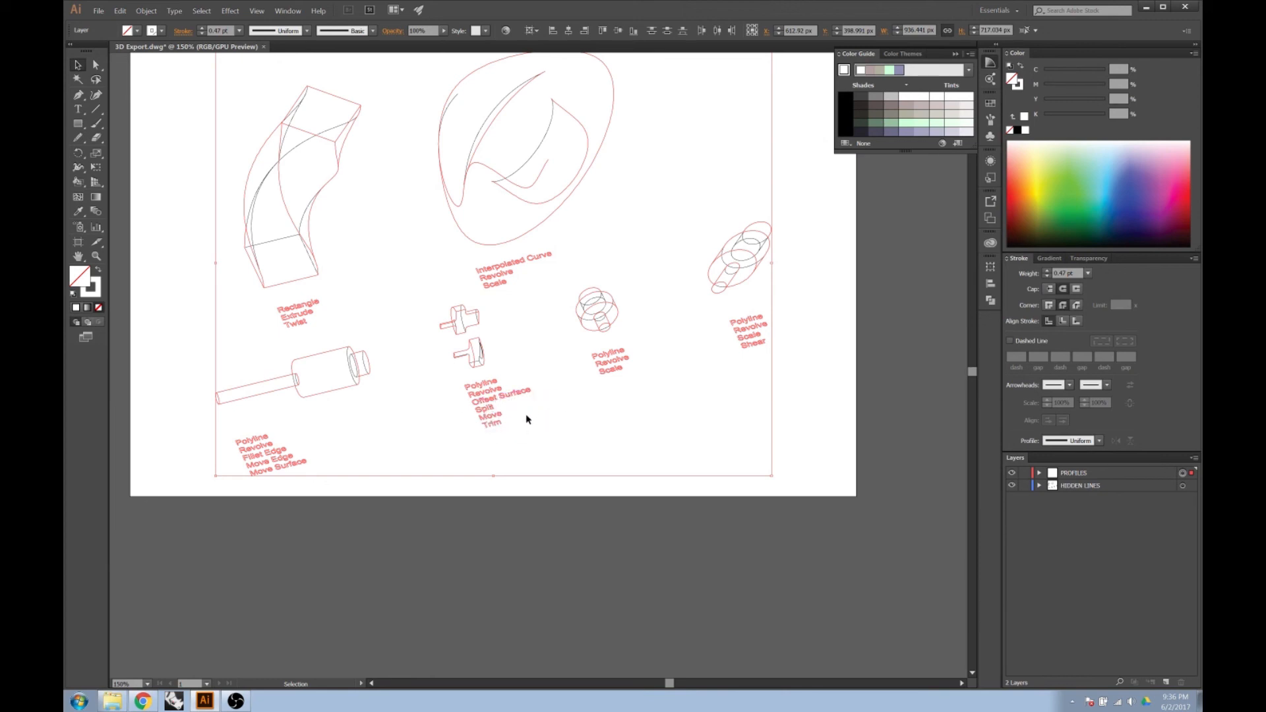
# Set the stroke color of all artwork on the PROFILES layer to black, undoing the trial deletion first.
pyautogui.press('Delete')
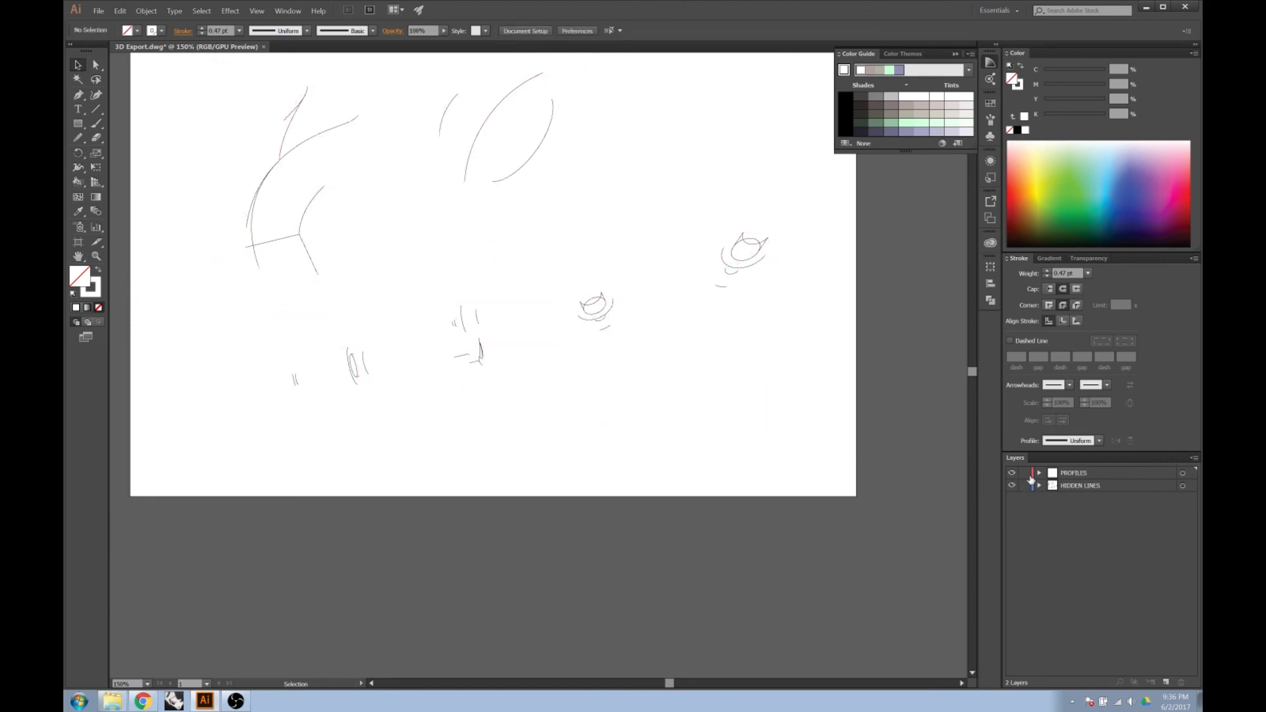
pyautogui.click(1183, 473)
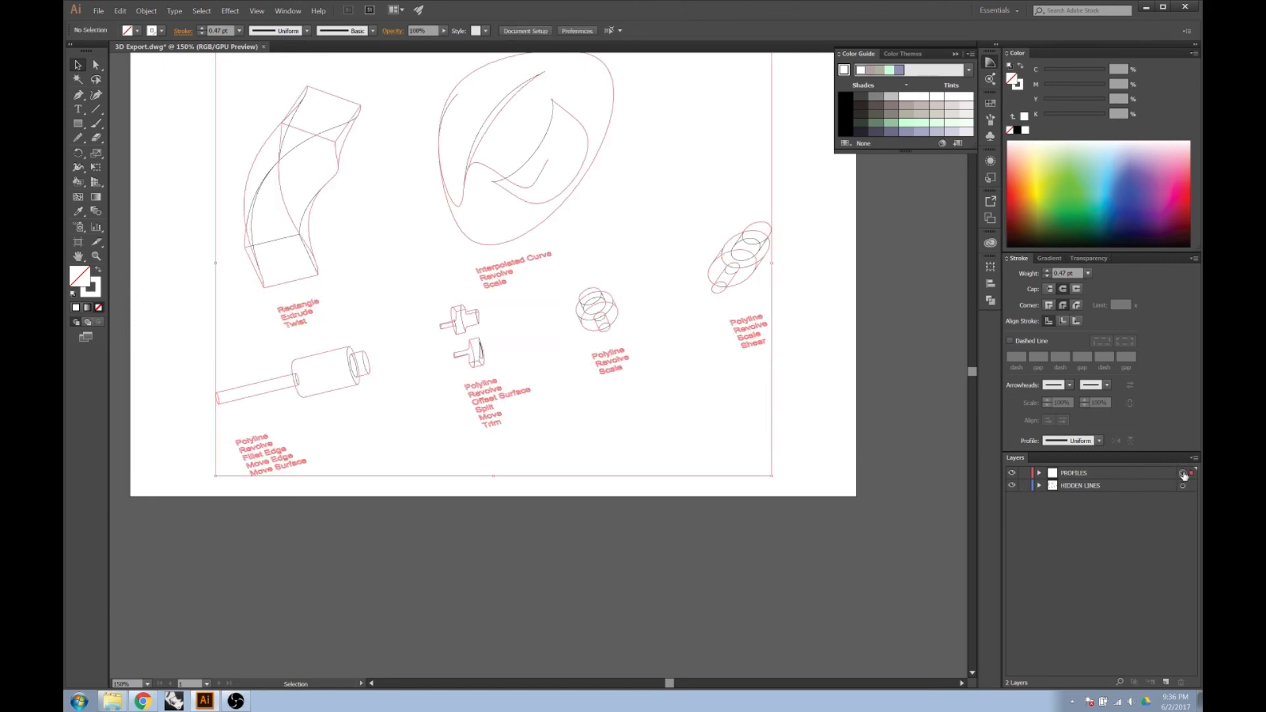
pyautogui.click(1020, 87)
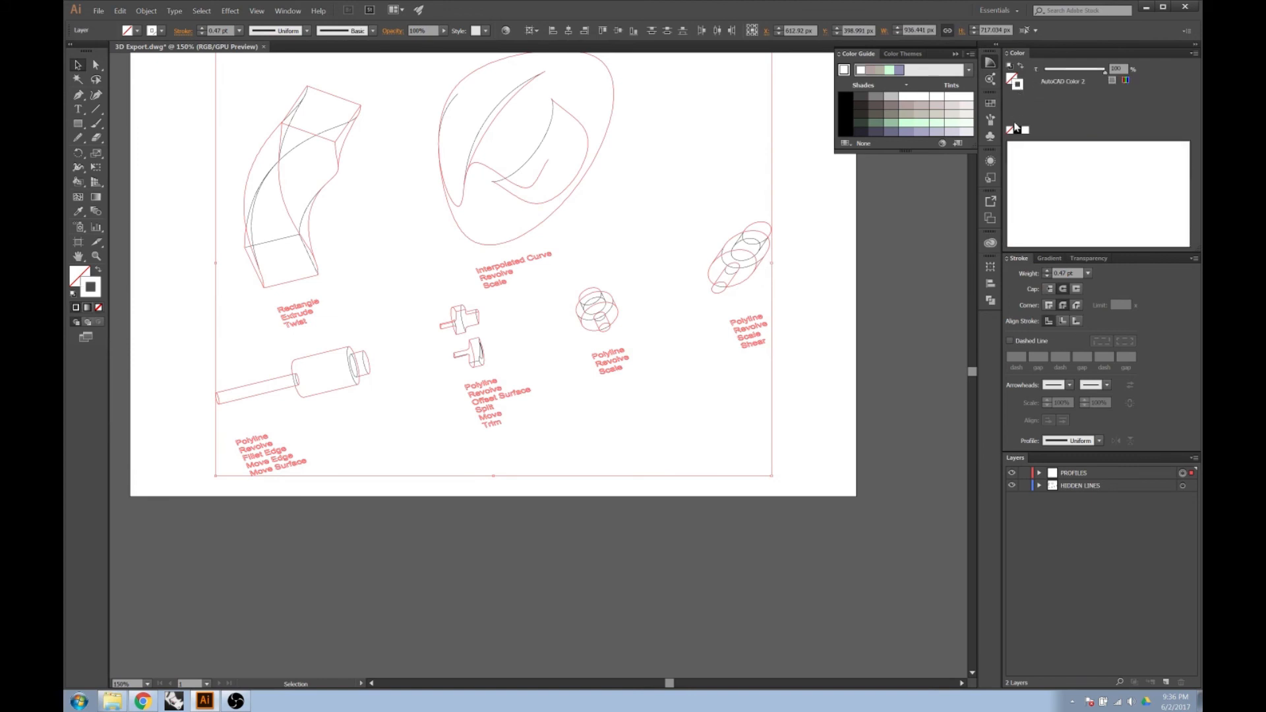
pyautogui.click(1017, 130)
pyautogui.click(896, 277)
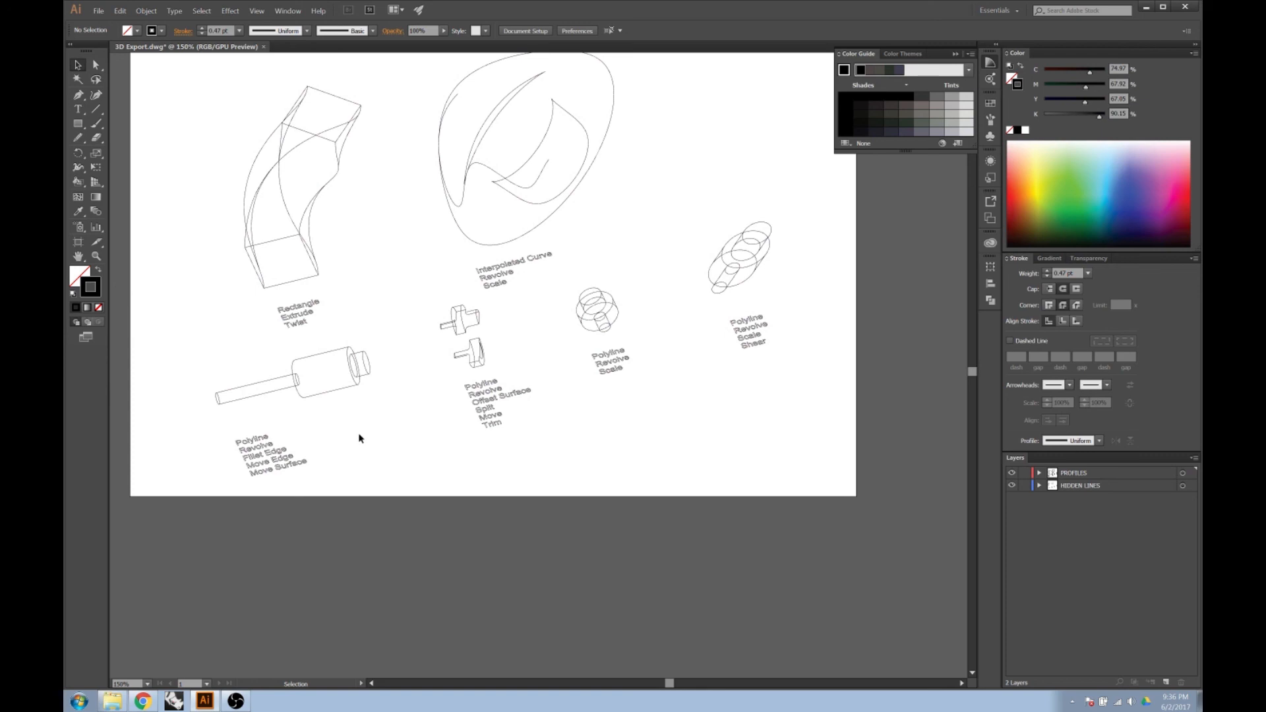
# Select all six text labels beneath the drawn objects together, leaving the object linework unselected.
pyautogui.moveTo(328, 416); pyautogui.dragTo(218, 483)
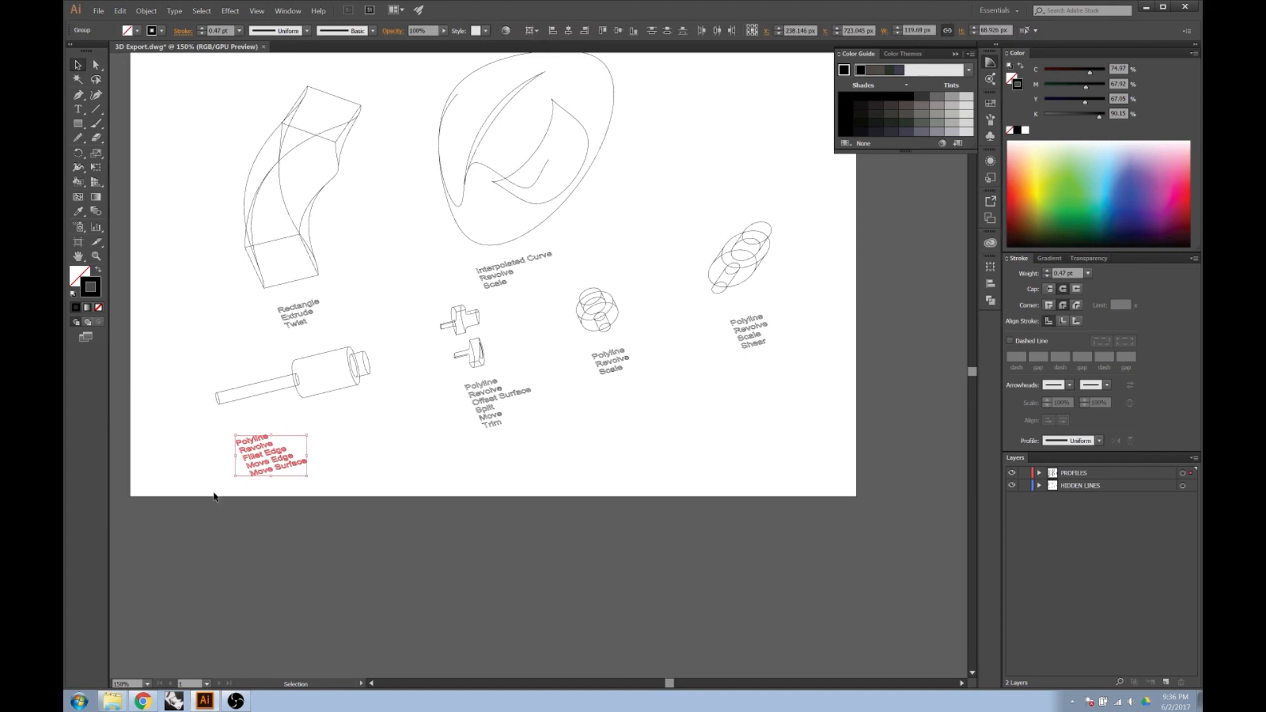
pyautogui.moveTo(550, 370); pyautogui.dragTo(458, 475)
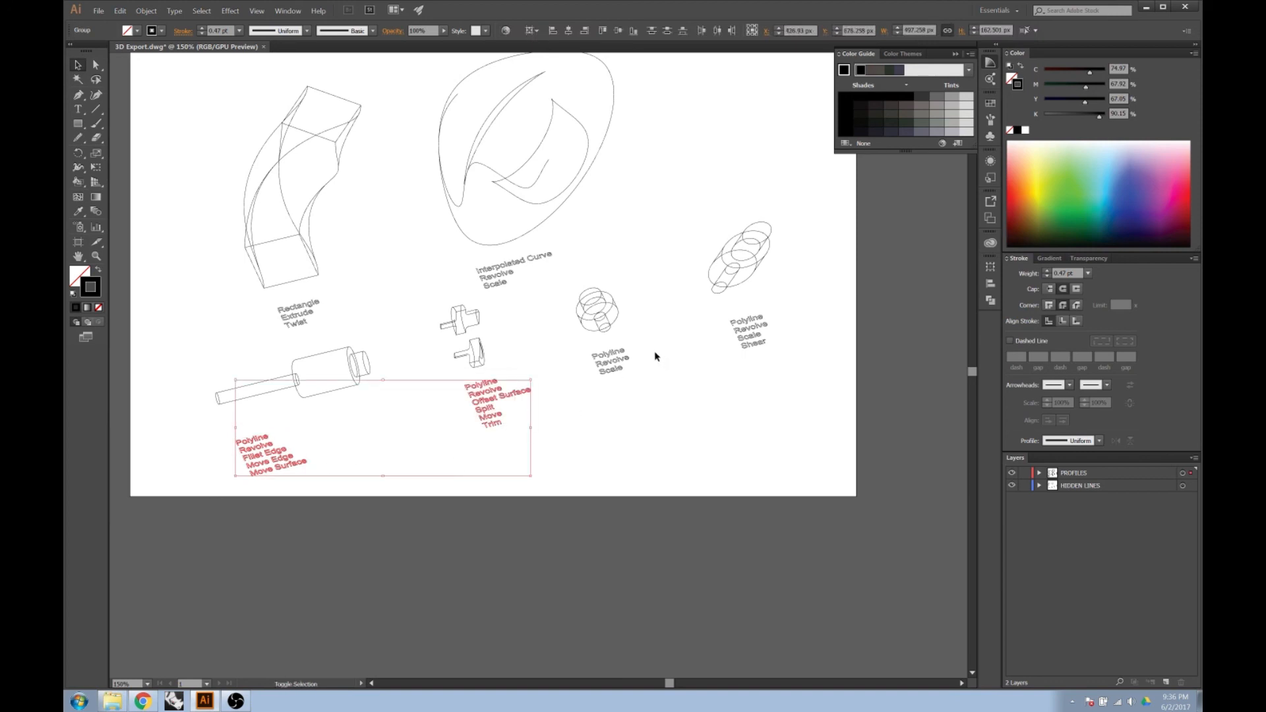
pyautogui.moveTo(578, 393); pyautogui.dragTo(574, 397)
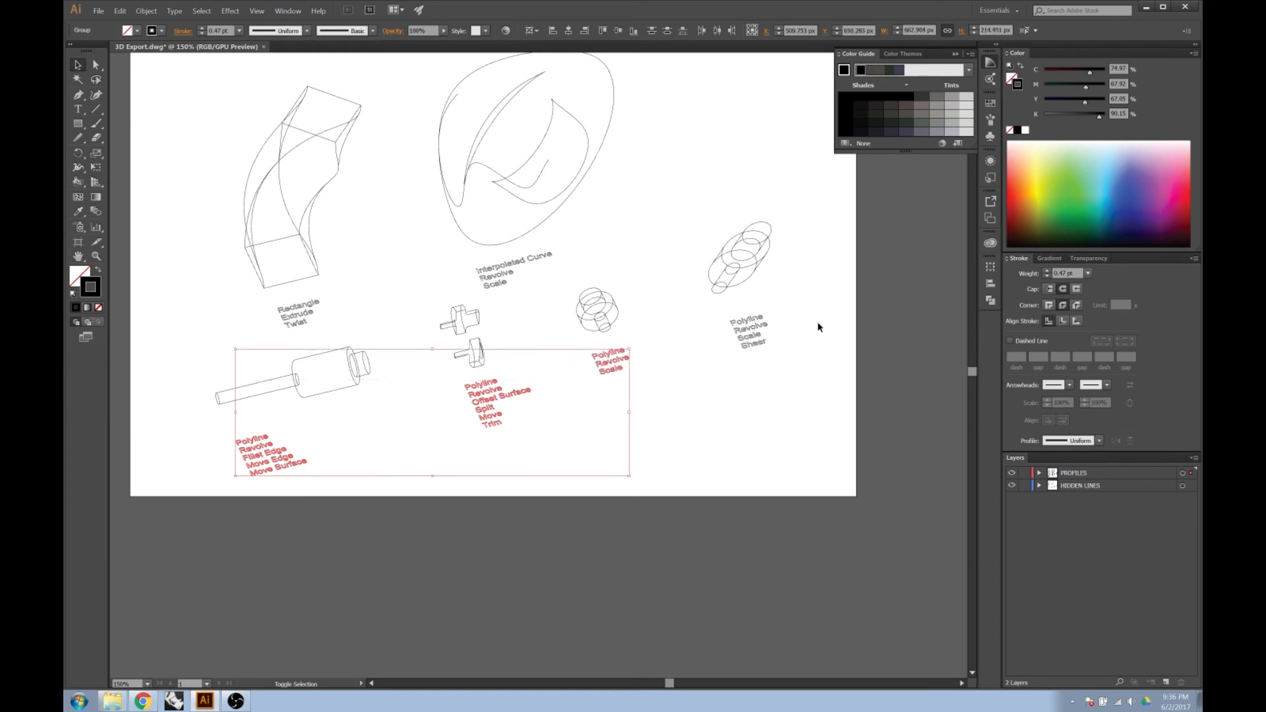
pyautogui.moveTo(805, 314); pyautogui.dragTo(717, 366)
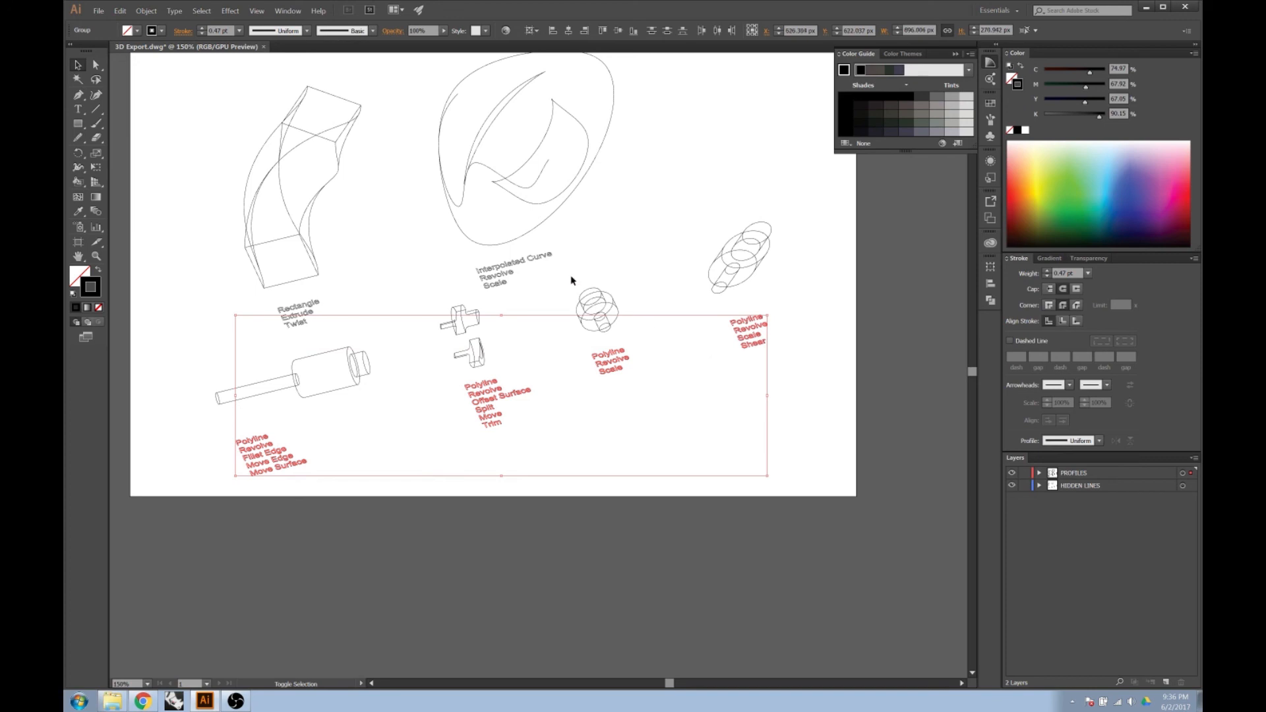
pyautogui.moveTo(547, 260); pyautogui.dragTo(470, 291)
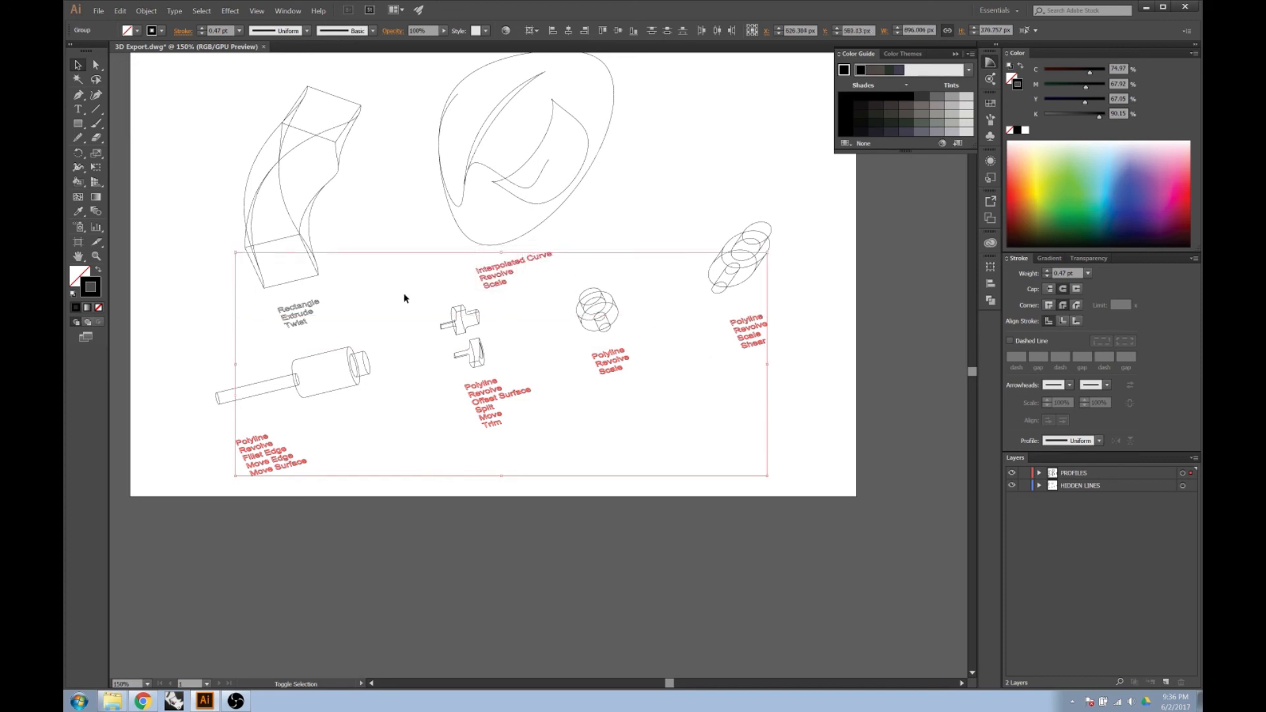
pyautogui.moveTo(331, 292); pyautogui.dragTo(266, 350)
# Create a new layer named TEXT and move the selected labels from the PROFILES layer onto it.
pyautogui.click(1165, 683)
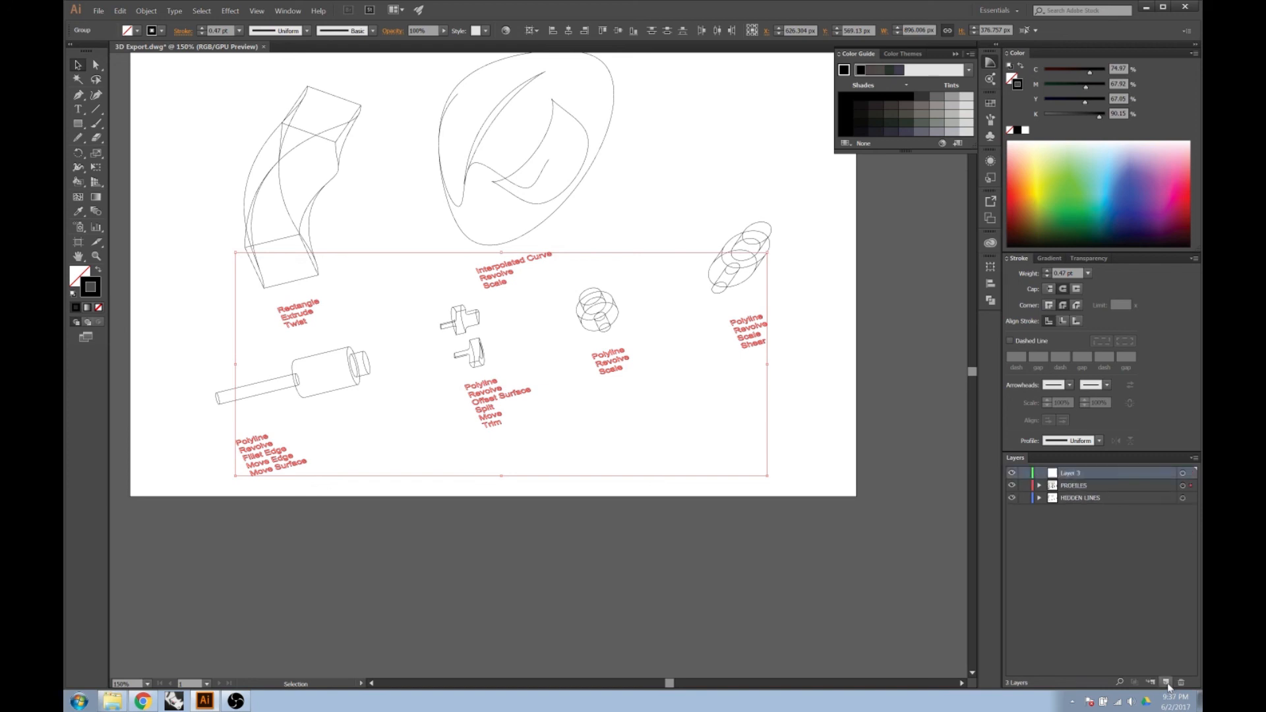
pyautogui.doubleClick(1070, 474)
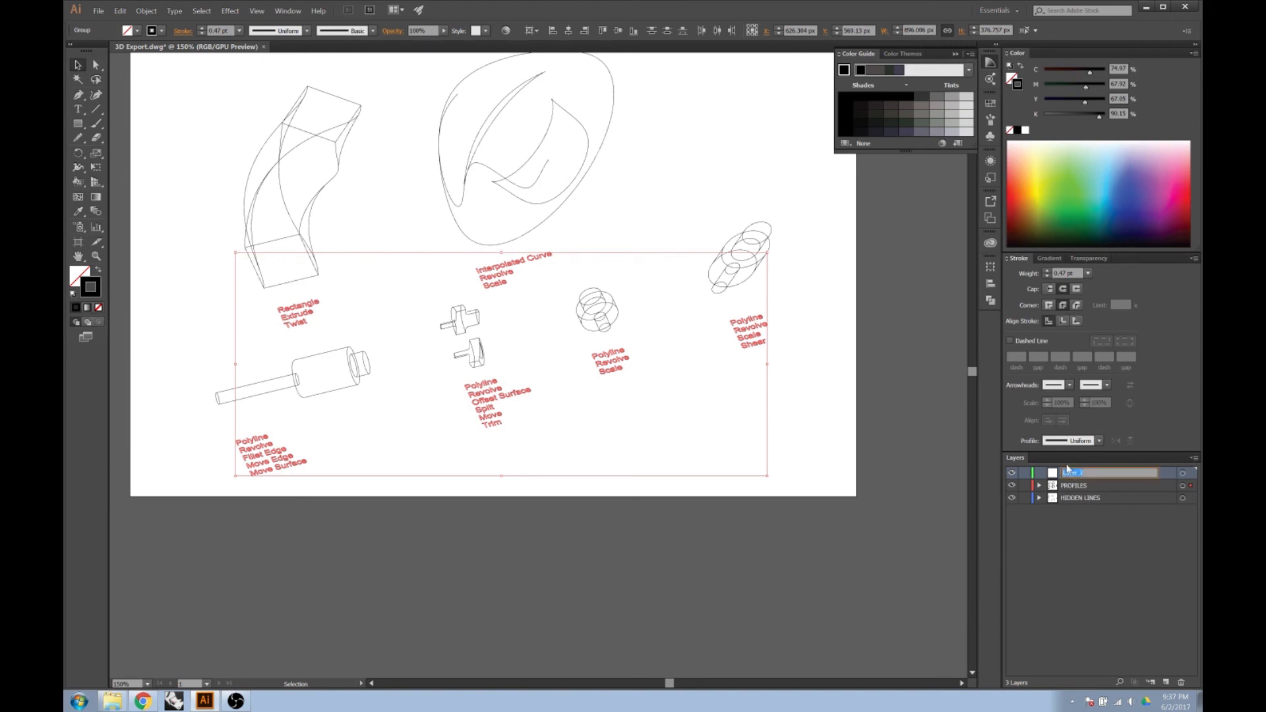
pyautogui.write('TEXT')
pyautogui.press('Return')
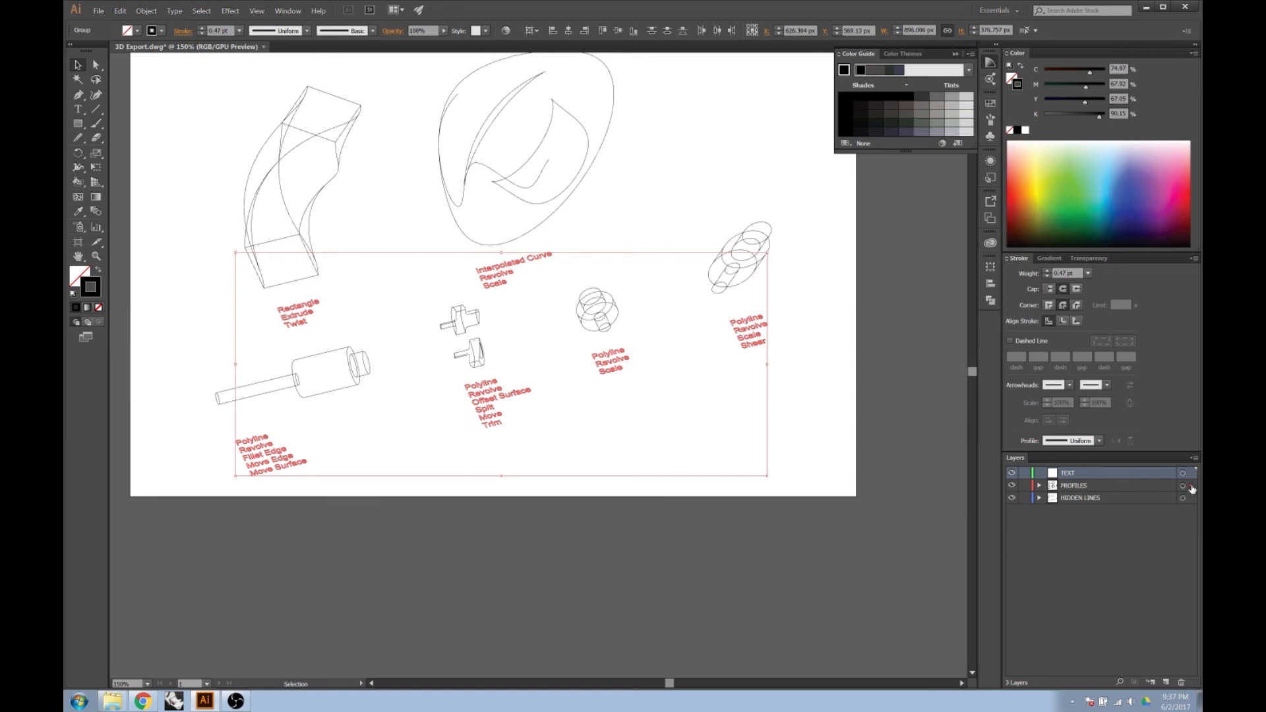
pyautogui.moveTo(1192, 486); pyautogui.dragTo(1191, 473)
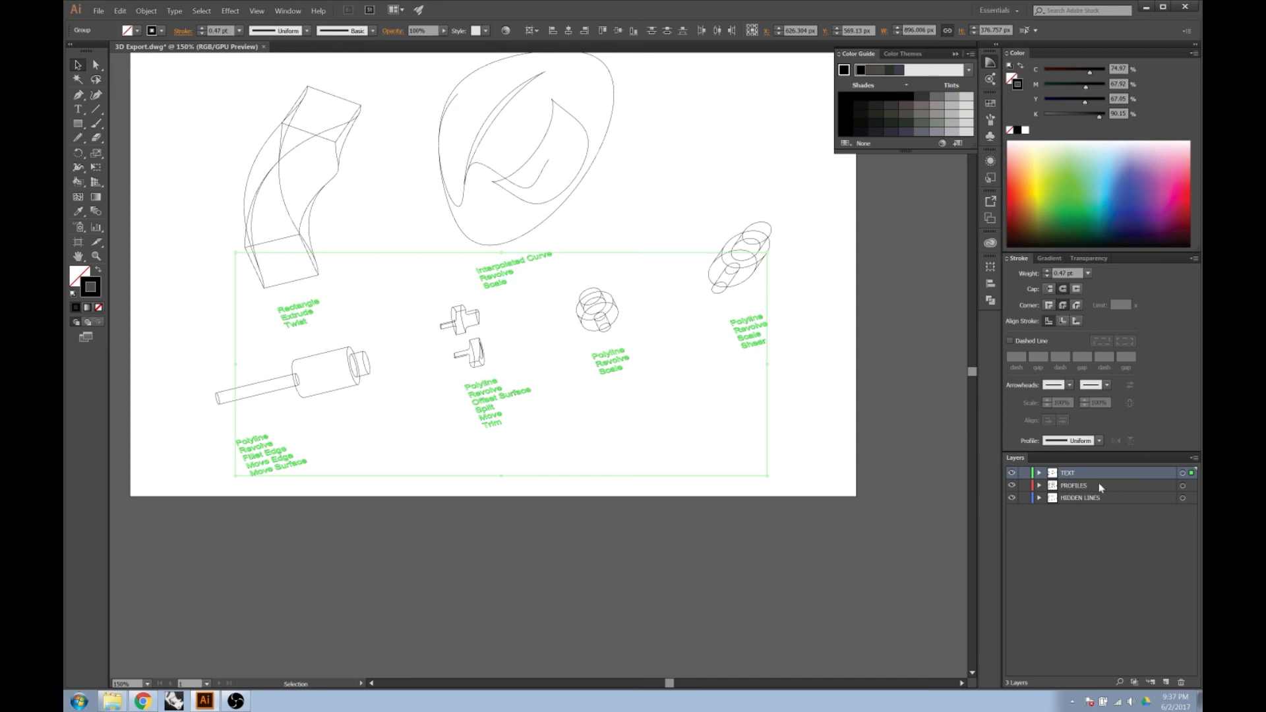
# Select the artwork of the TEXT, PROFILES and HIDDEN LINES layers in turn to check what each contains.
pyautogui.click(1183, 485)
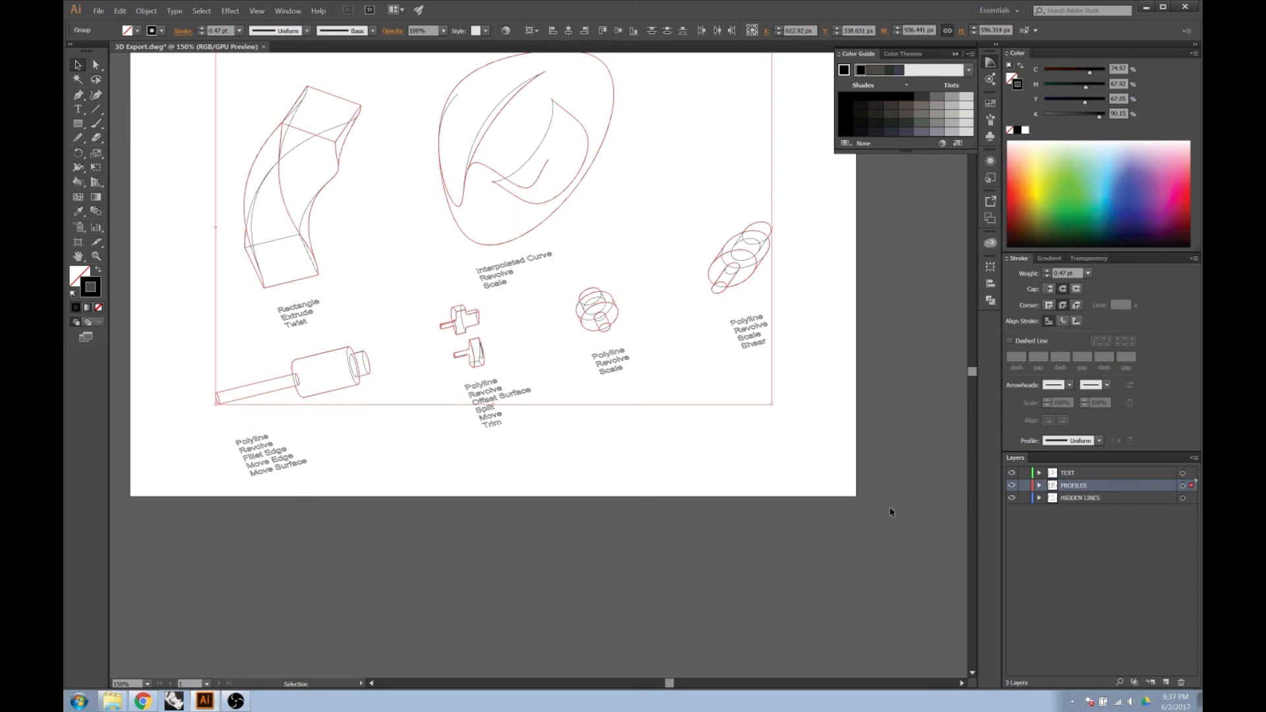
pyautogui.click(1066, 474)
pyautogui.click(1182, 472)
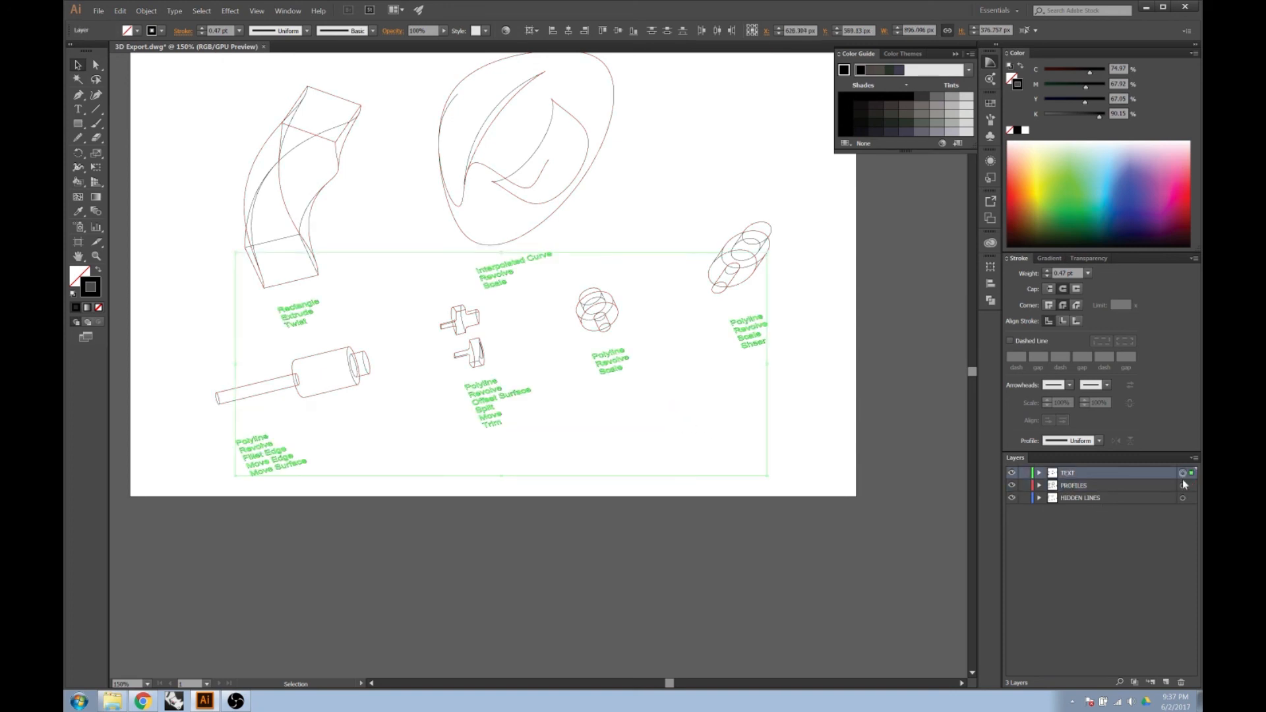
pyautogui.click(1182, 485)
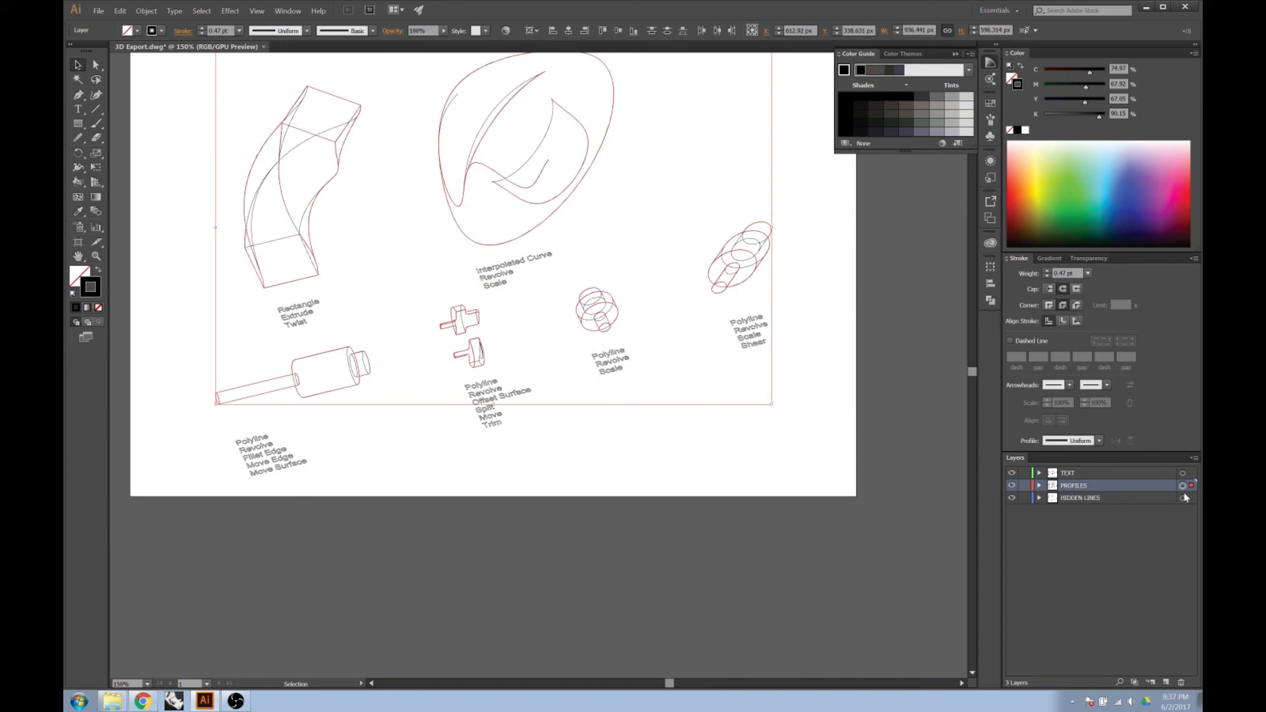
pyautogui.click(1182, 497)
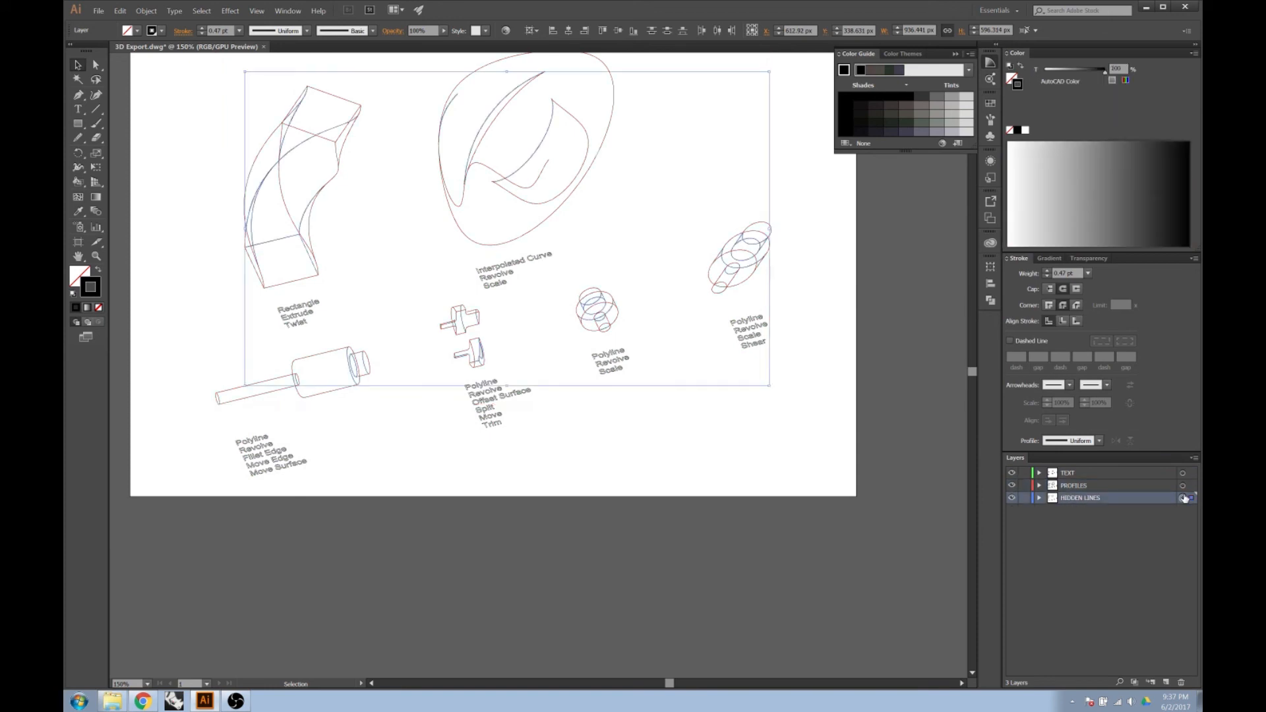
pyautogui.click(1143, 528)
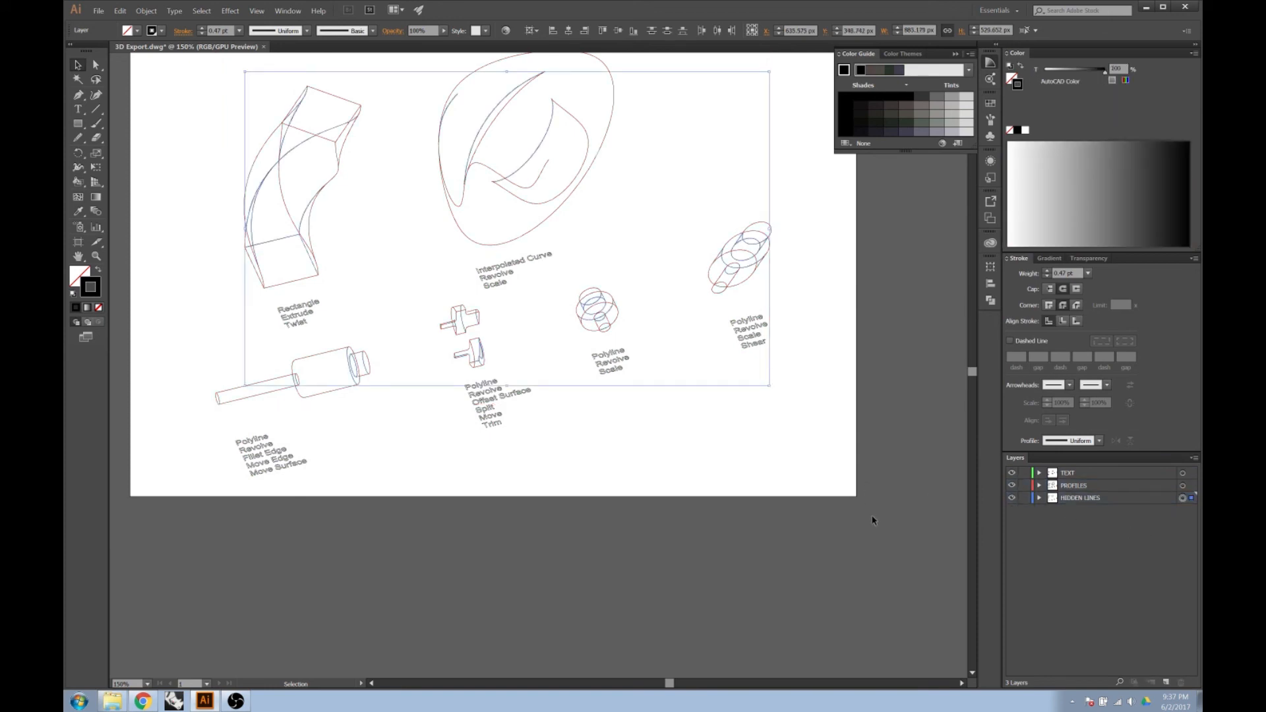
pyautogui.click(880, 531)
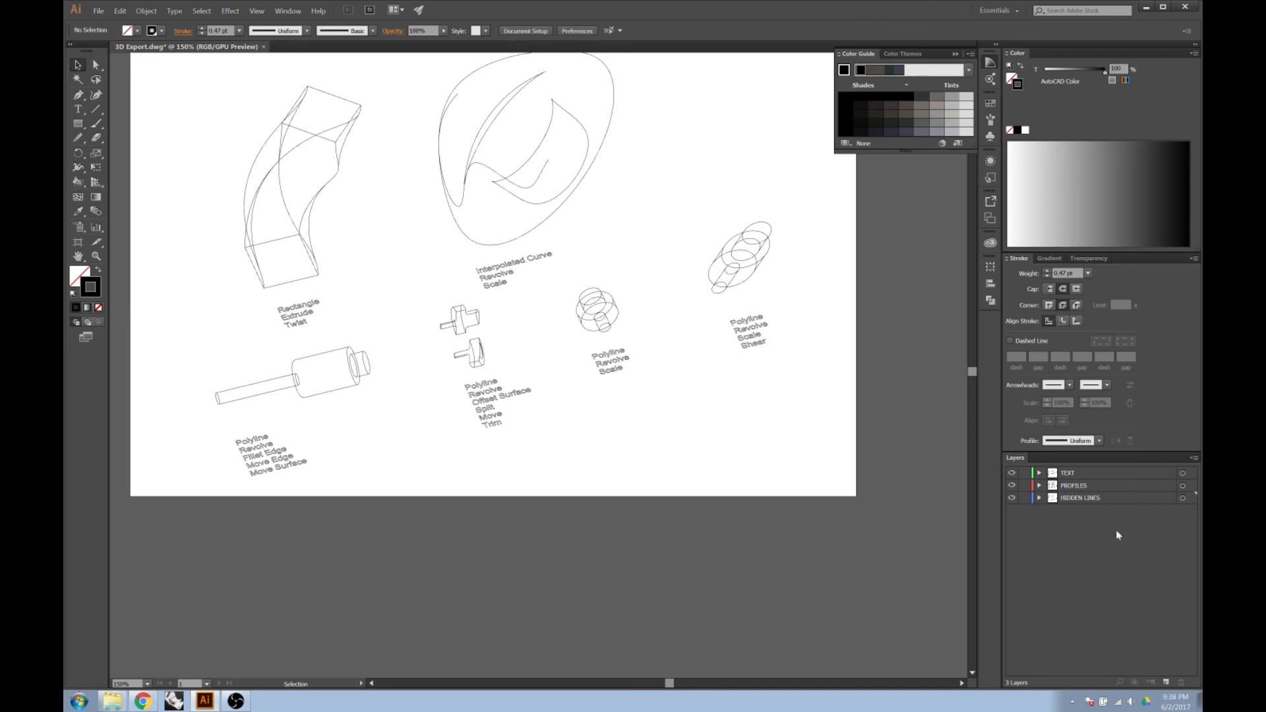
# Set the stroke weight of all artwork on the PROFILES layer to 2 pt.
pyautogui.click(1182, 486)
pyautogui.scroll(2, 833, 410)
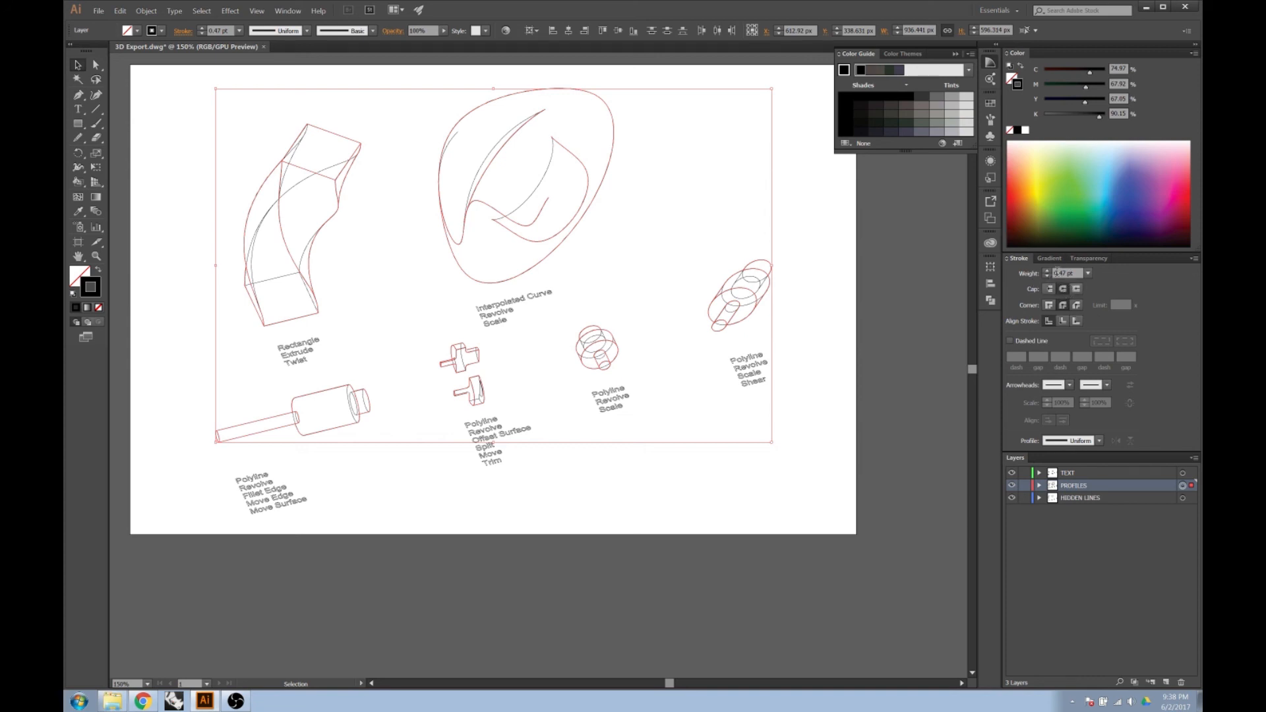
pyautogui.moveTo(1077, 272); pyautogui.dragTo(1047, 272)
pyautogui.write('2')
pyautogui.press('Return')
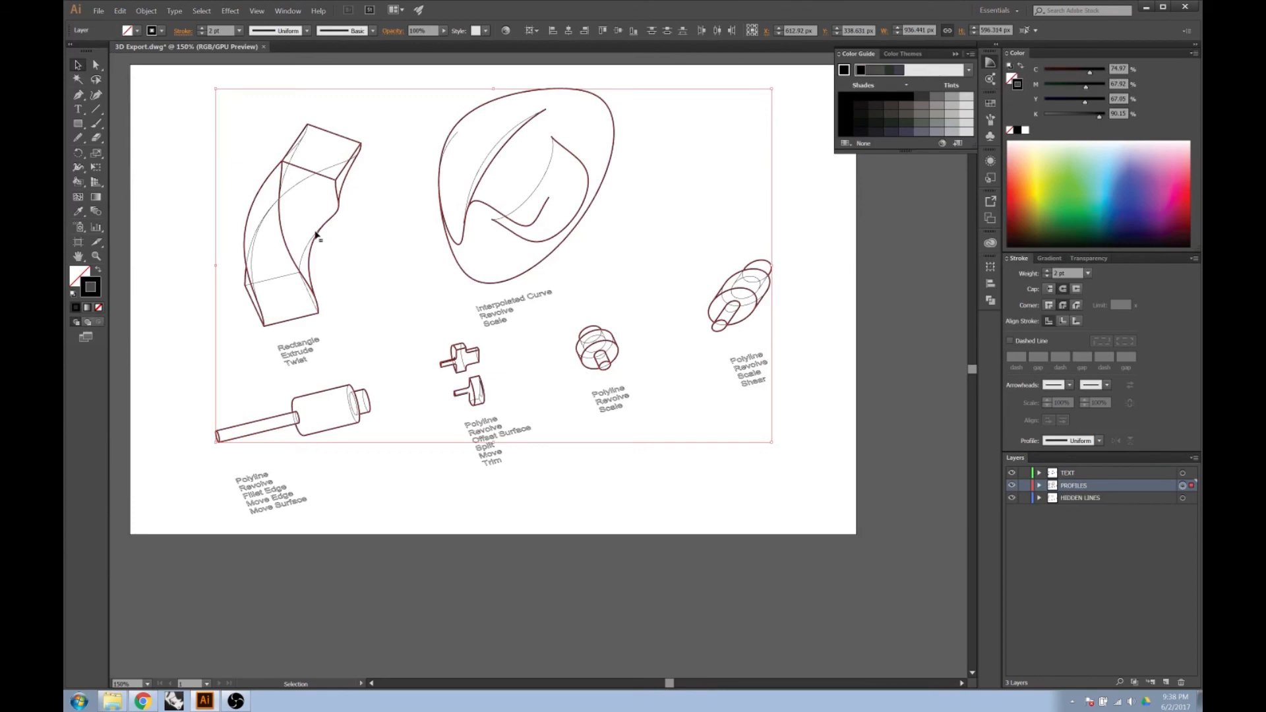
pyautogui.click(799, 257)
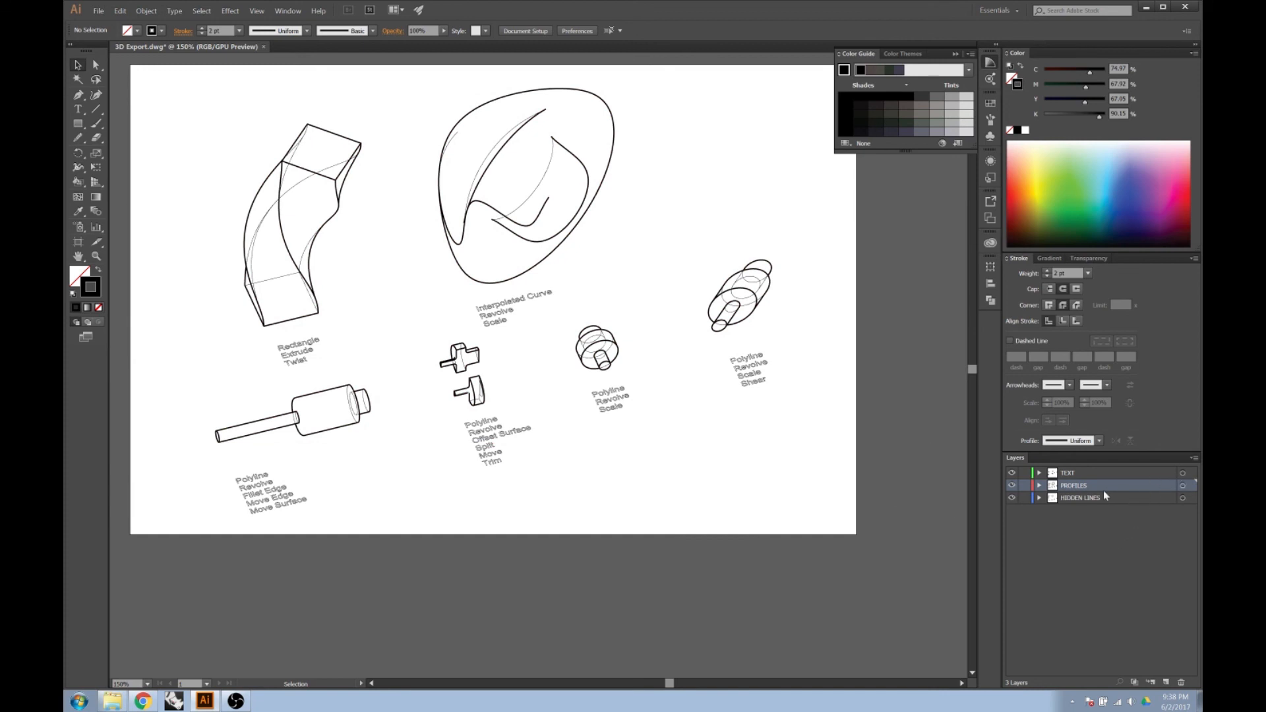
# Set the stroke weight of all artwork on the HIDDEN LINES layer to 0.5 pt.
pyautogui.click(1183, 500)
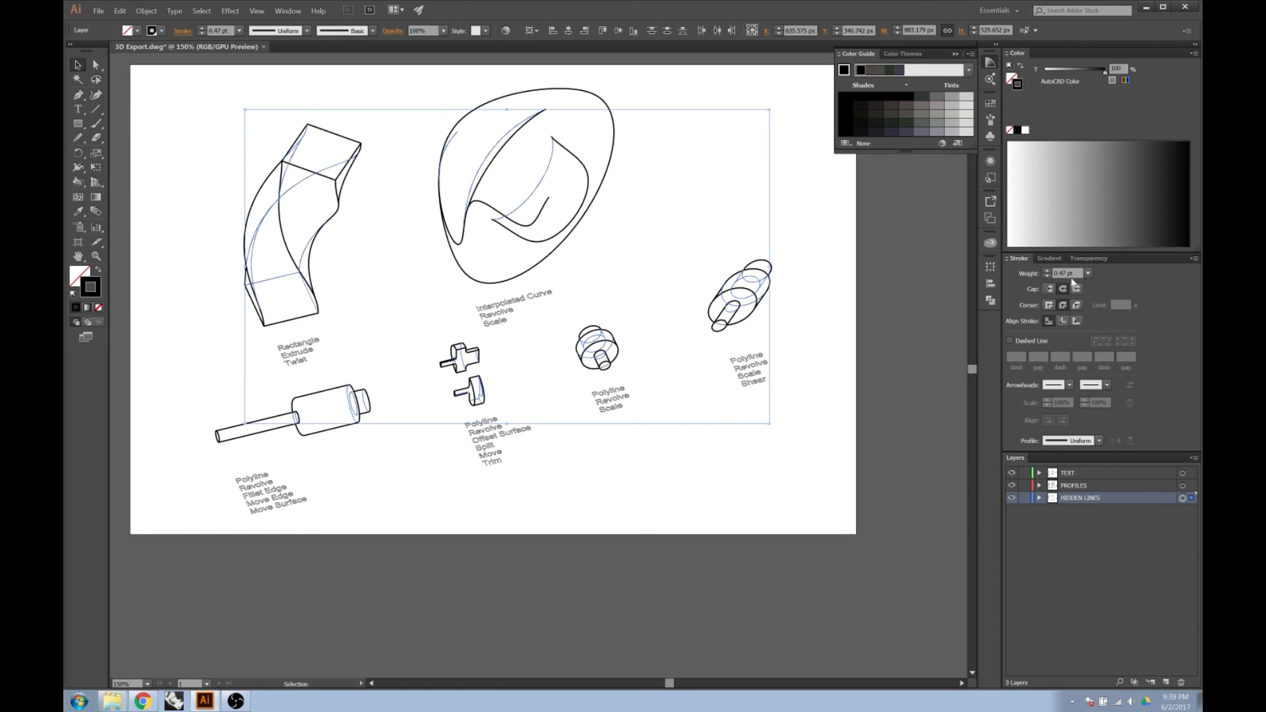
pyautogui.moveTo(1076, 273); pyautogui.dragTo(1059, 267)
pyautogui.press('BackSpace')
pyautogui.write('.5')
pyautogui.press('Return')
# Make the HIDDEN LINES strokes dashed, with the dashes aligned to corners and path ends.
pyautogui.click(1010, 342)
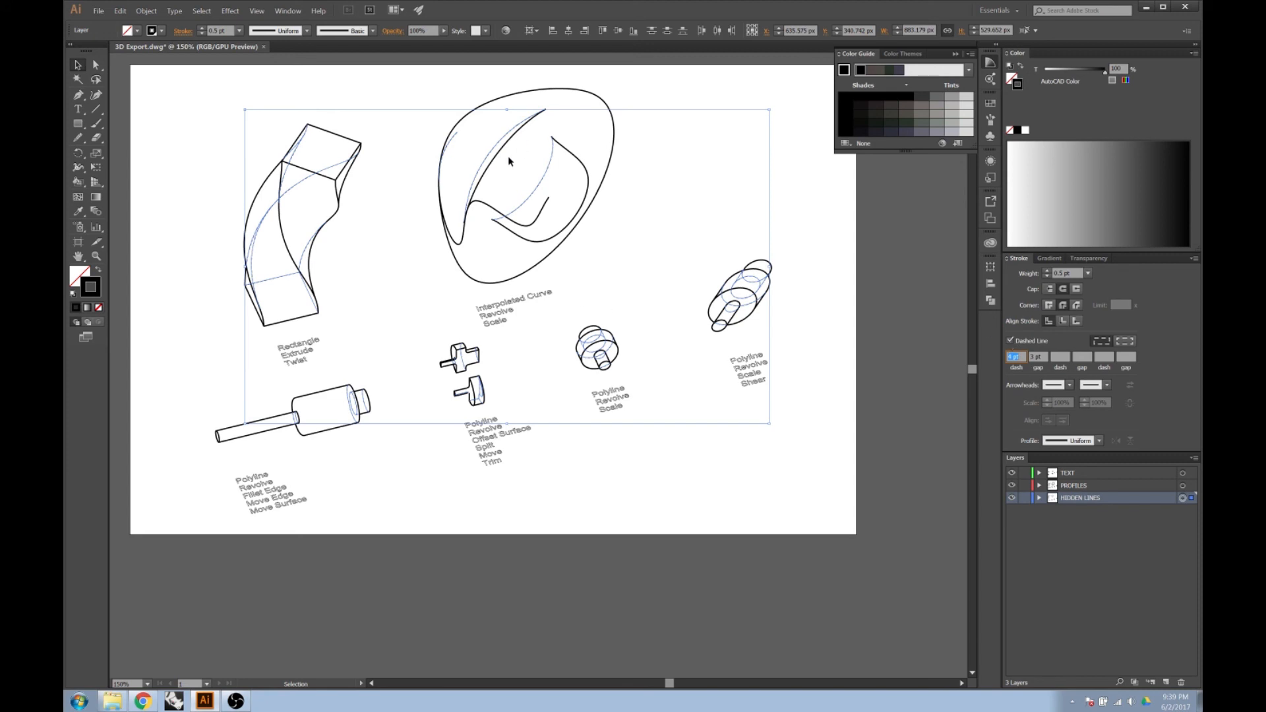
pyautogui.keyDown('alt'); pyautogui.scroll(2, 507, 155); pyautogui.keyUp('alt')
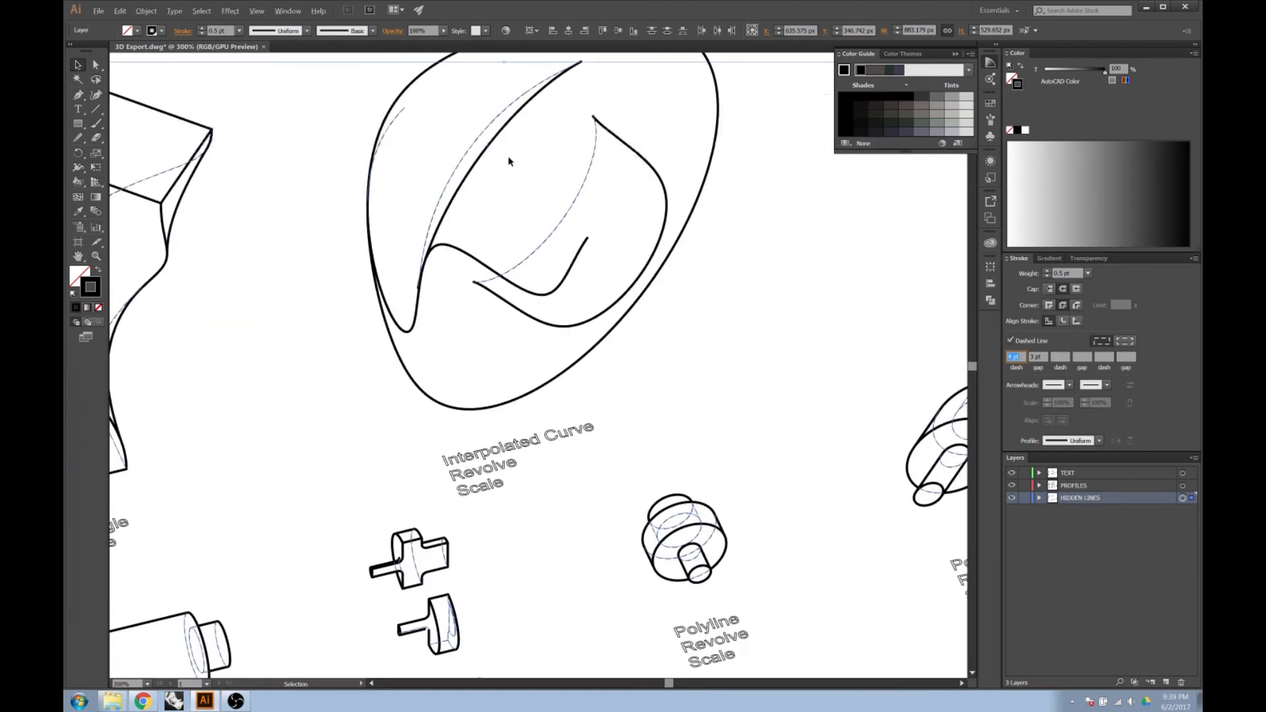
pyautogui.click(1125, 344)
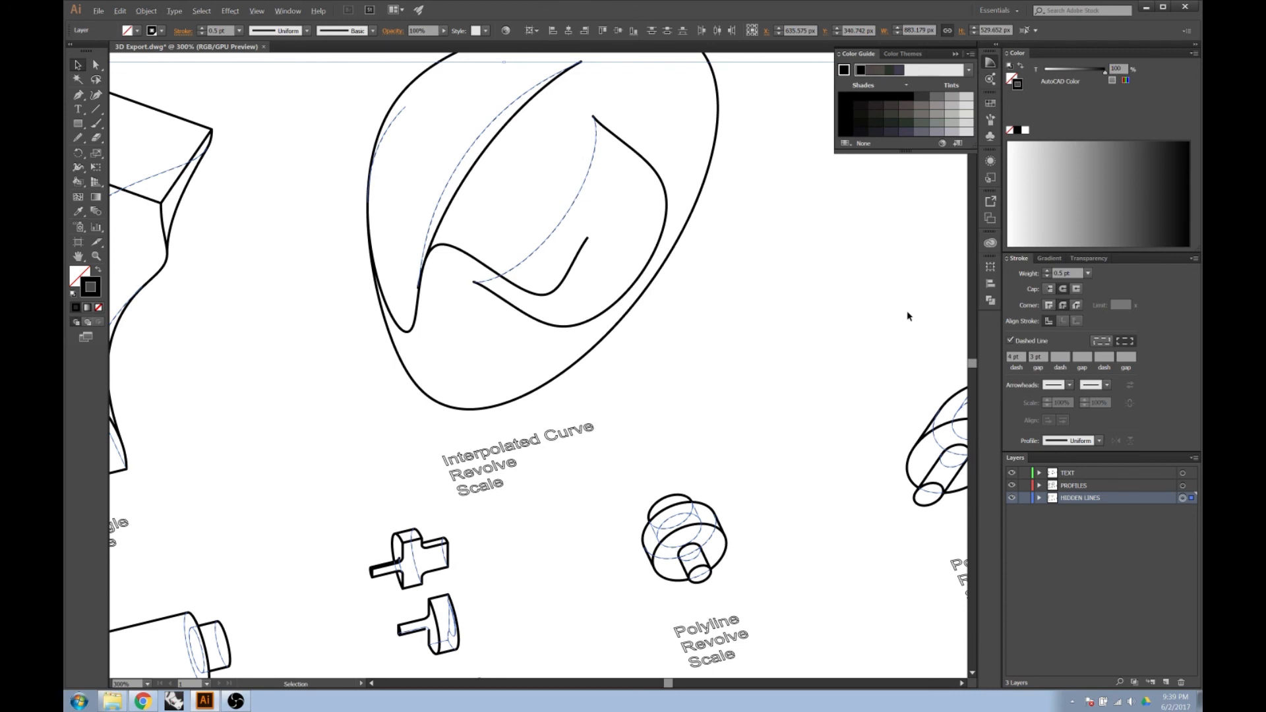
pyautogui.keyDown('alt'); pyautogui.scroll(-1, 906, 315); pyautogui.keyUp('alt')
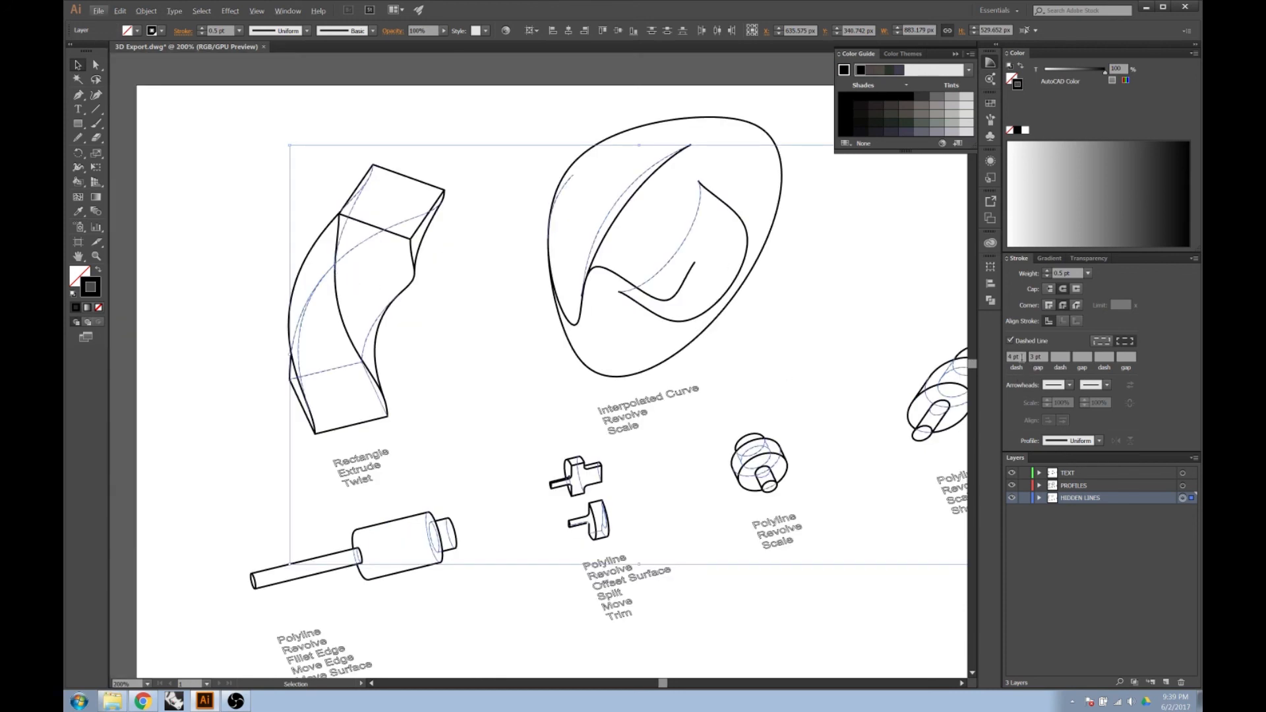
pyautogui.moveTo(1022, 356)
pyautogui.mouseDown()
pyautogui.moveTo(1007, 357)
pyautogui.moveTo(1030, 356)
pyautogui.mouseUp()
pyautogui.click(861, 374)
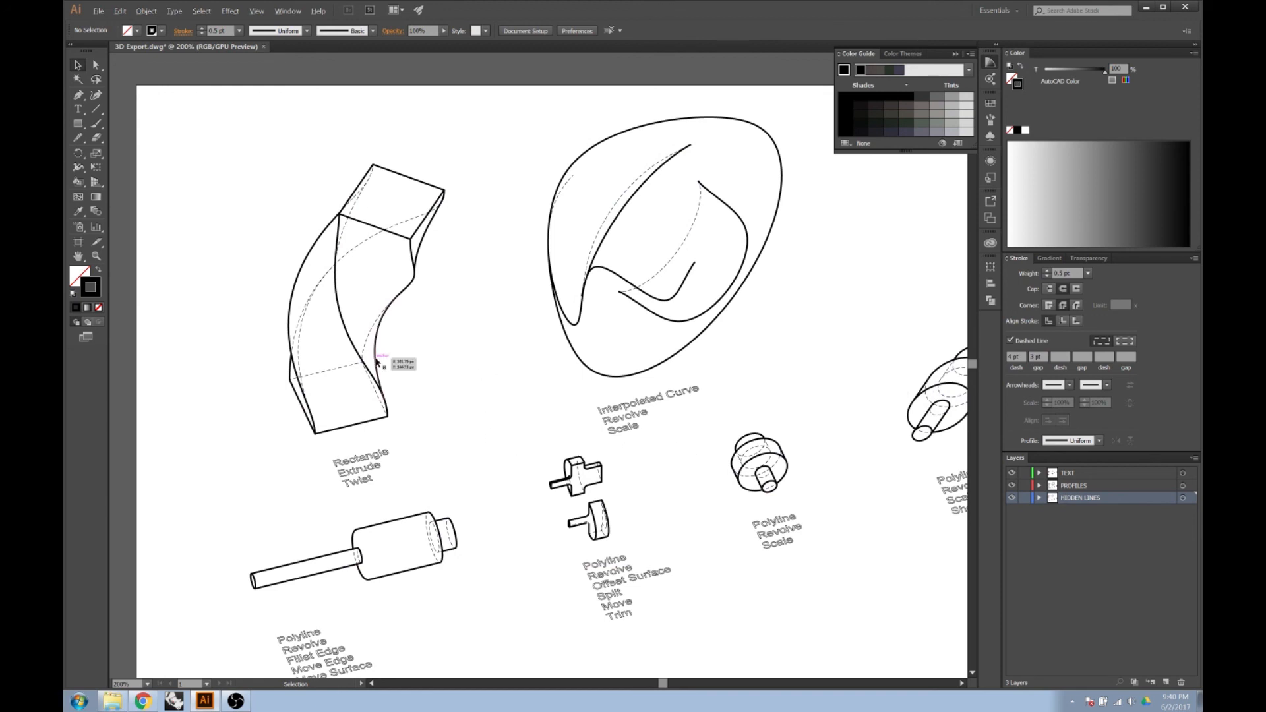
pyautogui.scroll(-1, 377, 361)
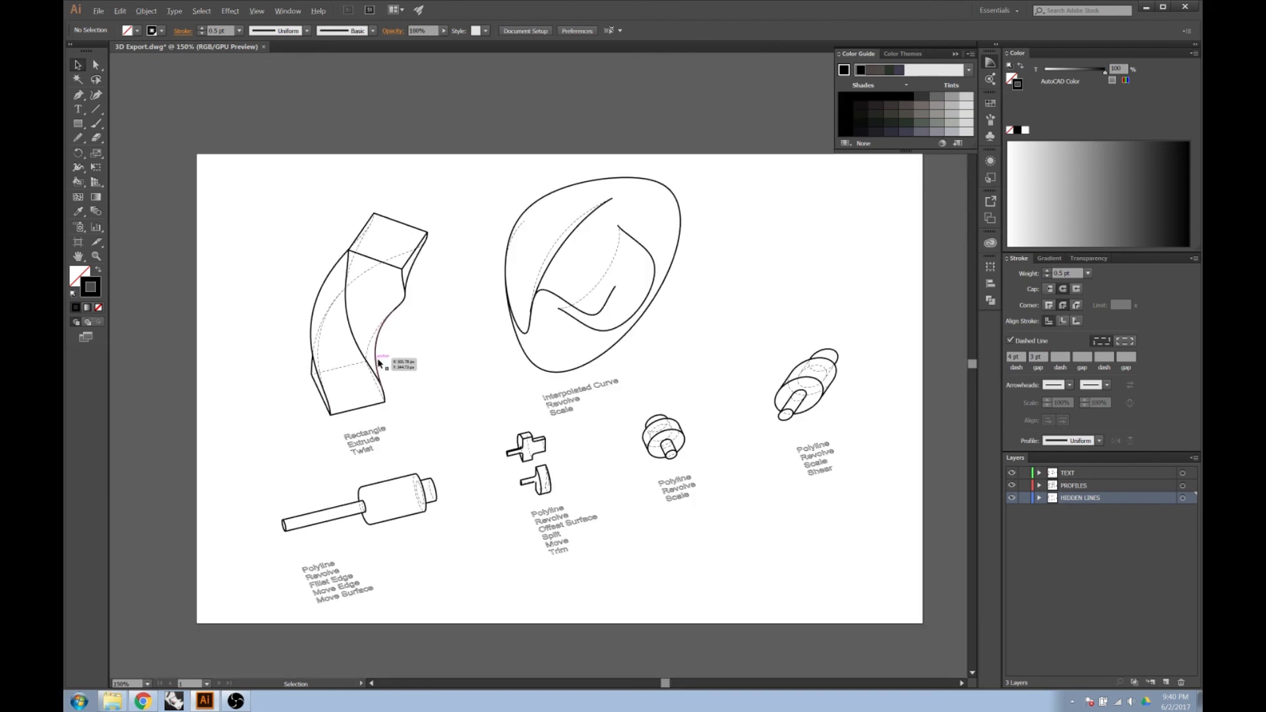
# Recolor the strokes on the HIDDEN LINES layer to a medium gray of about RGB 104, 104, 104.
pyautogui.click(1182, 498)
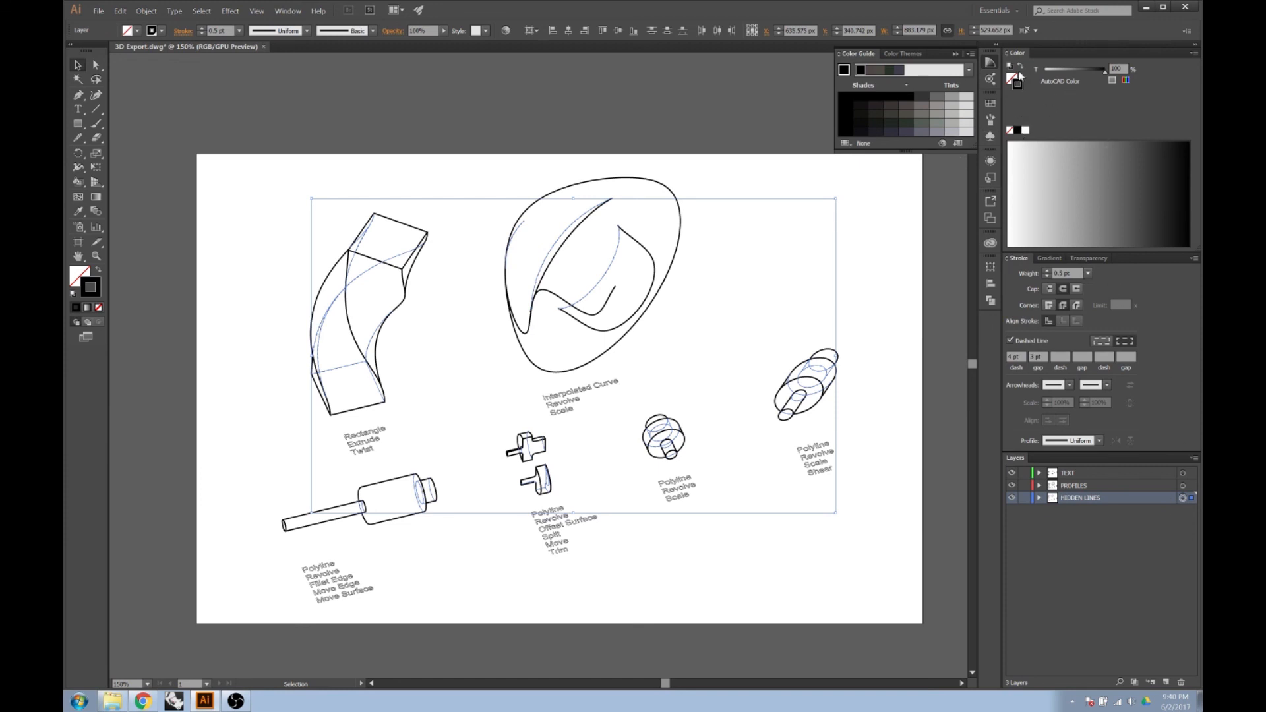
pyautogui.doubleClick(99, 296)
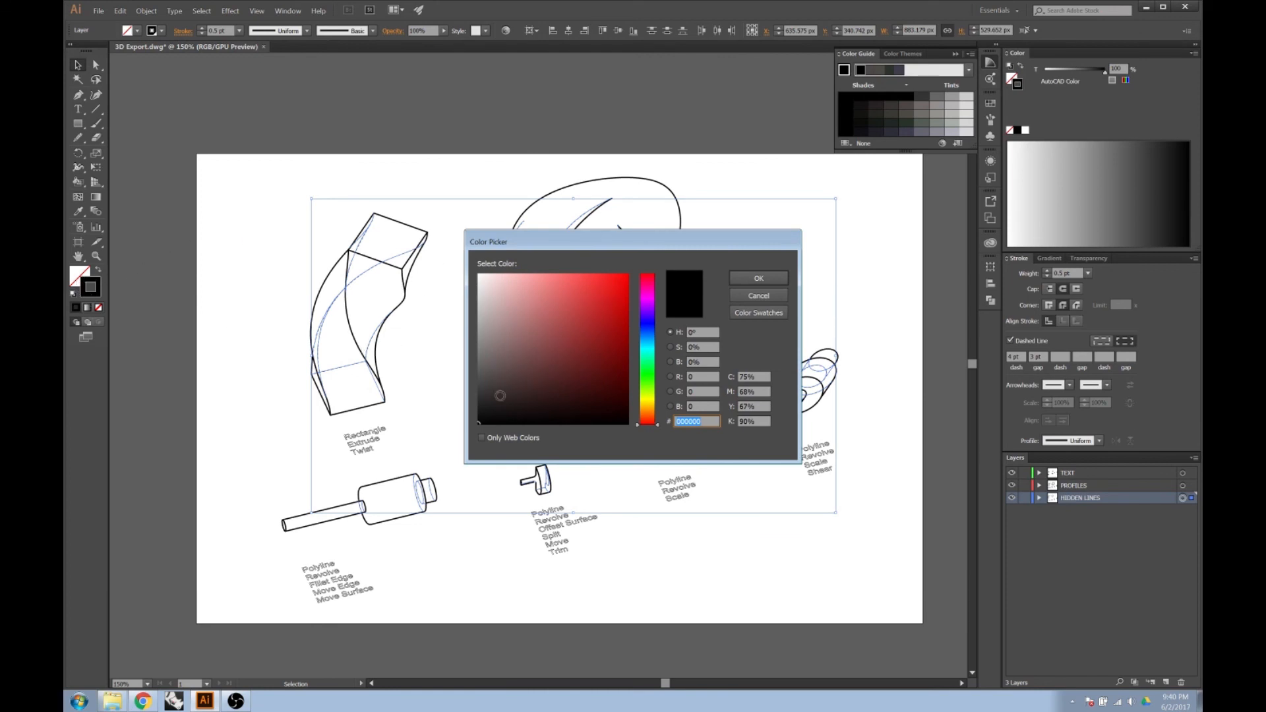
pyautogui.moveTo(557, 248)
pyautogui.mouseDown()
pyautogui.moveTo(742, 250)
pyautogui.moveTo(758, 221)
pyautogui.mouseUp()
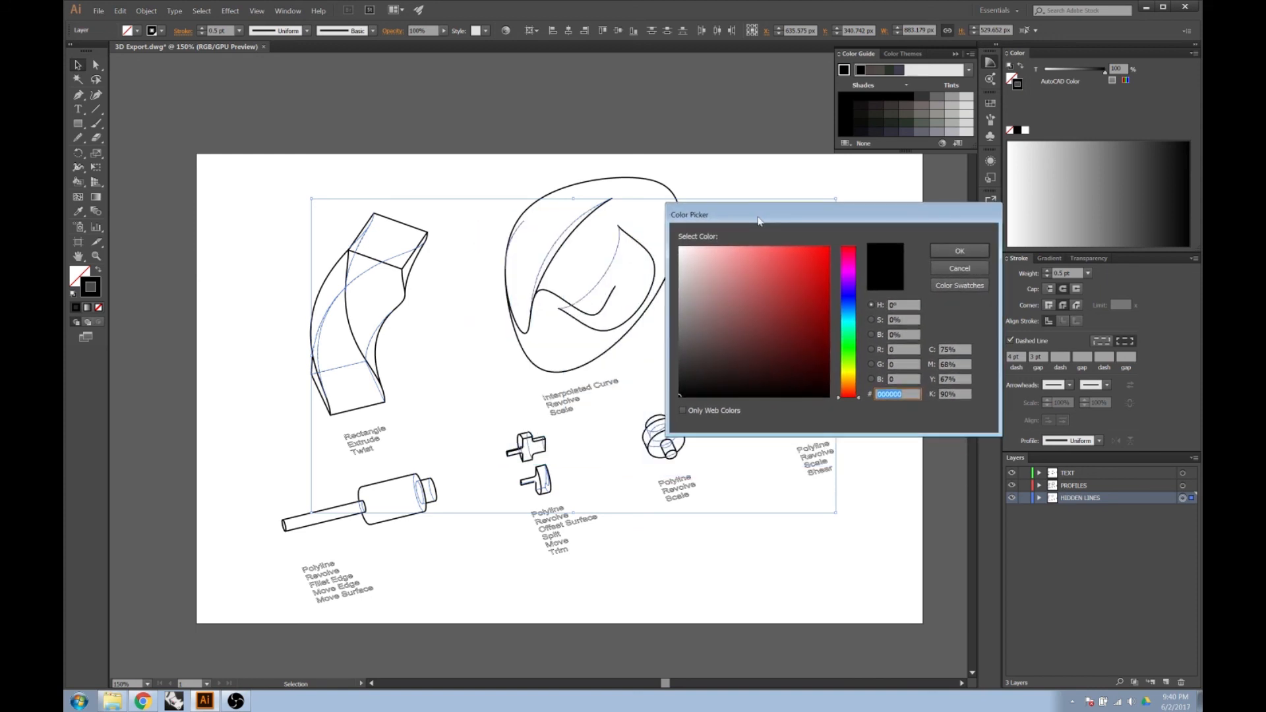
pyautogui.moveTo(682, 384)
pyautogui.mouseDown()
pyautogui.moveTo(674, 343)
pyautogui.moveTo(706, 284)
pyautogui.moveTo(754, 274)
pyautogui.moveTo(720, 353)
pyautogui.moveTo(665, 330)
pyautogui.moveTo(663, 348)
pyautogui.moveTo(662, 335)
pyautogui.mouseUp()
pyautogui.click(948, 247)
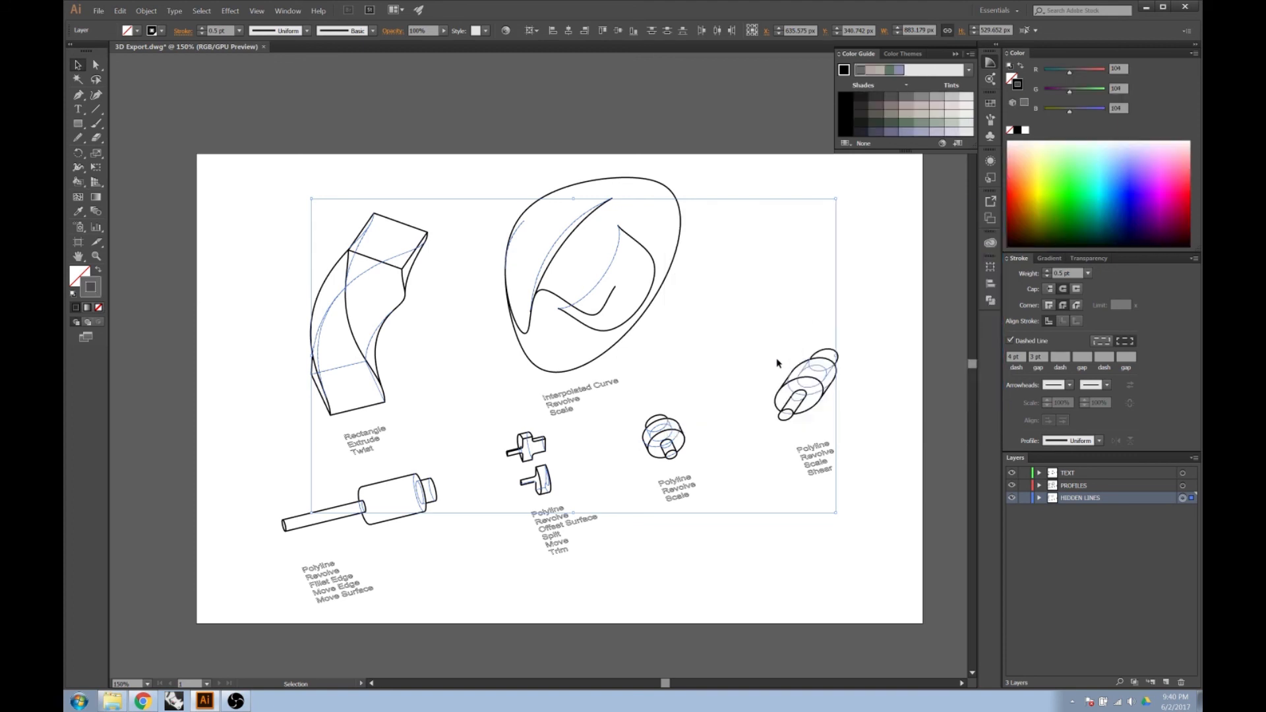
pyautogui.click(867, 354)
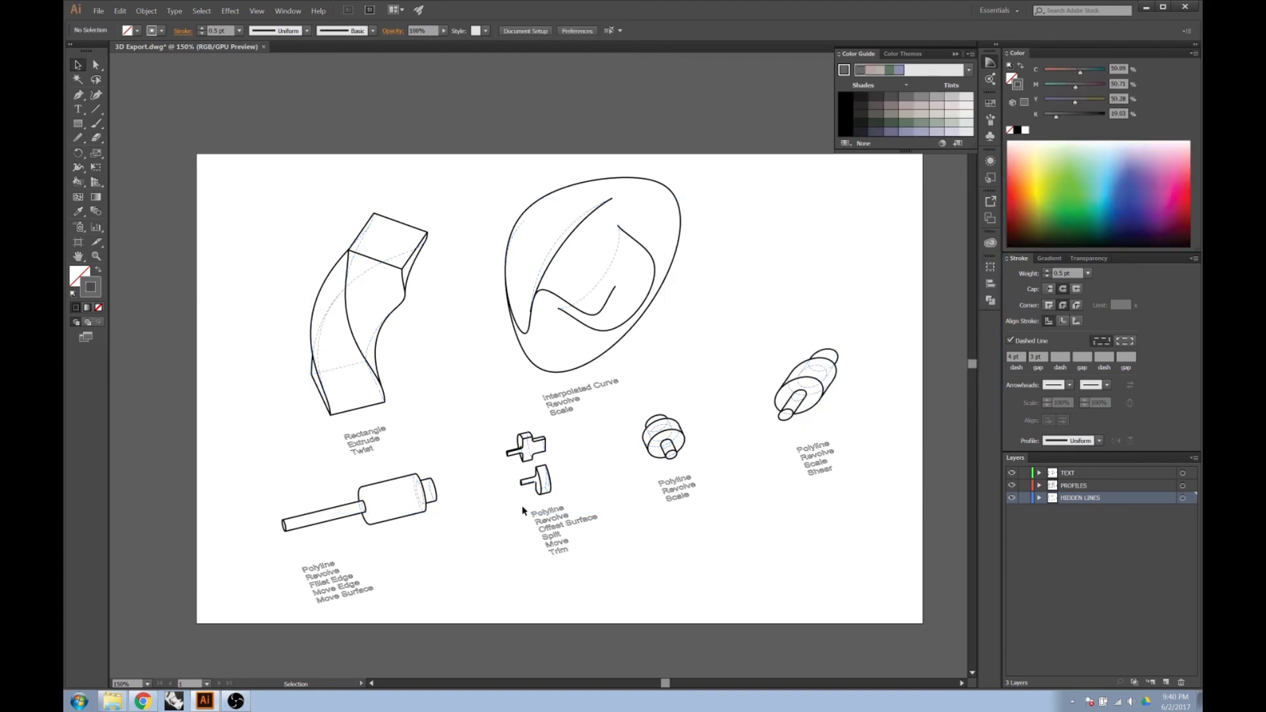
pyautogui.scroll(3, 339, 300)
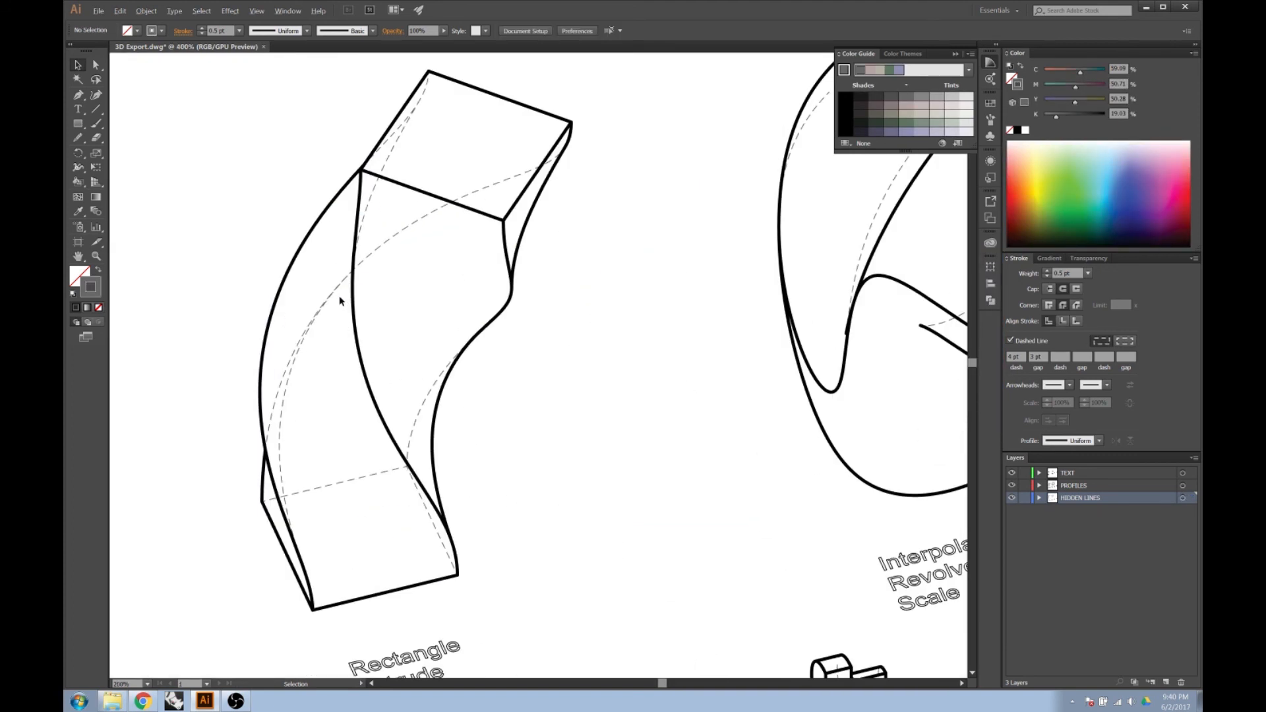
# Set the stroke weight of all artwork on the TEXT layer to 0.5 pt.
pyautogui.scroll(-1, 326, 488)
pyautogui.scroll(-4, 367, 451)
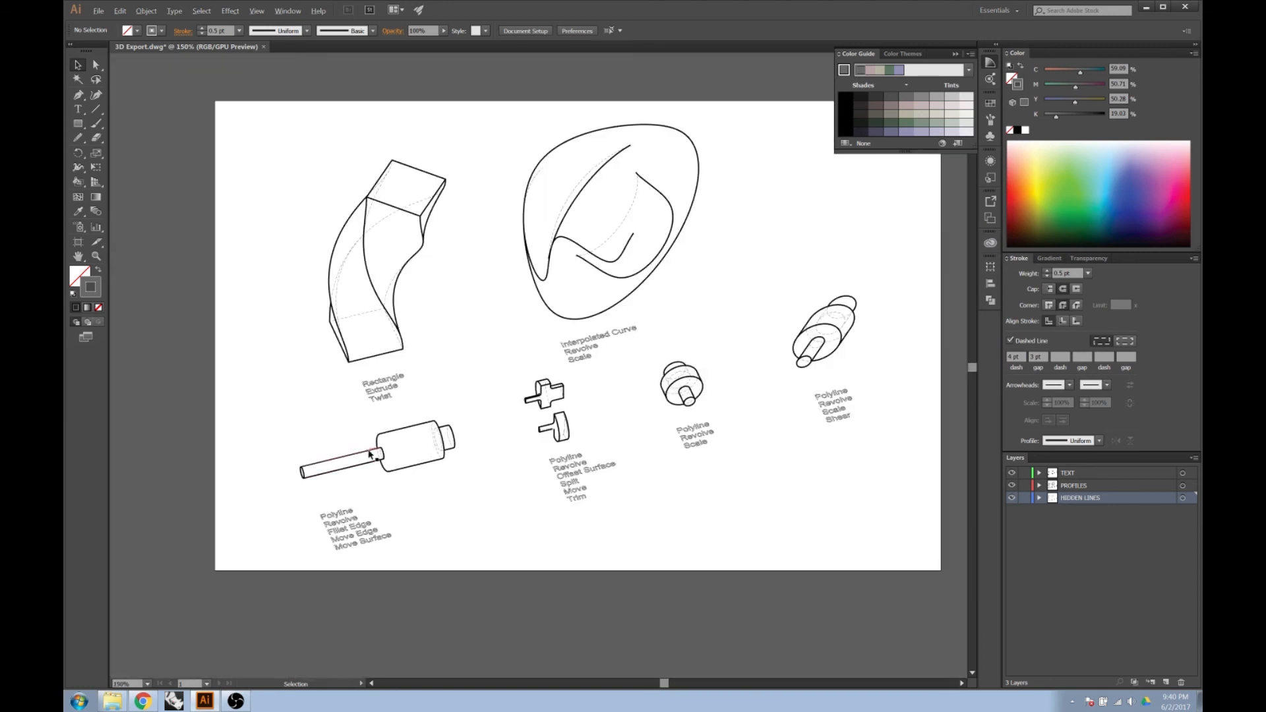
pyautogui.scroll(1, 375, 426)
pyautogui.click(386, 389)
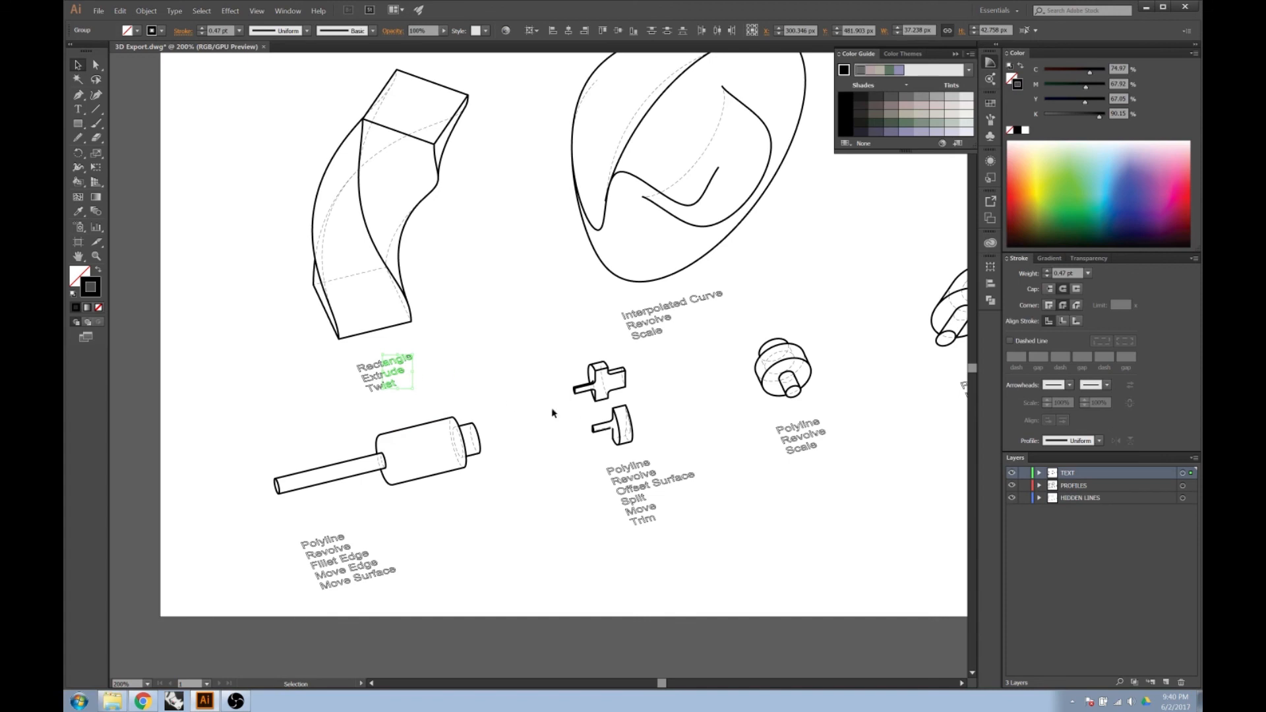
pyautogui.click(1182, 473)
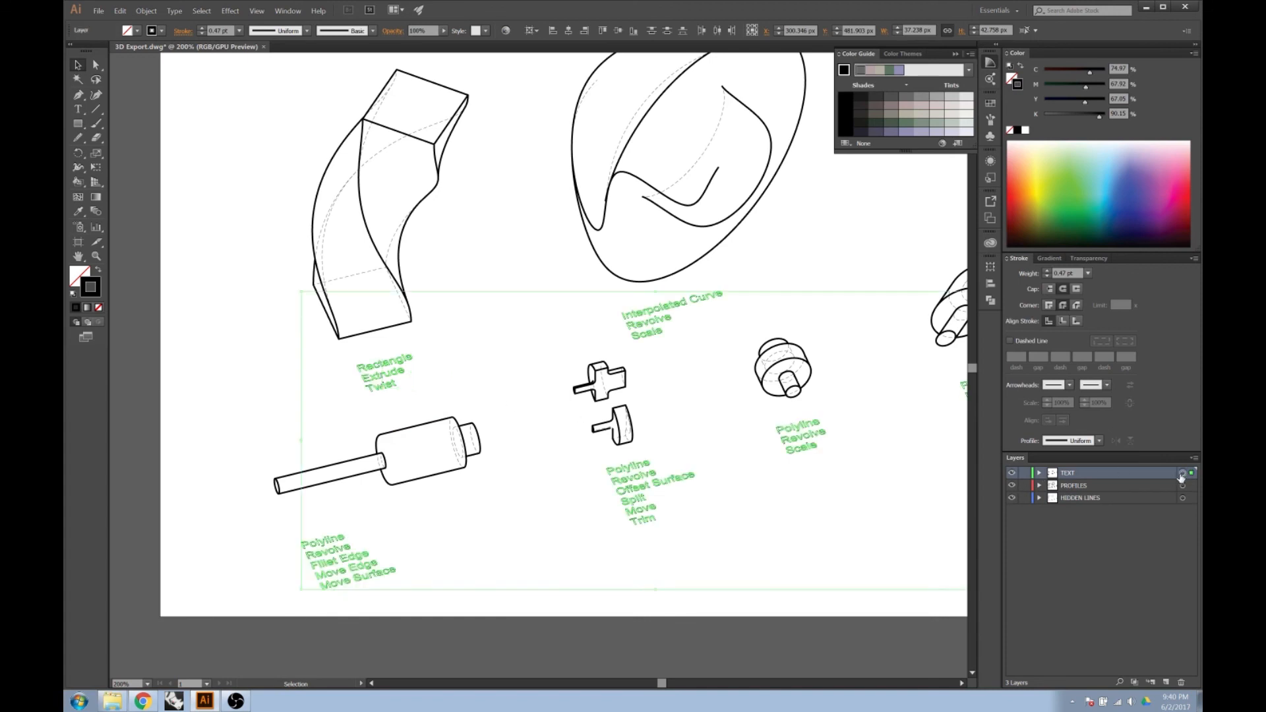
pyautogui.click(1076, 271)
pyautogui.press('BackSpace')
pyautogui.write('.5')
pyautogui.press('Return')
pyautogui.click(850, 407)
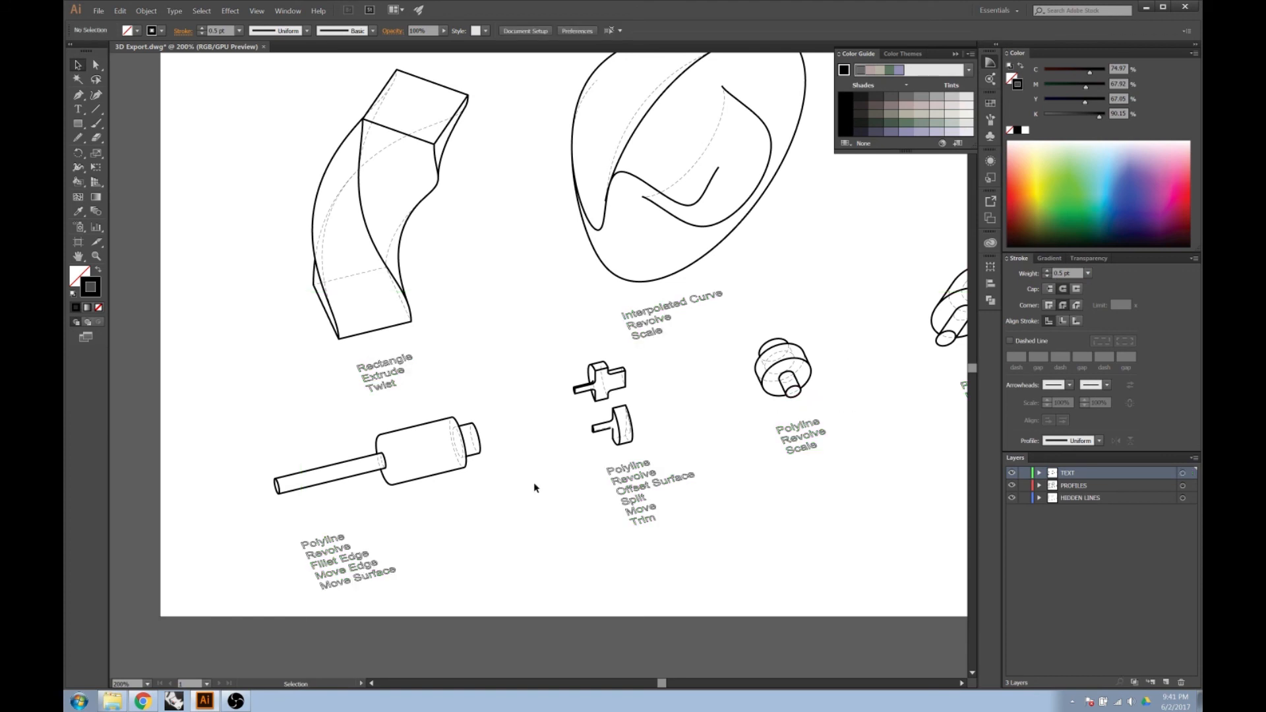
# Add a new layer named LIVE PAINT at the bottom of the layer stack, below HIDDEN LINES.
pyautogui.scroll(-1, 420, 428)
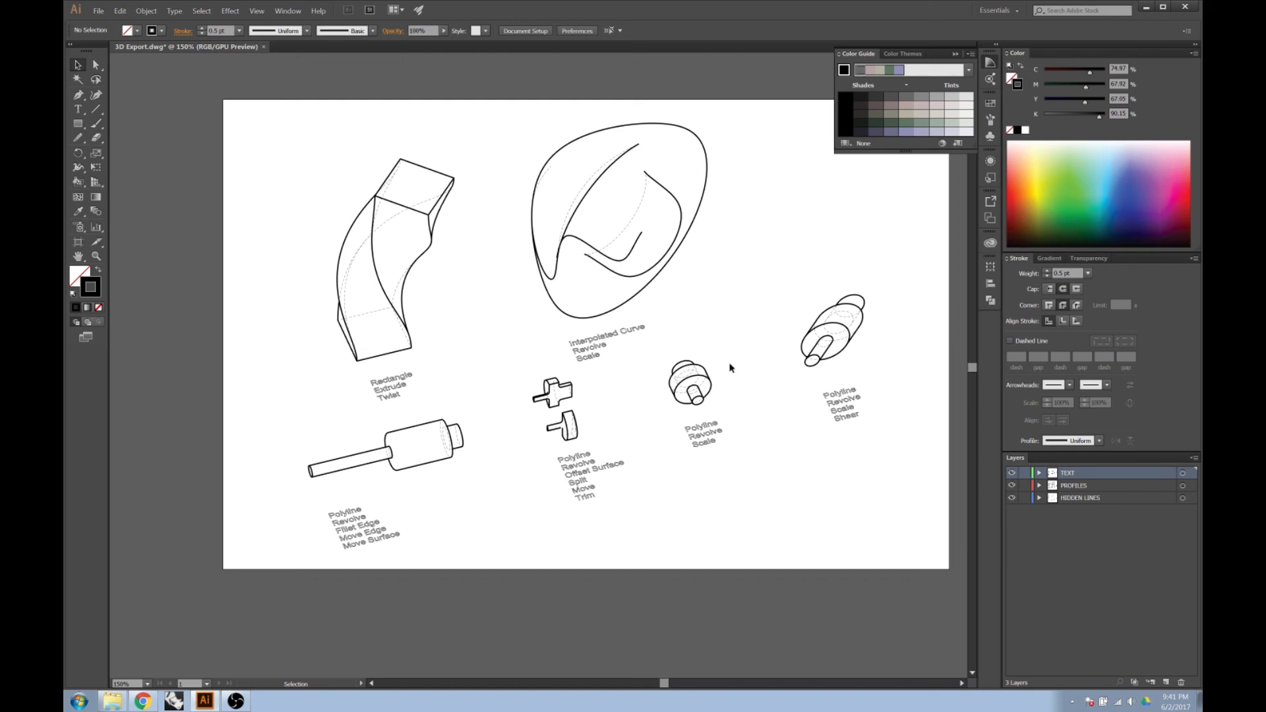
pyautogui.click(672, 263)
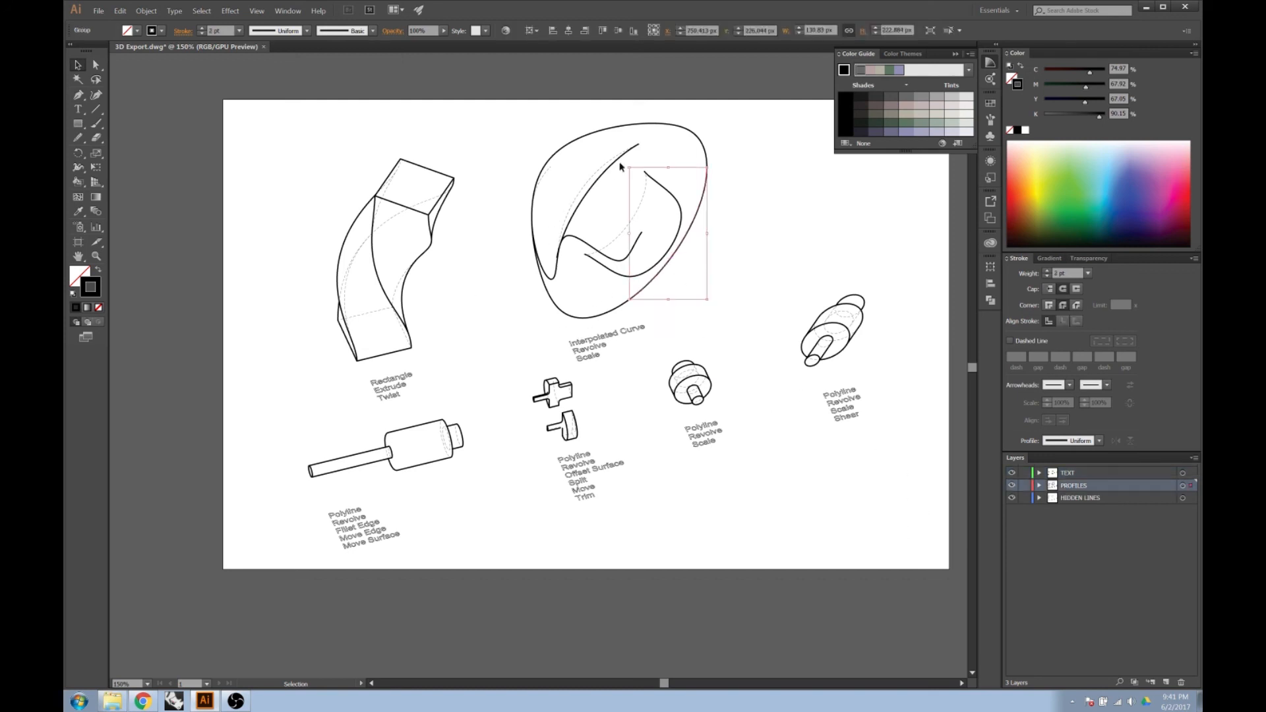
pyautogui.click(1182, 486)
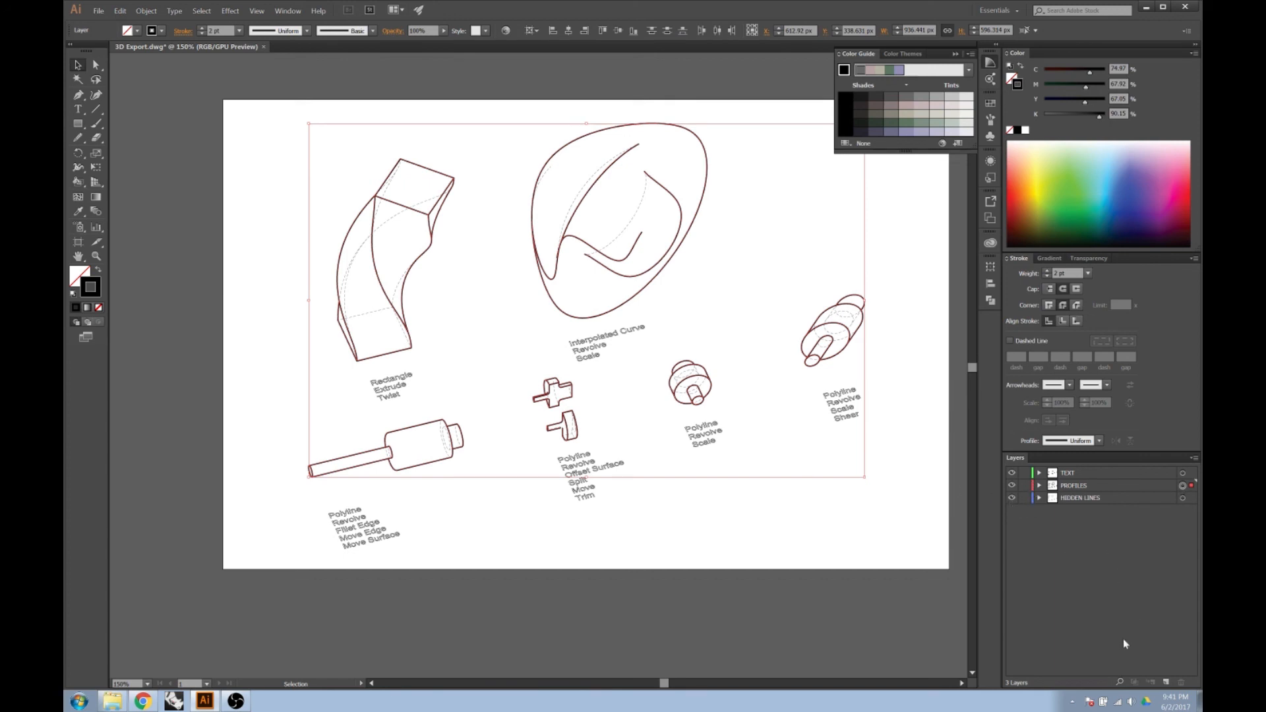
pyautogui.click(1166, 683)
pyautogui.moveTo(1080, 488); pyautogui.dragTo(1079, 523)
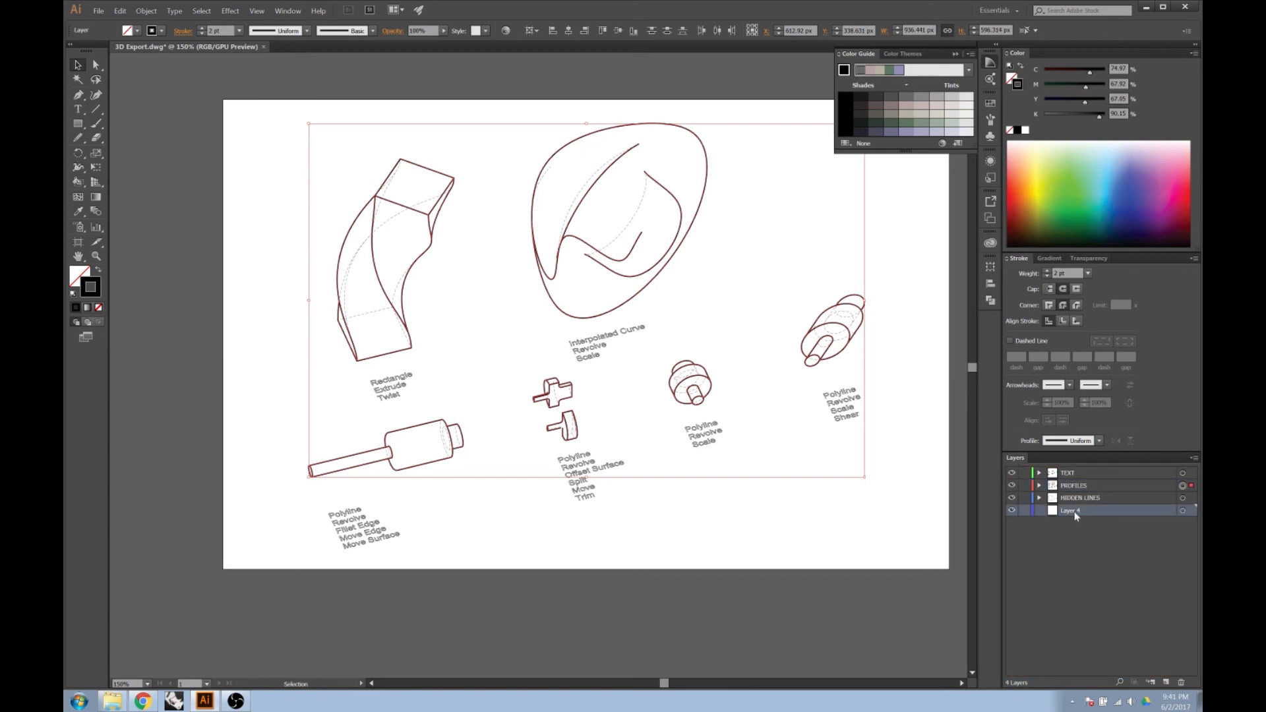
pyautogui.doubleClick(1071, 510)
pyautogui.write('LIVE PAINT')
pyautogui.press('Return')
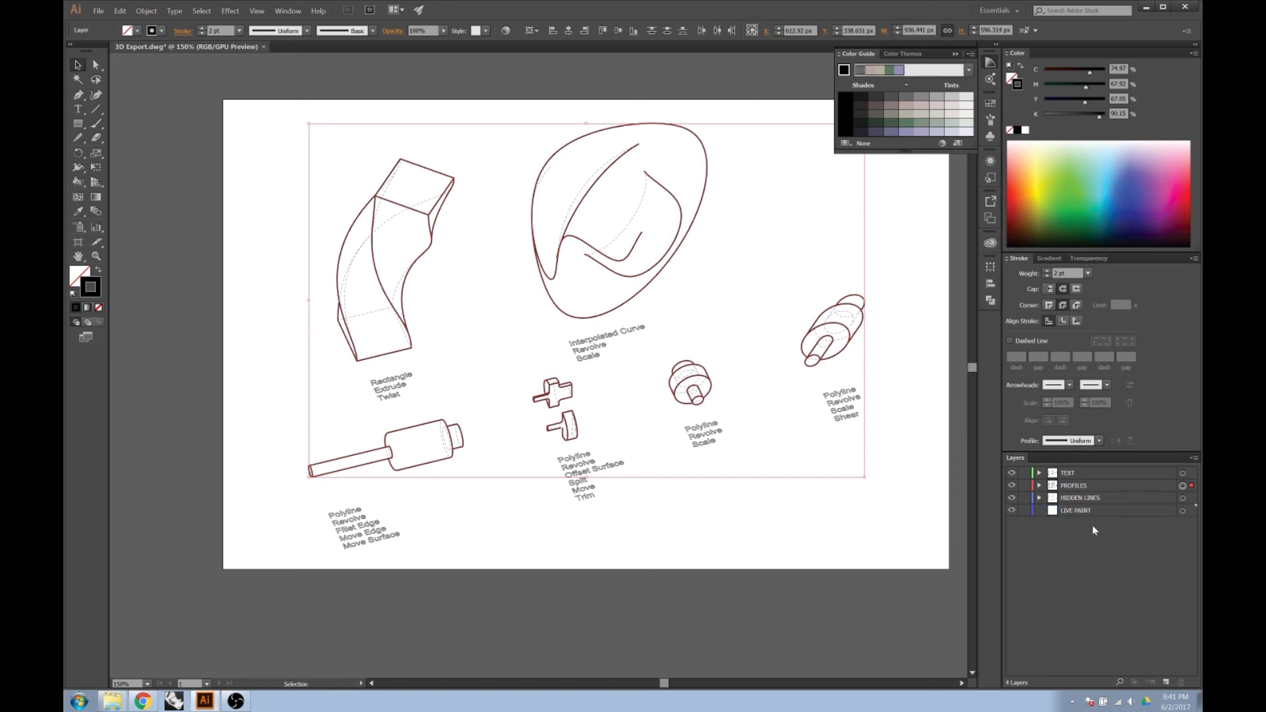
# Copy all artwork on the PROFILES layer and paste it in place onto the LIVE PAINT layer.
pyautogui.click(1084, 513)
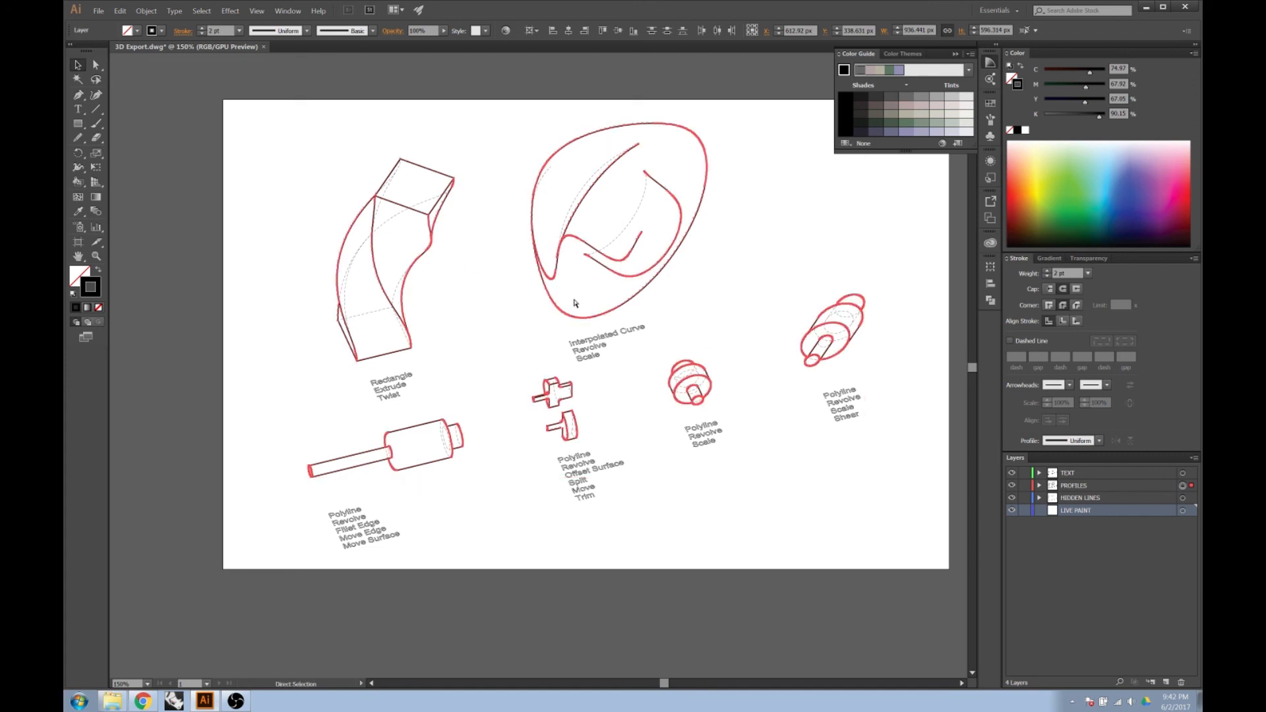
pyautogui.hotkey('ctrl', 'c')
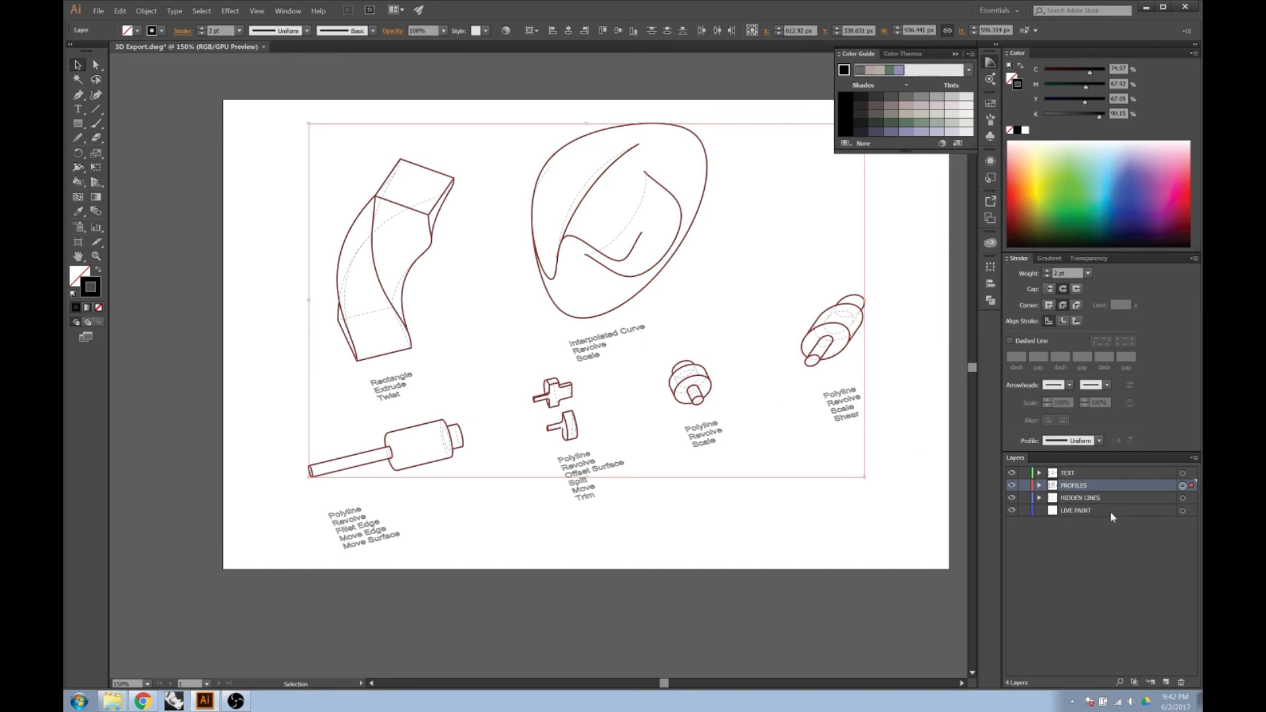
pyautogui.click(1112, 512)
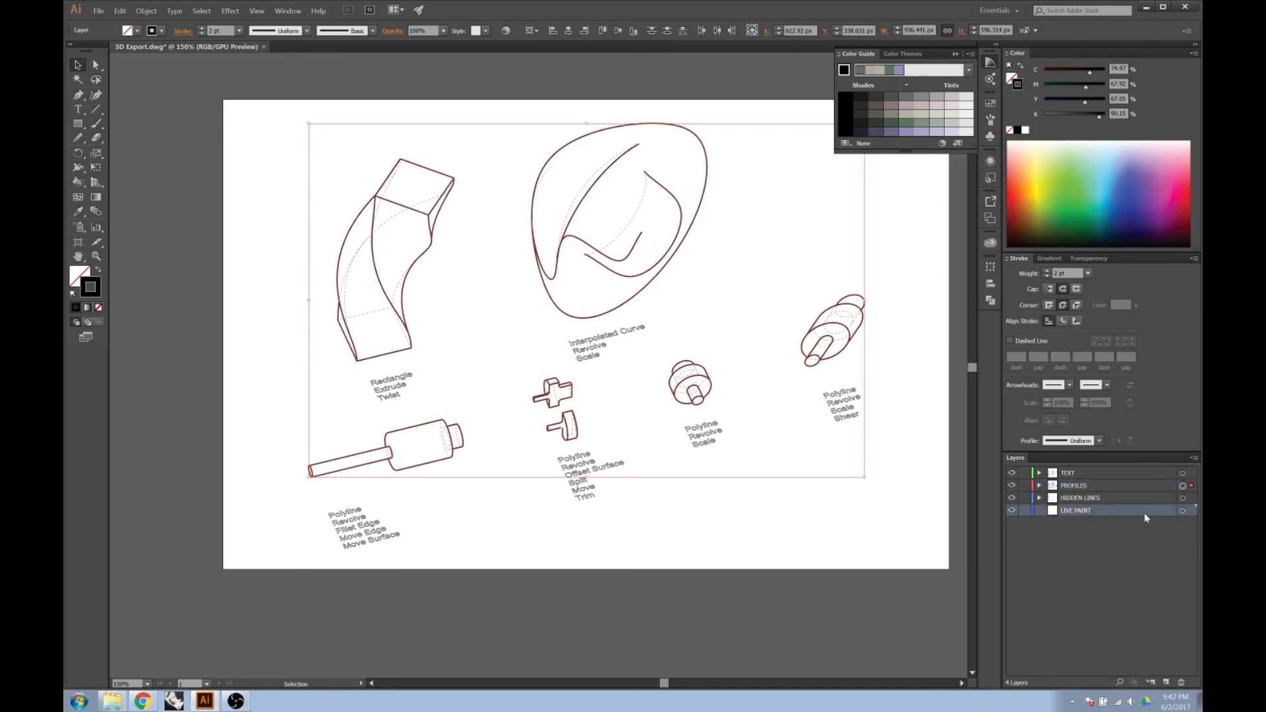
pyautogui.hotkey('shift', 'v')
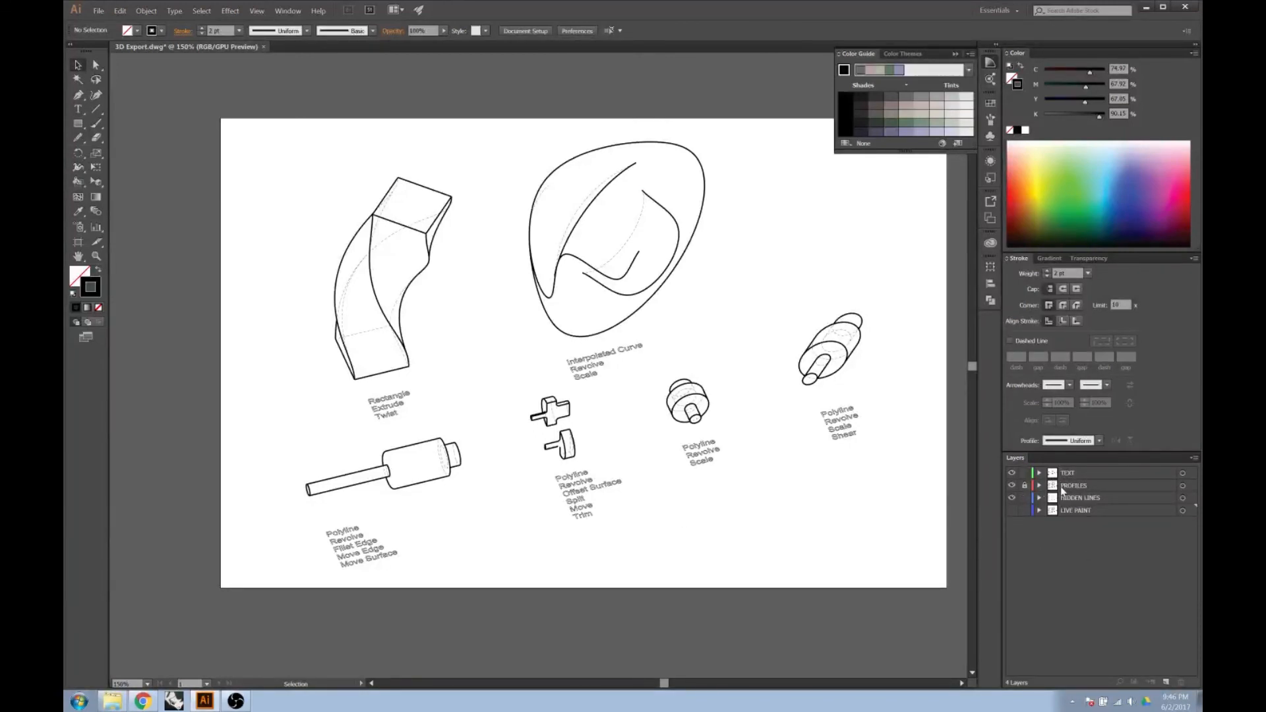
# Hide the PROFILES layer and set the stroke weight of all artwork on the LIVE PAINT layer to 0.
pyautogui.click(1012, 488)
pyautogui.click(1182, 511)
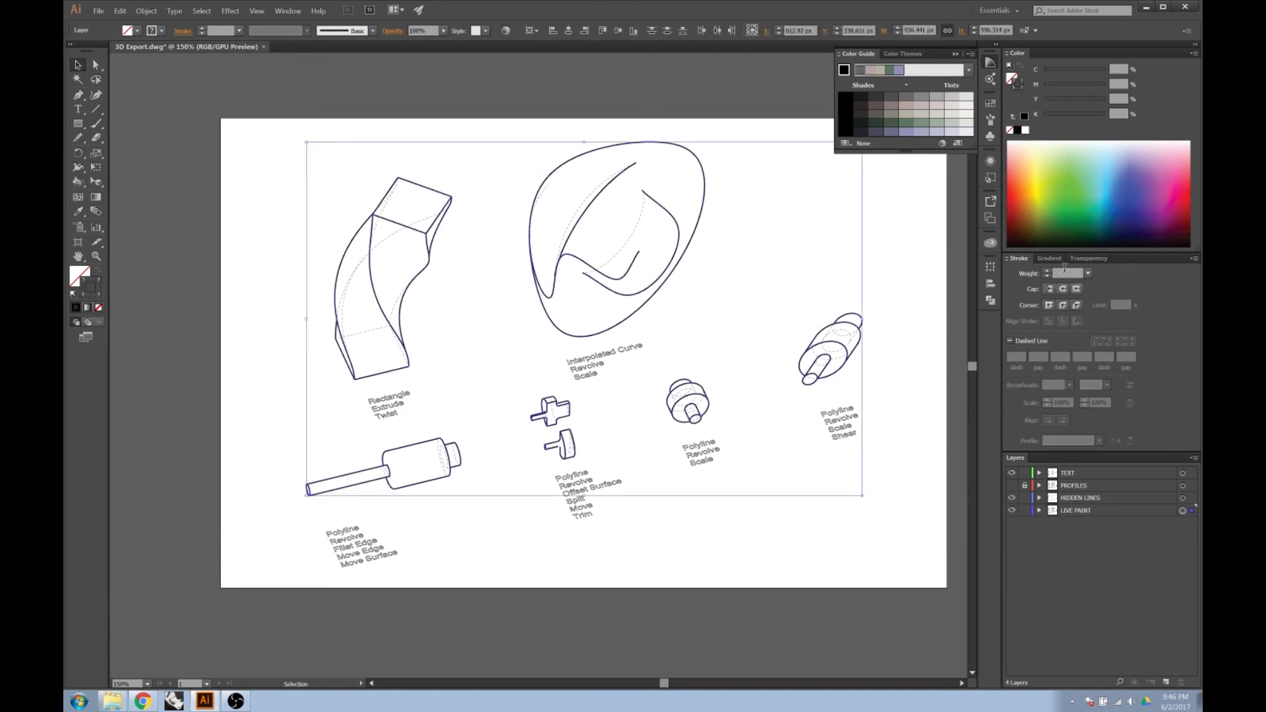
pyautogui.click(1064, 272)
pyautogui.write('0')
pyautogui.press('Return')
pyautogui.click(99, 309)
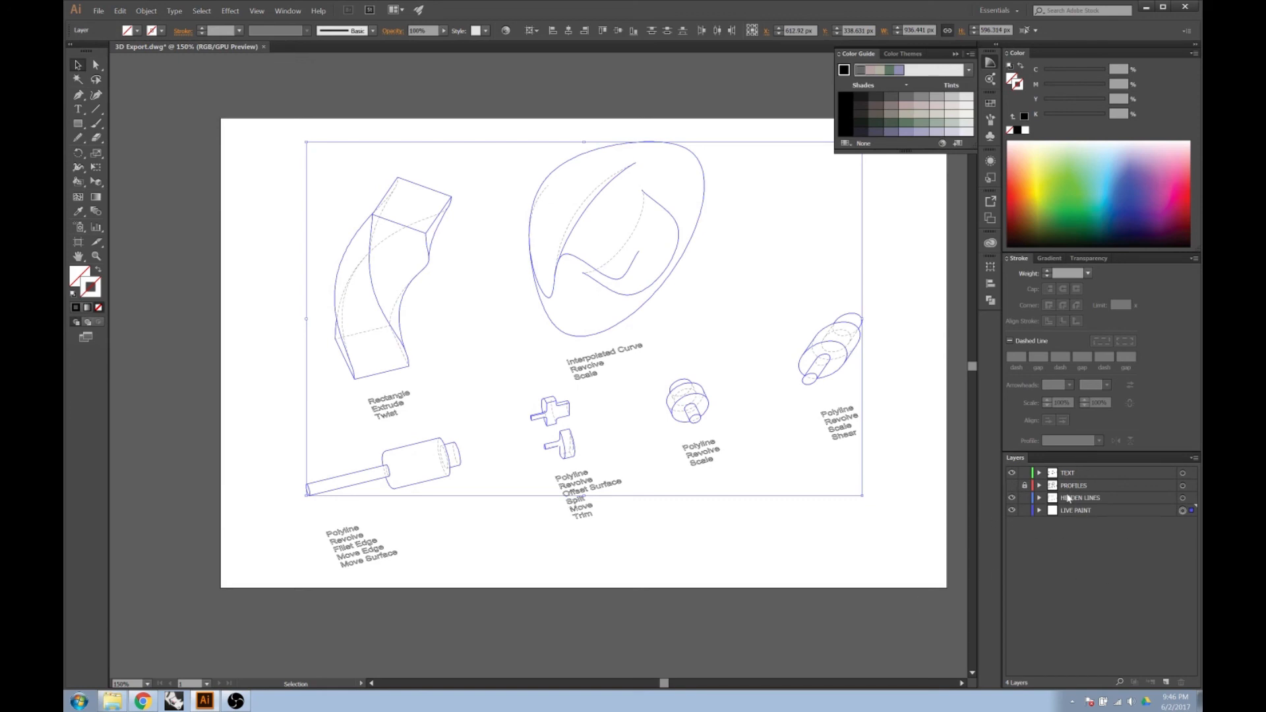
# Convert all artwork on the LIVE PAINT layer into a Live Paint group.
pyautogui.click(1012, 511)
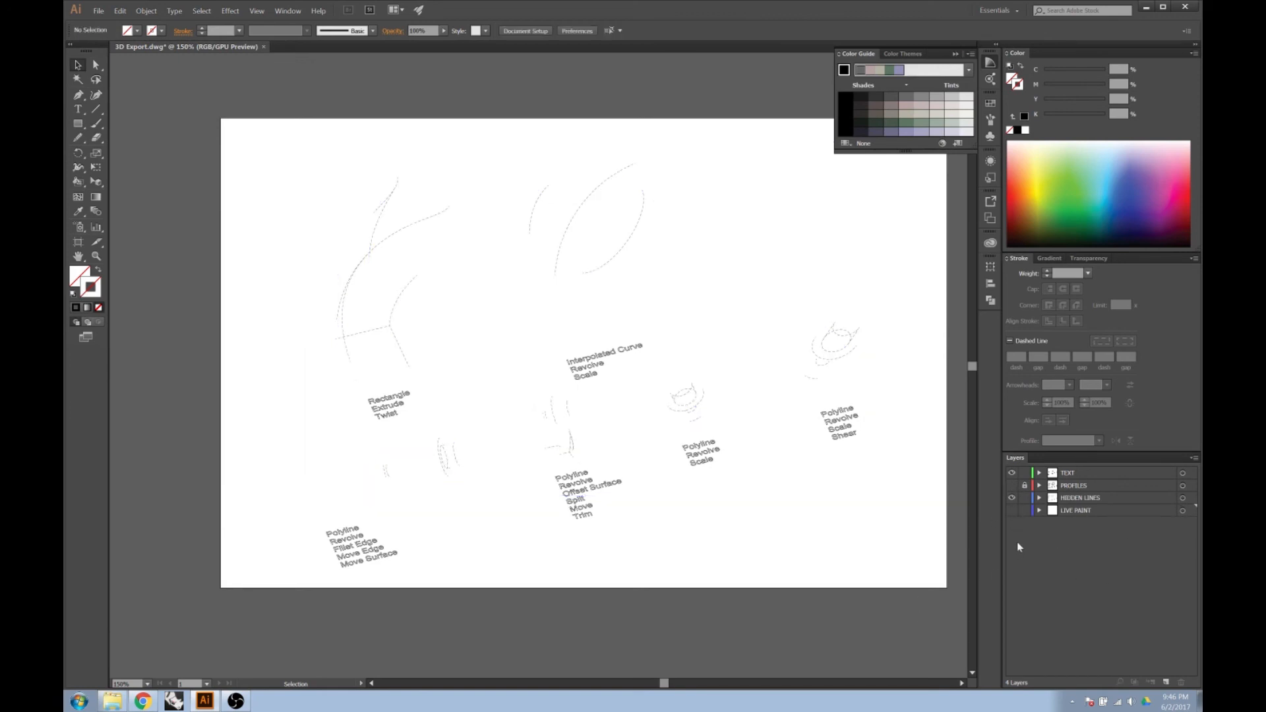
pyautogui.click(1012, 485)
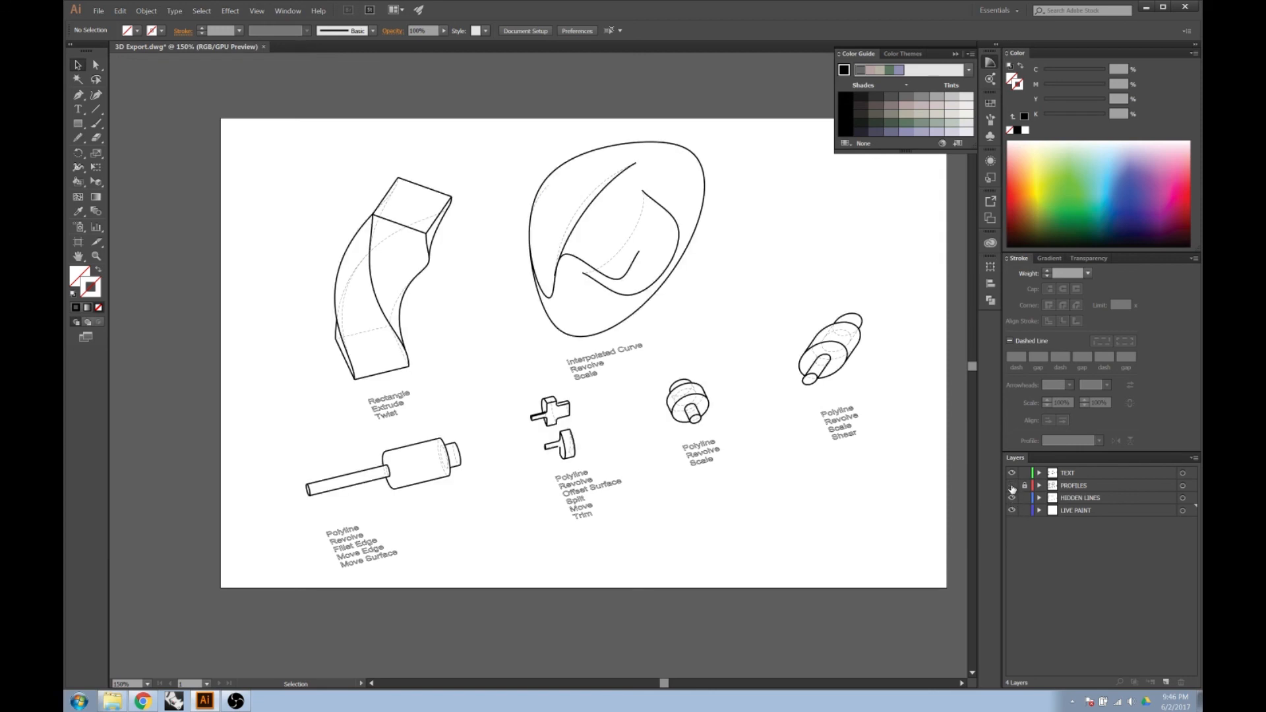
pyautogui.click(1012, 486)
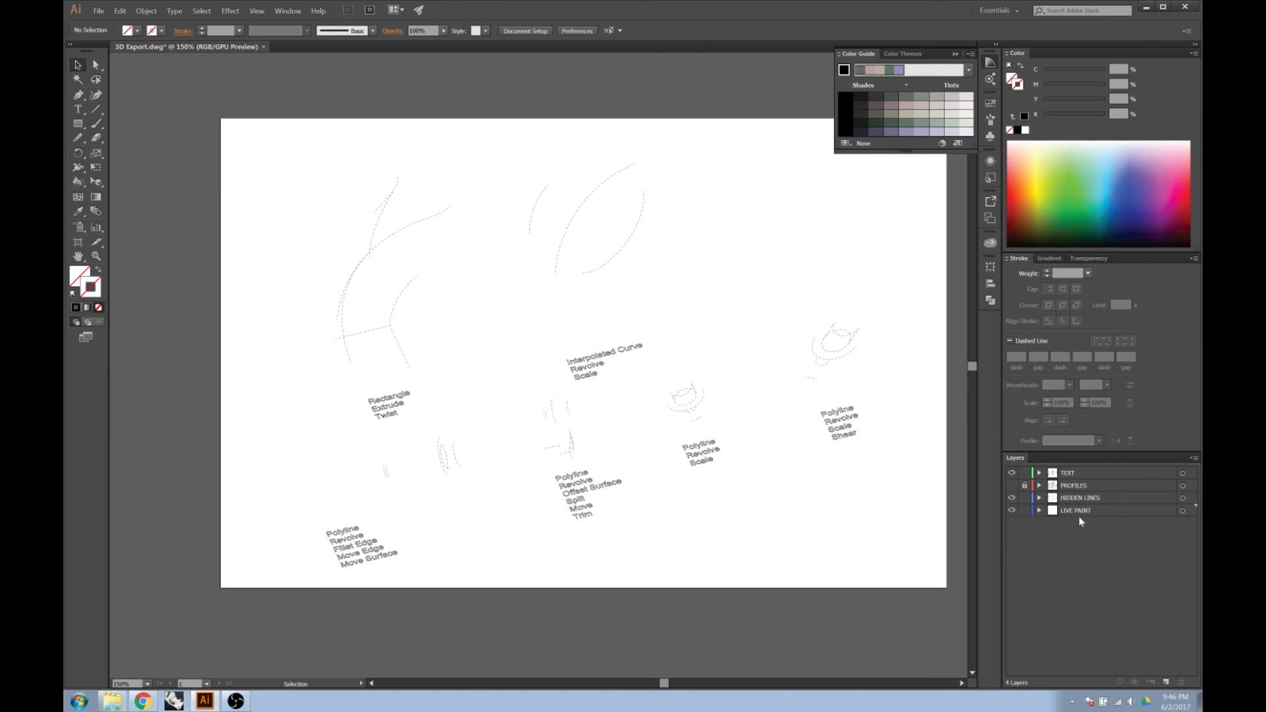
pyautogui.click(1183, 511)
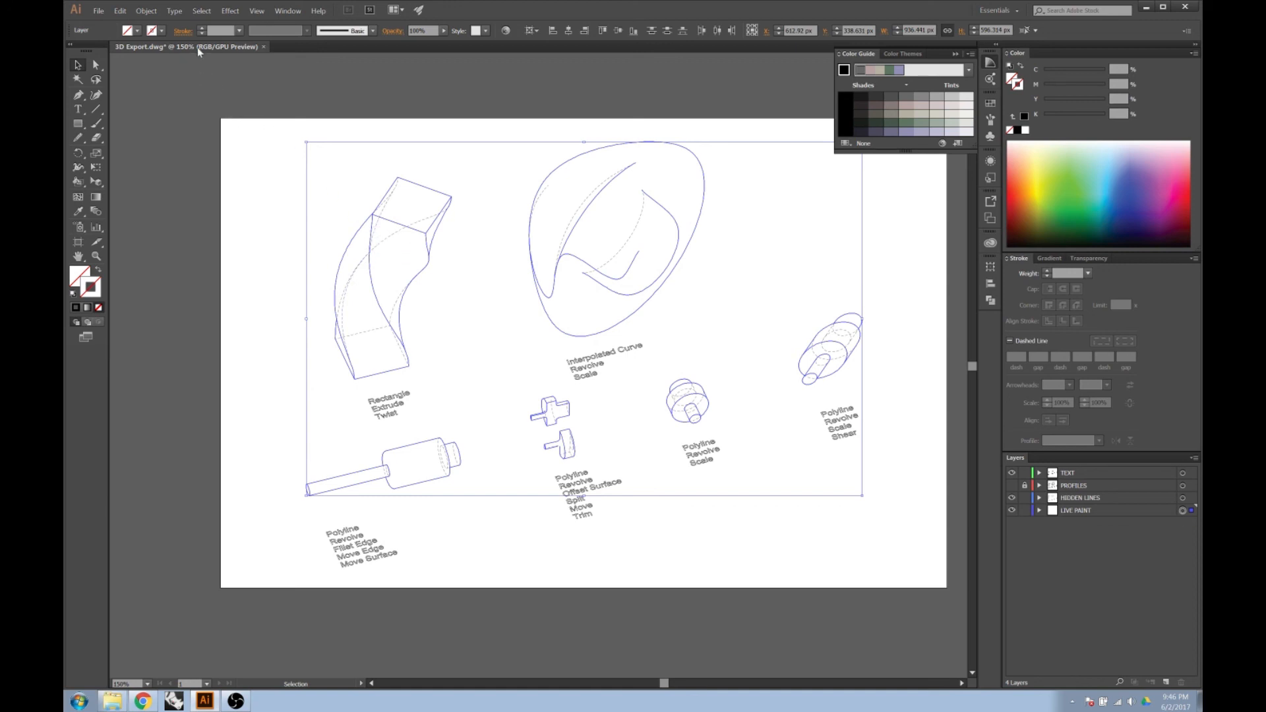
pyautogui.click(157, 14)
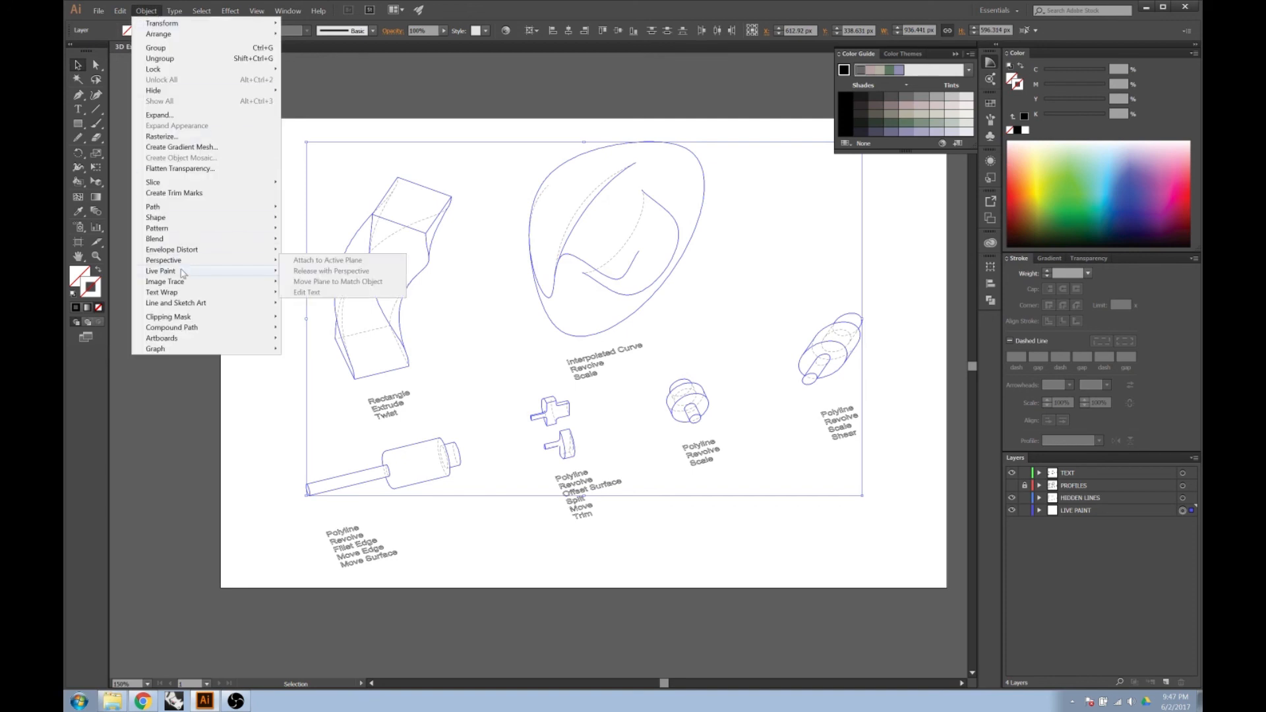
pyautogui.moveTo(182, 273)
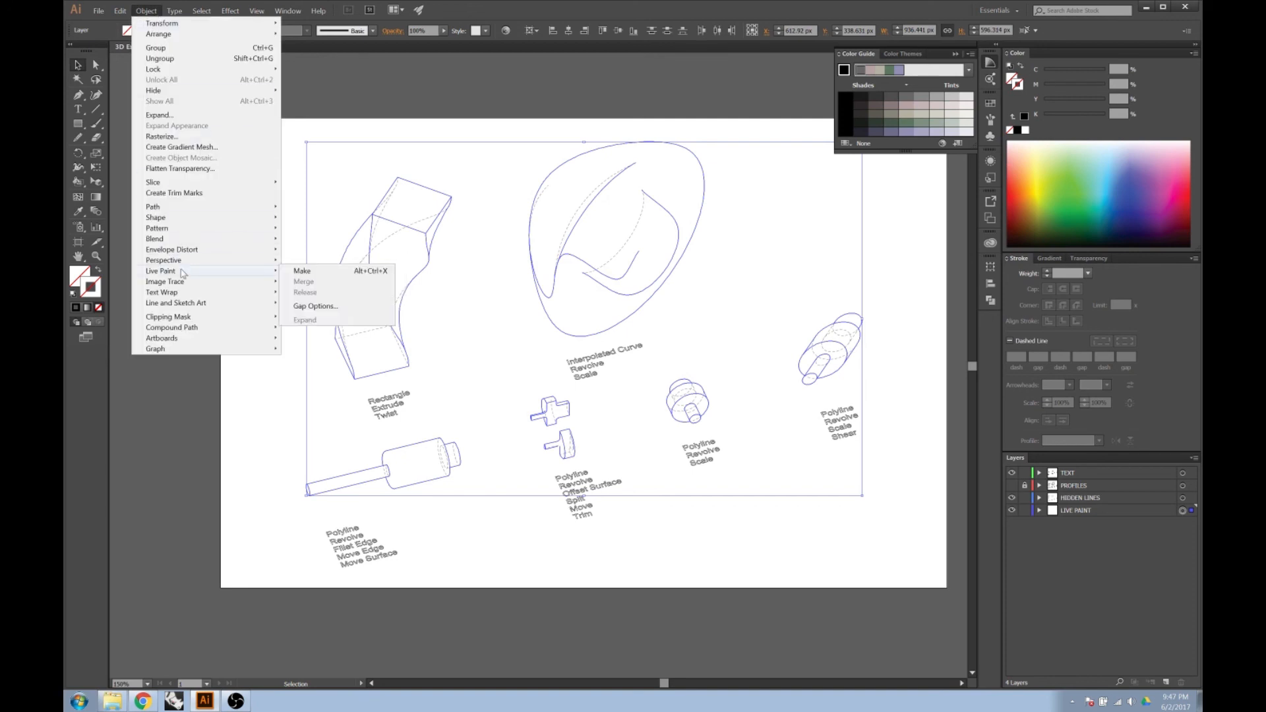
pyautogui.click(331, 275)
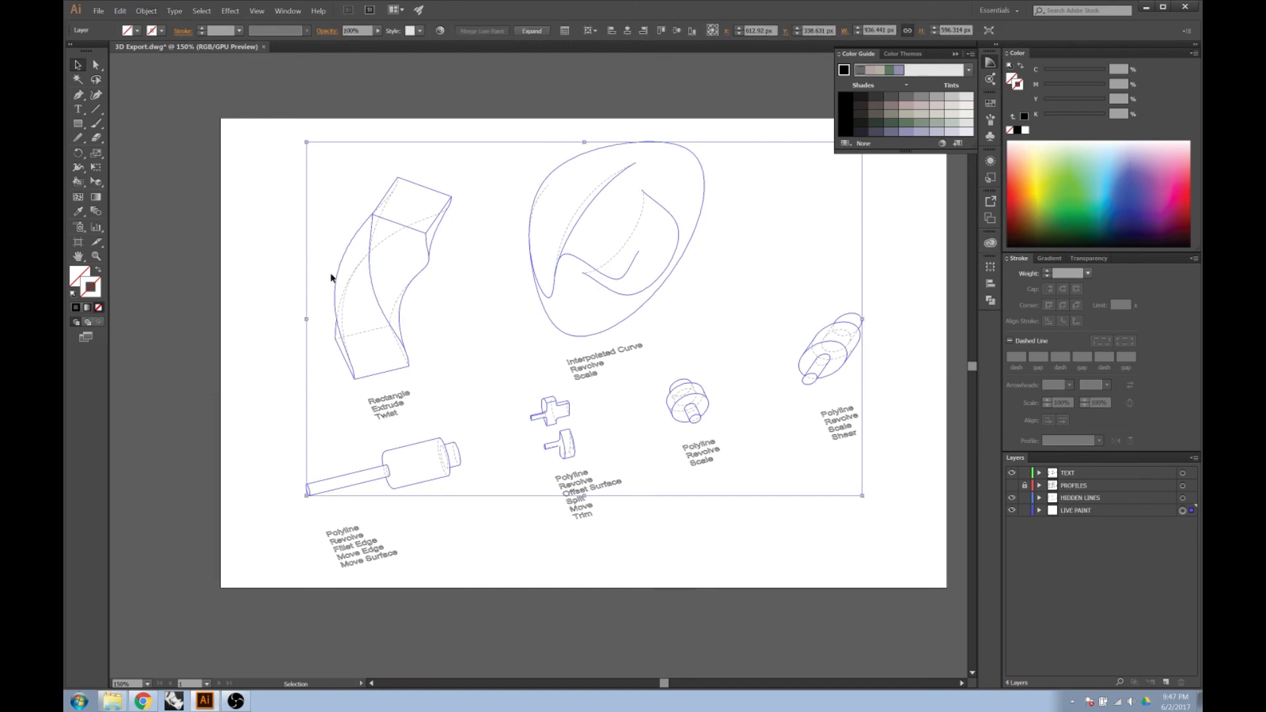
# Make the PROFILES layer visible again and clear the selection.
pyautogui.click(546, 560)
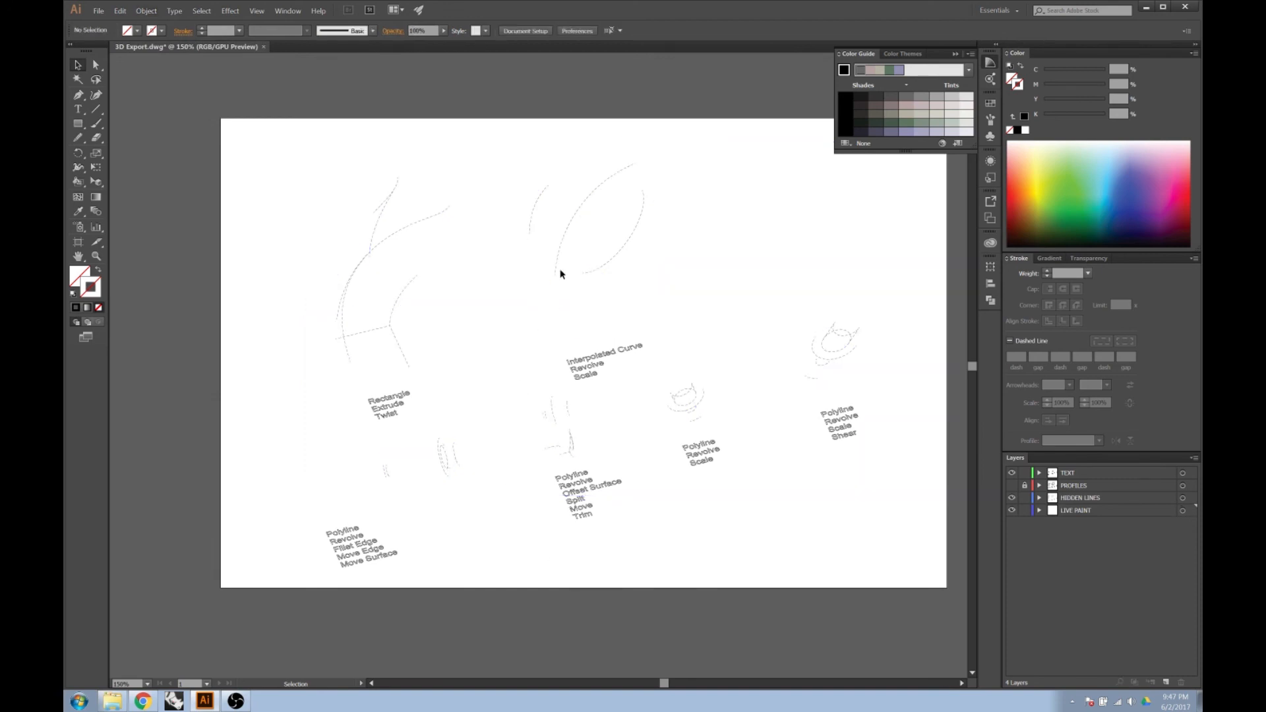
pyautogui.click(544, 298)
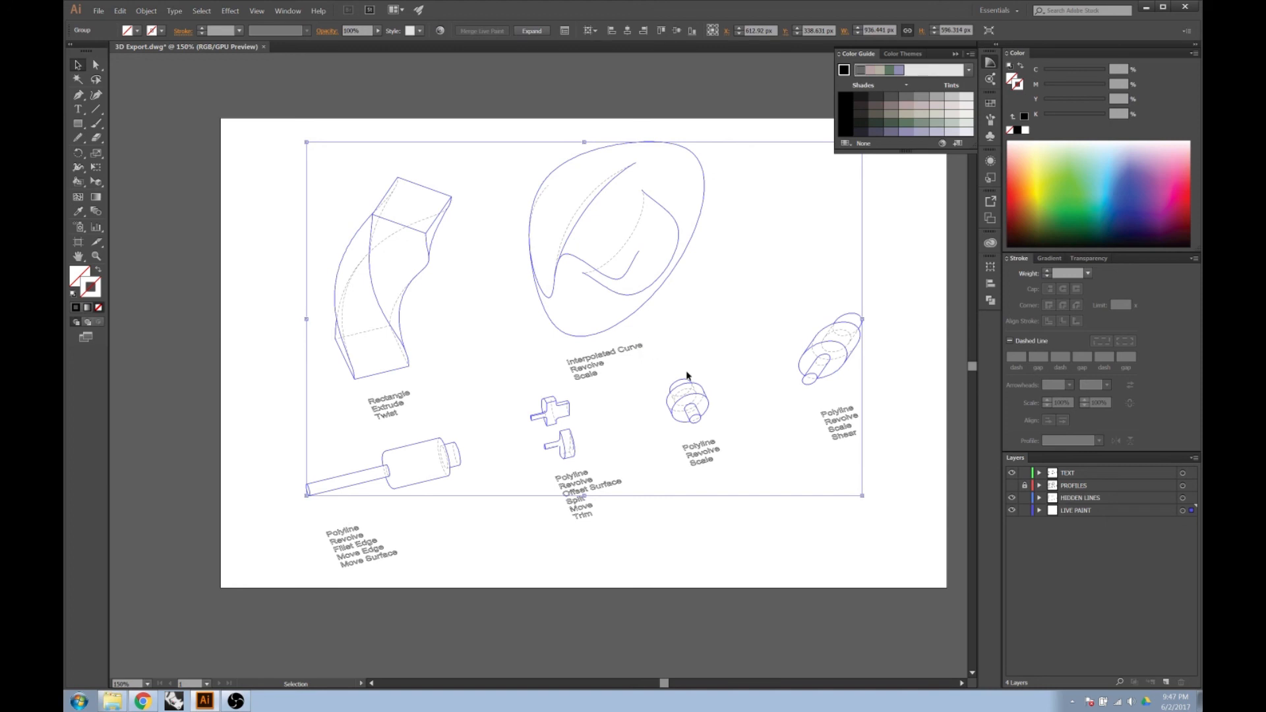
pyautogui.click(1011, 496)
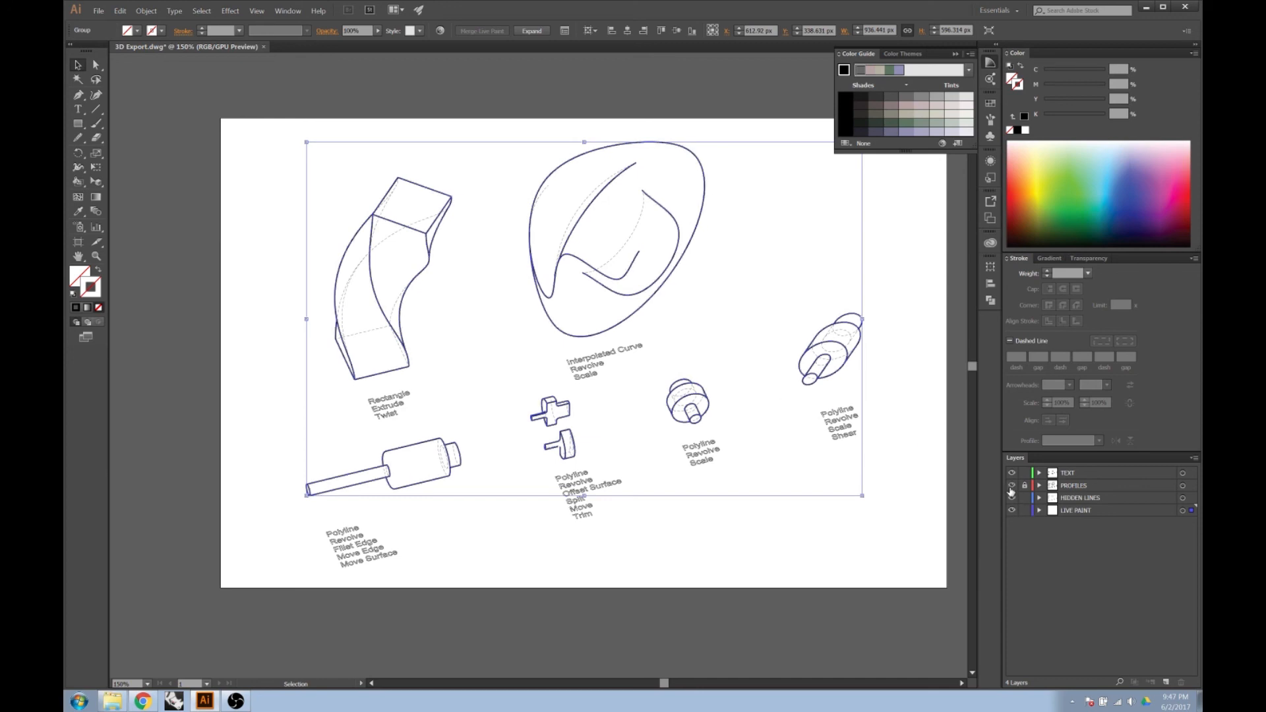
pyautogui.click(881, 531)
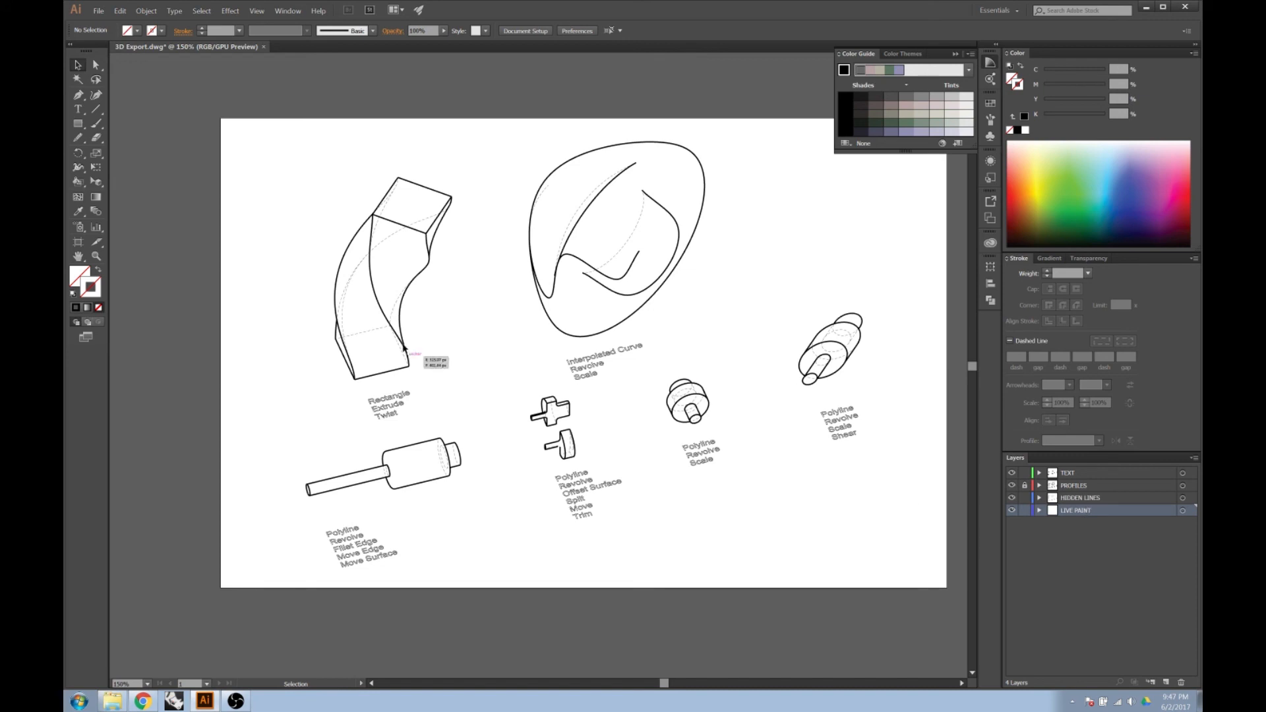
# Activate the Live Paint Bucket and set the fill to mint green 89E5C6 (RGB 137, 229, 198).
pyautogui.click(80, 271)
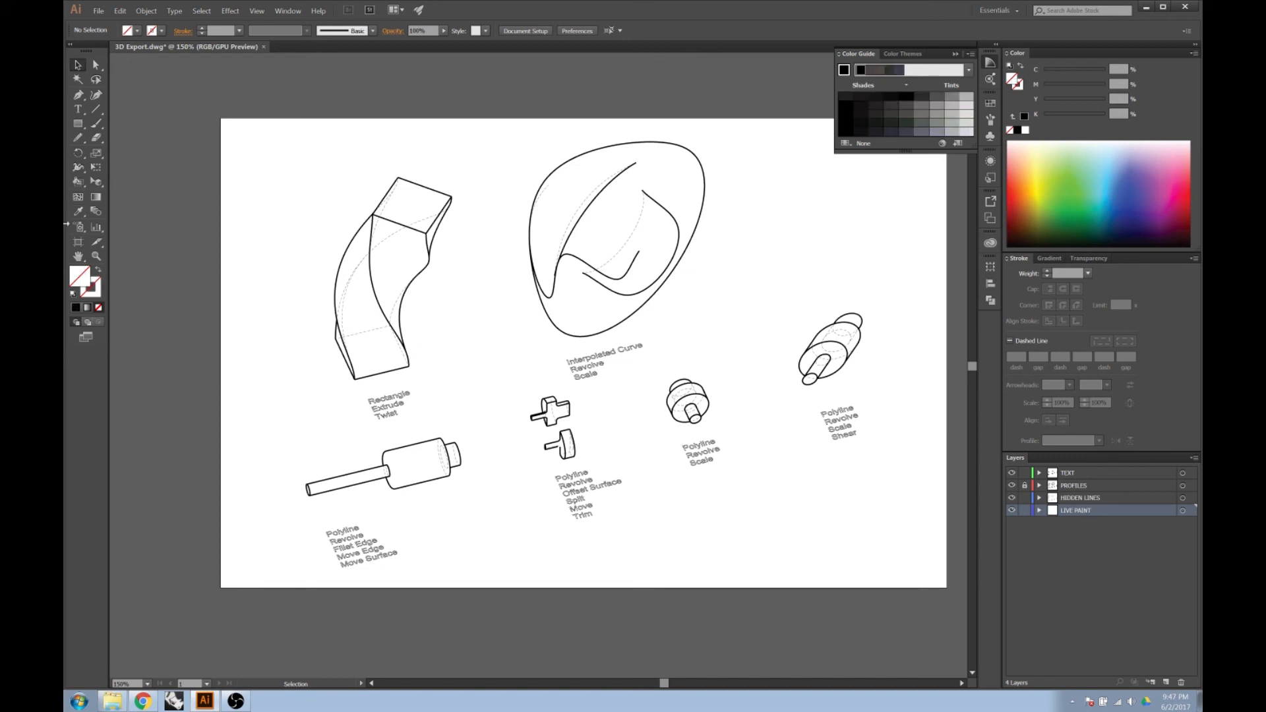
pyautogui.click(82, 182)
pyautogui.keyDown('alt'); pyautogui.scroll(3, 328, 483); pyautogui.keyUp('alt')
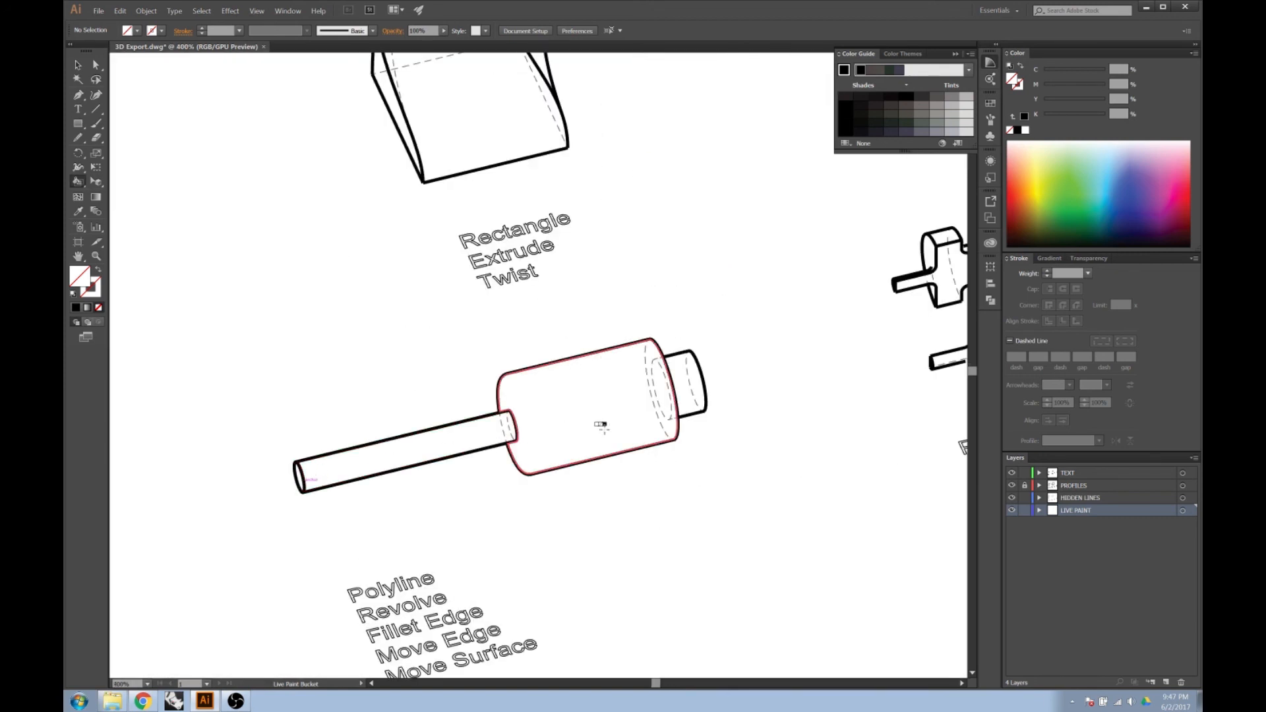
pyautogui.keyDown('alt'); pyautogui.scroll(-4, 519, 430); pyautogui.keyUp('alt')
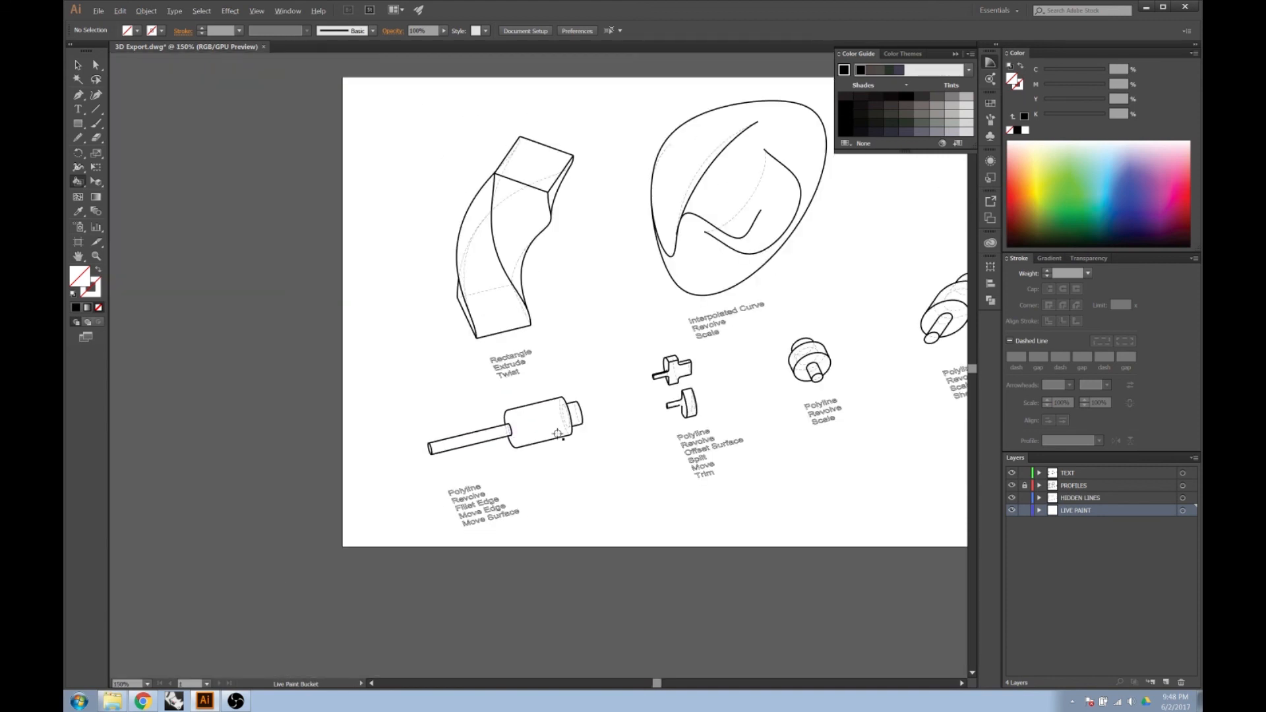
pyautogui.keyDown('alt'); pyautogui.scroll(1, 536, 344); pyautogui.keyUp('alt')
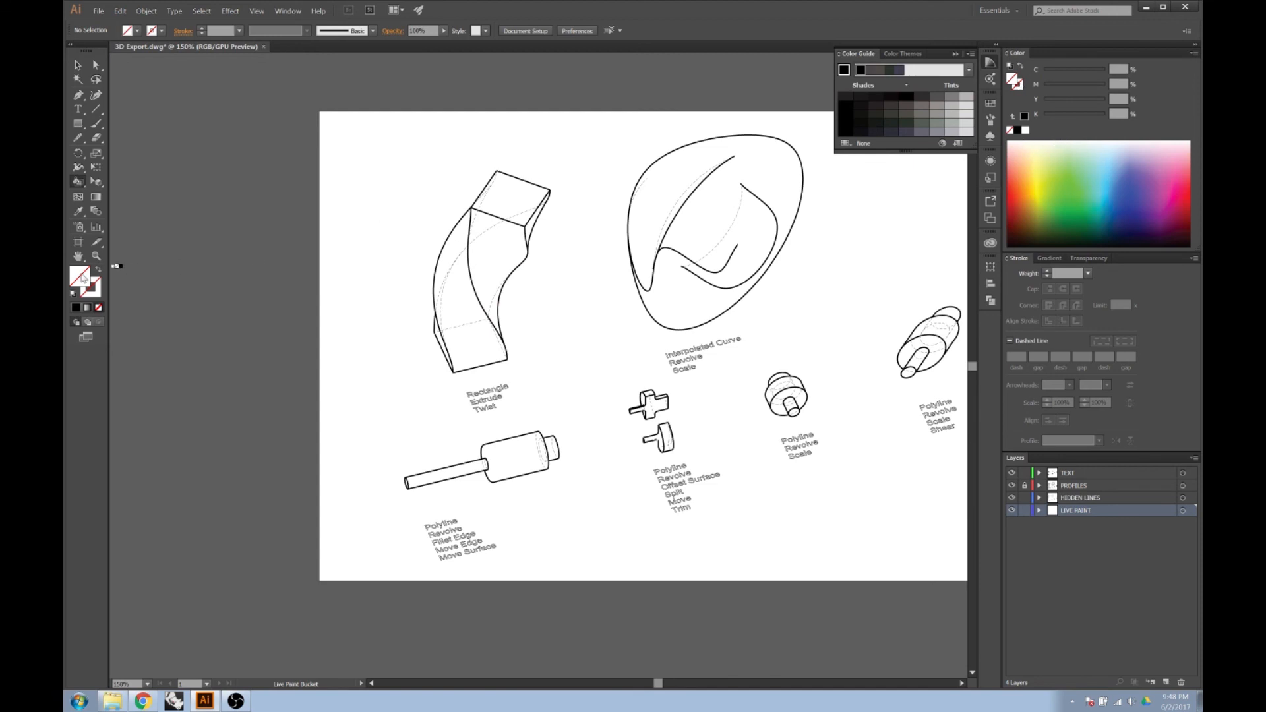
pyautogui.doubleClick(81, 277)
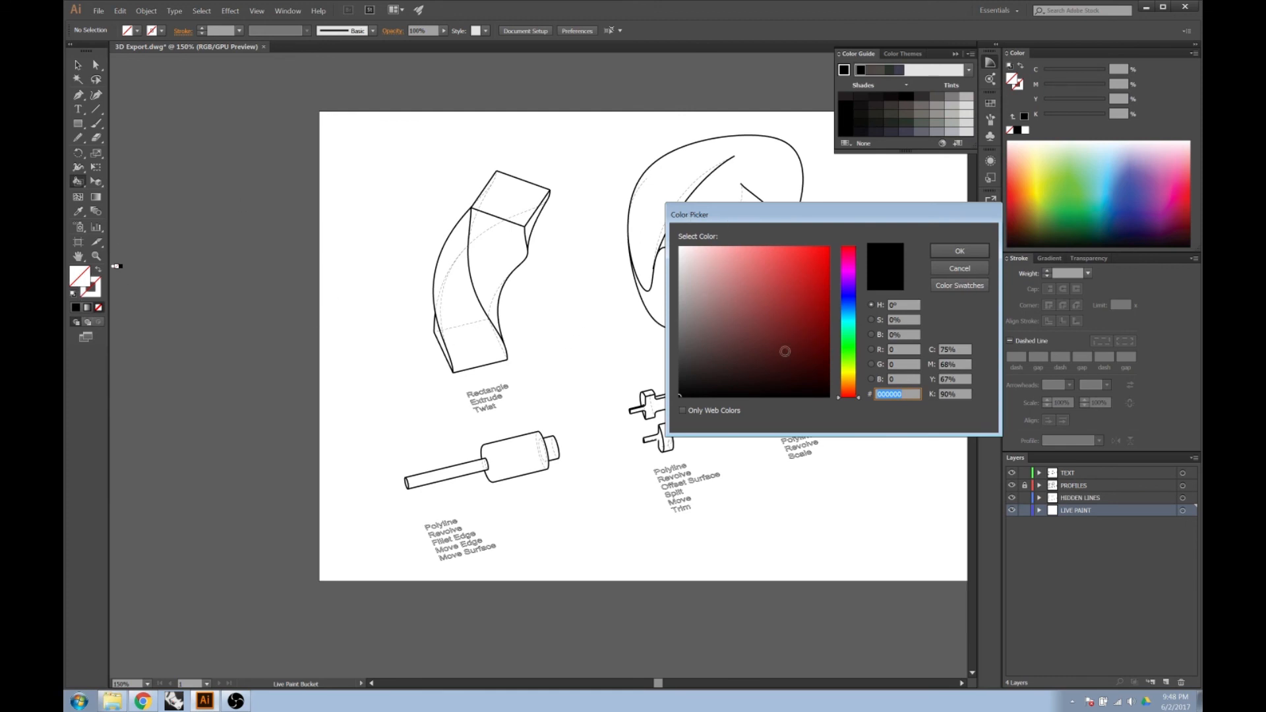
pyautogui.moveTo(859, 400); pyautogui.dragTo(858, 330)
pyautogui.moveTo(731, 280); pyautogui.dragTo(739, 259)
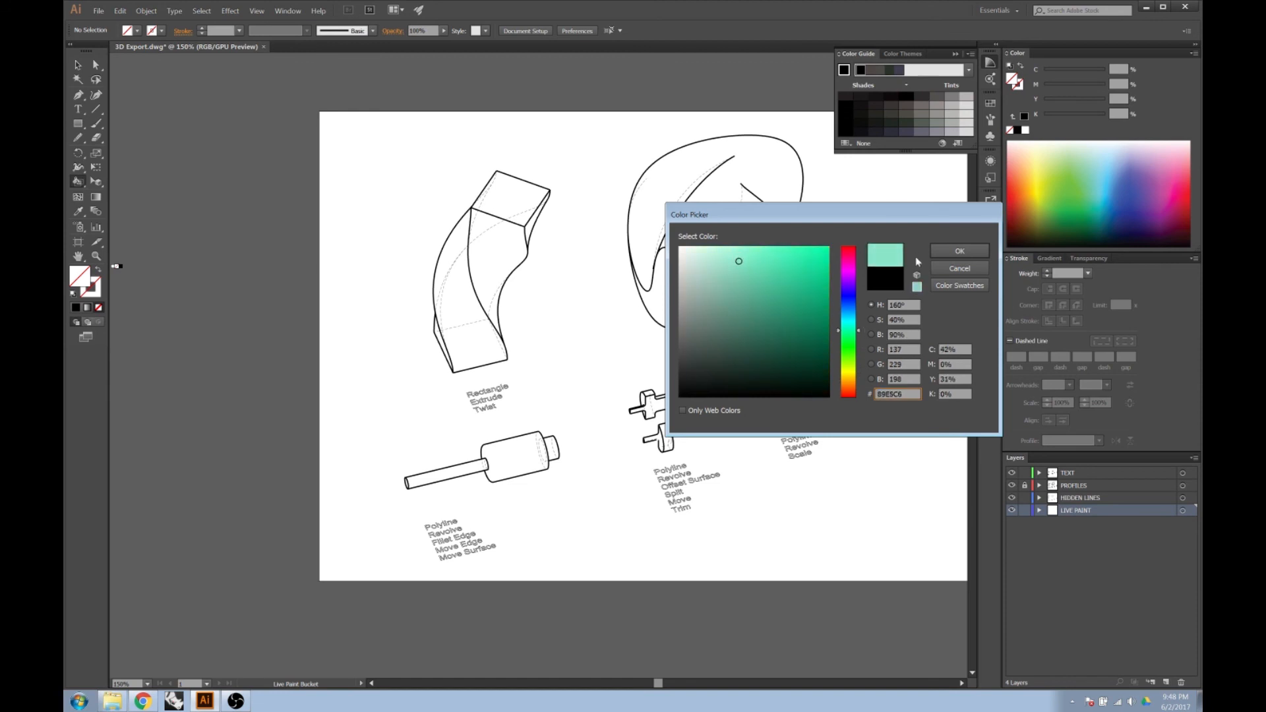
pyautogui.click(949, 256)
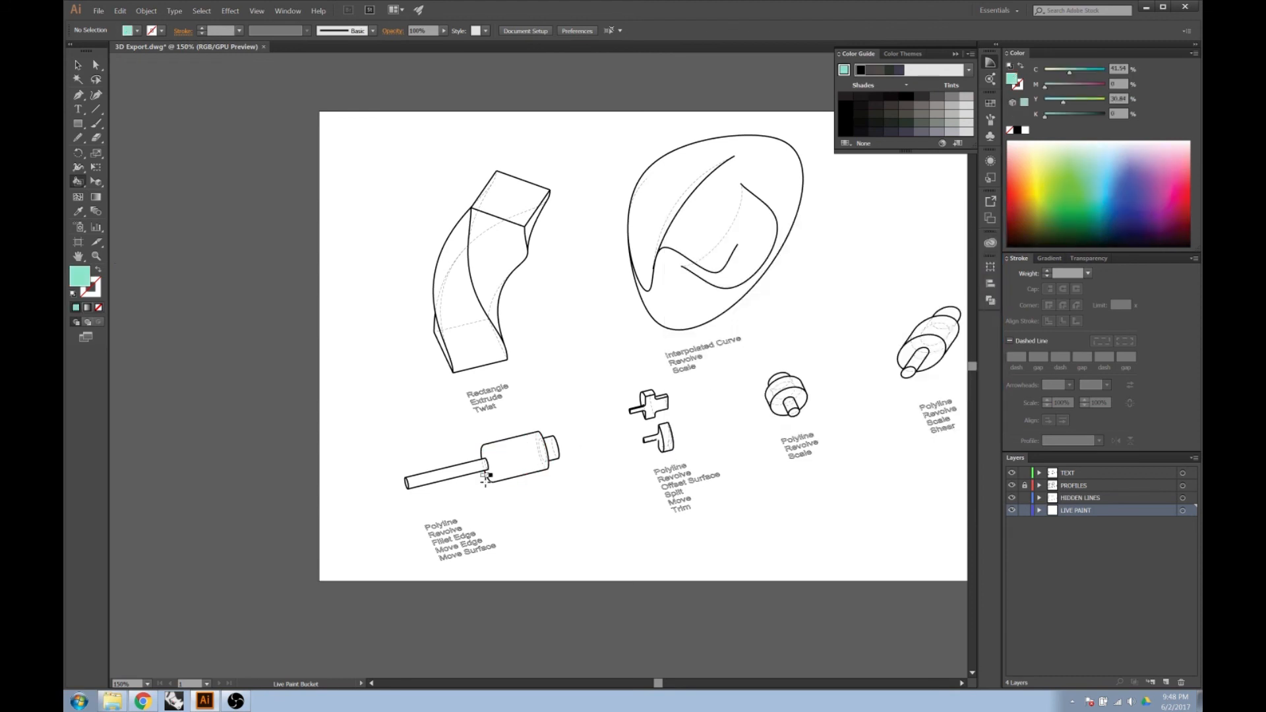
# Fill the large curved face and the narrow upper side face of the twisted rectangle extrusion with the mint green using Live Paint Bucket.
pyautogui.click(77, 184)
pyautogui.click(474, 351)
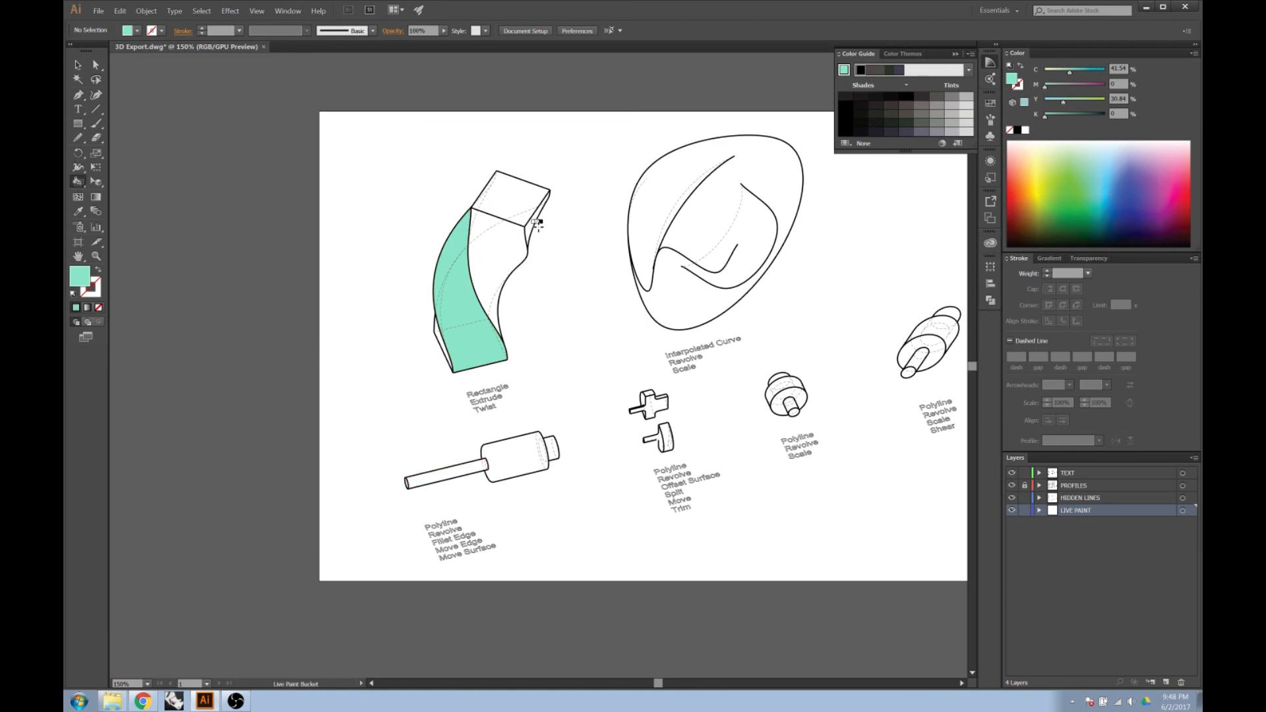
pyautogui.click(529, 226)
pyautogui.scroll(1, 734, 446)
pyautogui.scroll(-1, 492, 389)
pyautogui.scroll(1, 861, 326)
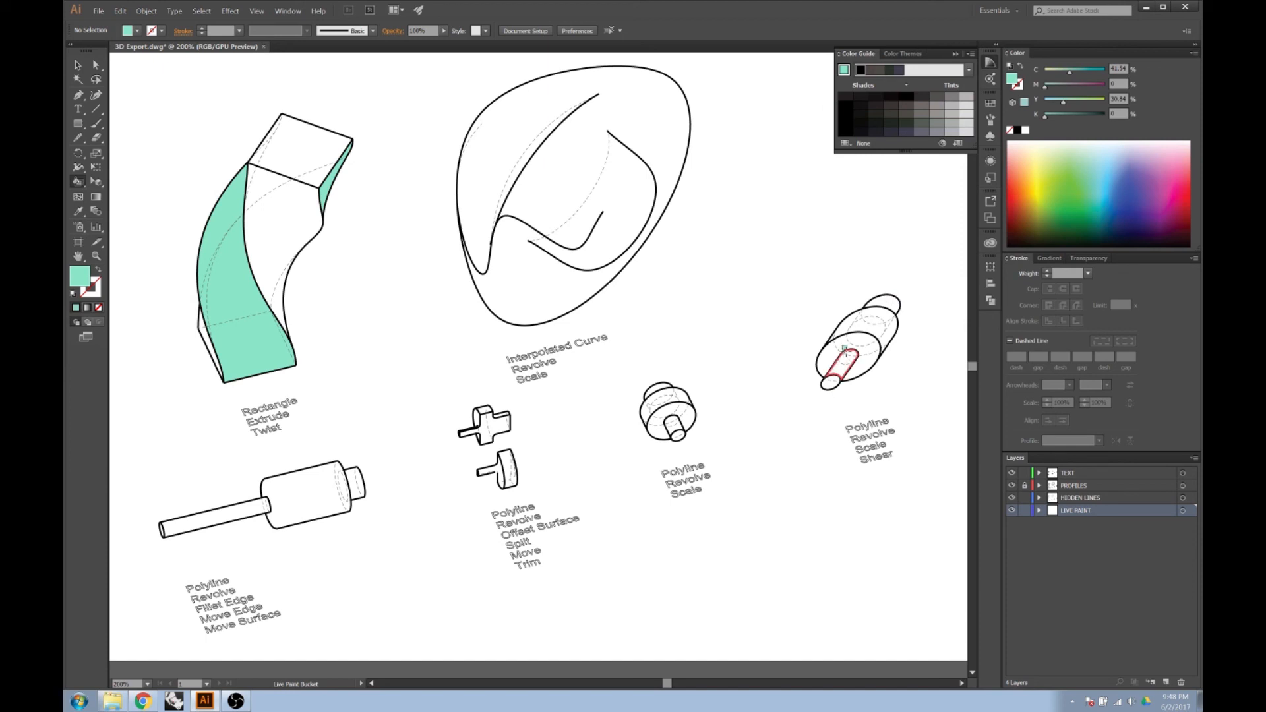
# Fill the front faces of the sheared and scaled revolves, the split pieces' curved rims and the long rod's end with mint green.
pyautogui.click(852, 371)
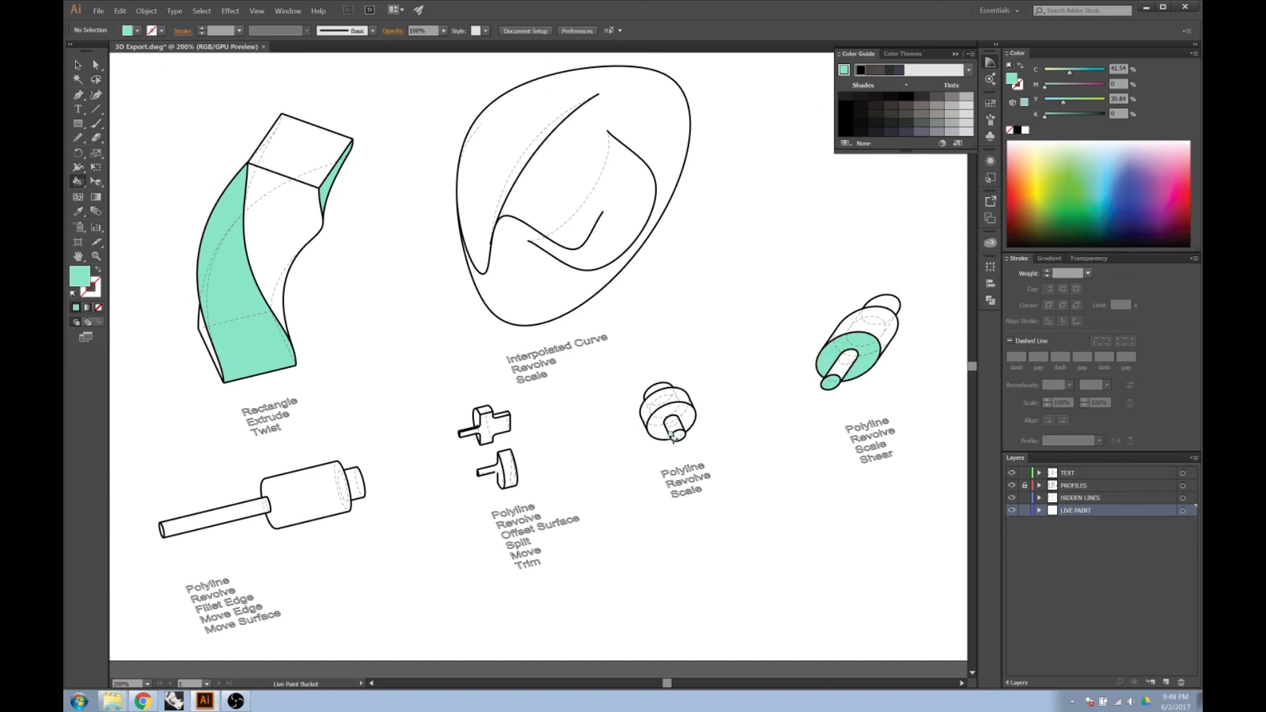
pyautogui.click(676, 432)
pyautogui.click(652, 432)
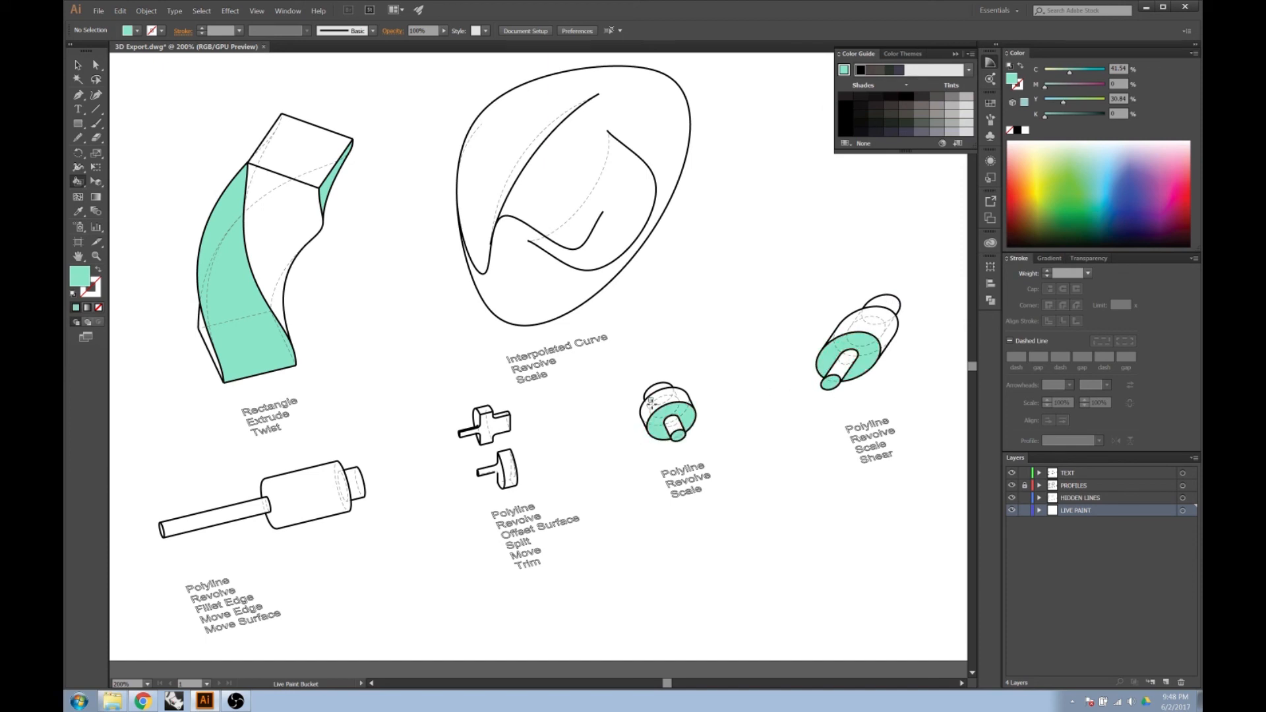
pyautogui.click(508, 468)
pyautogui.click(484, 408)
pyautogui.click(161, 530)
# Set the current mint green as the base colour of the Color Guide harmony.
pyautogui.scroll(-1, 755, 417)
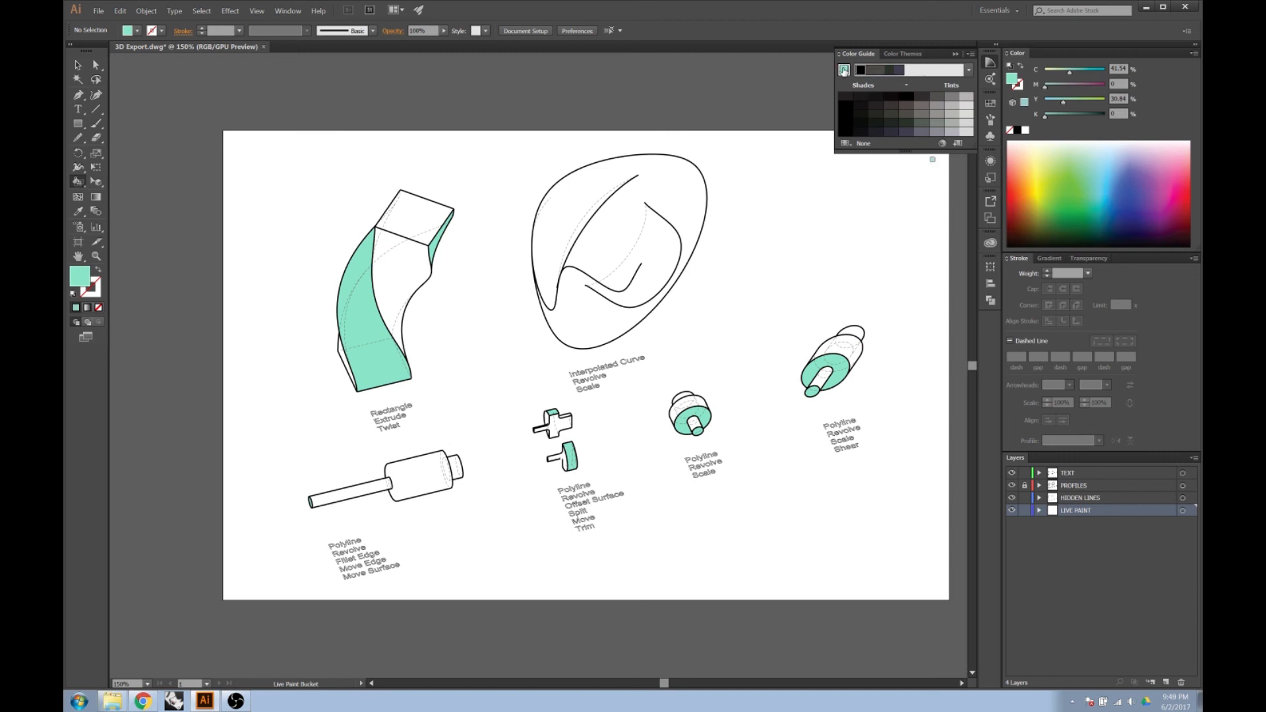
pyautogui.click(843, 70)
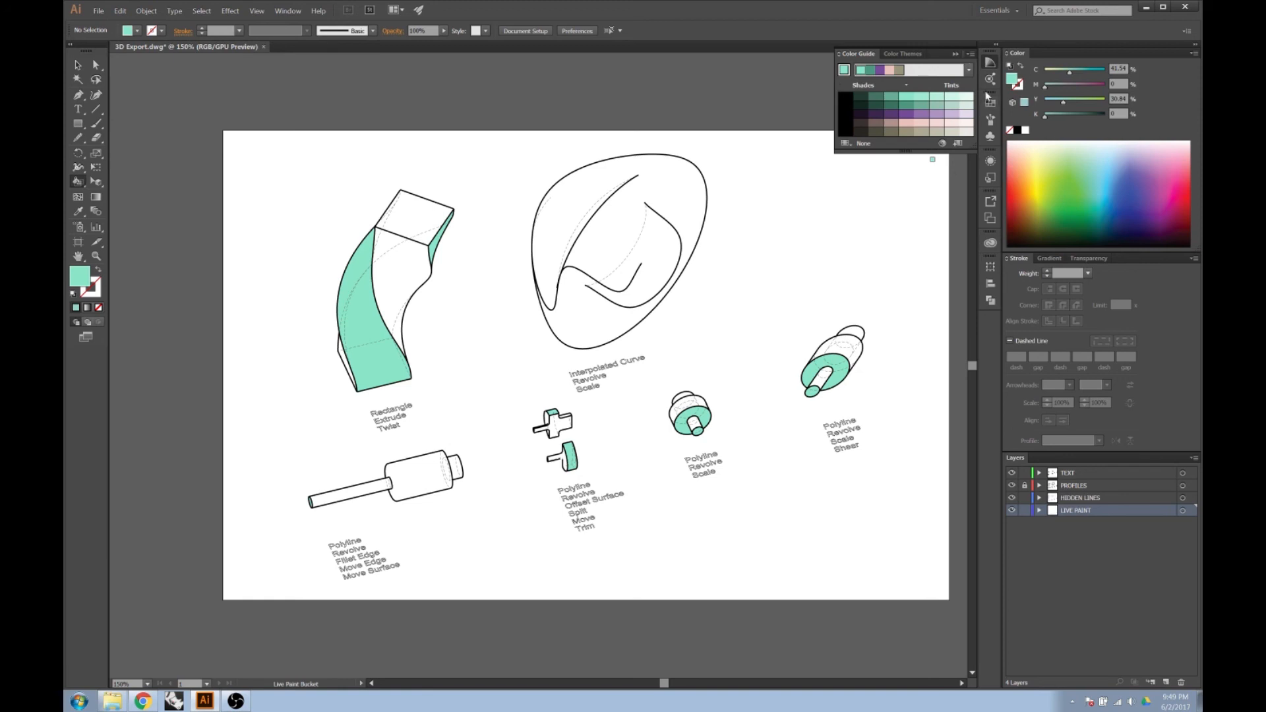
pyautogui.click(988, 103)
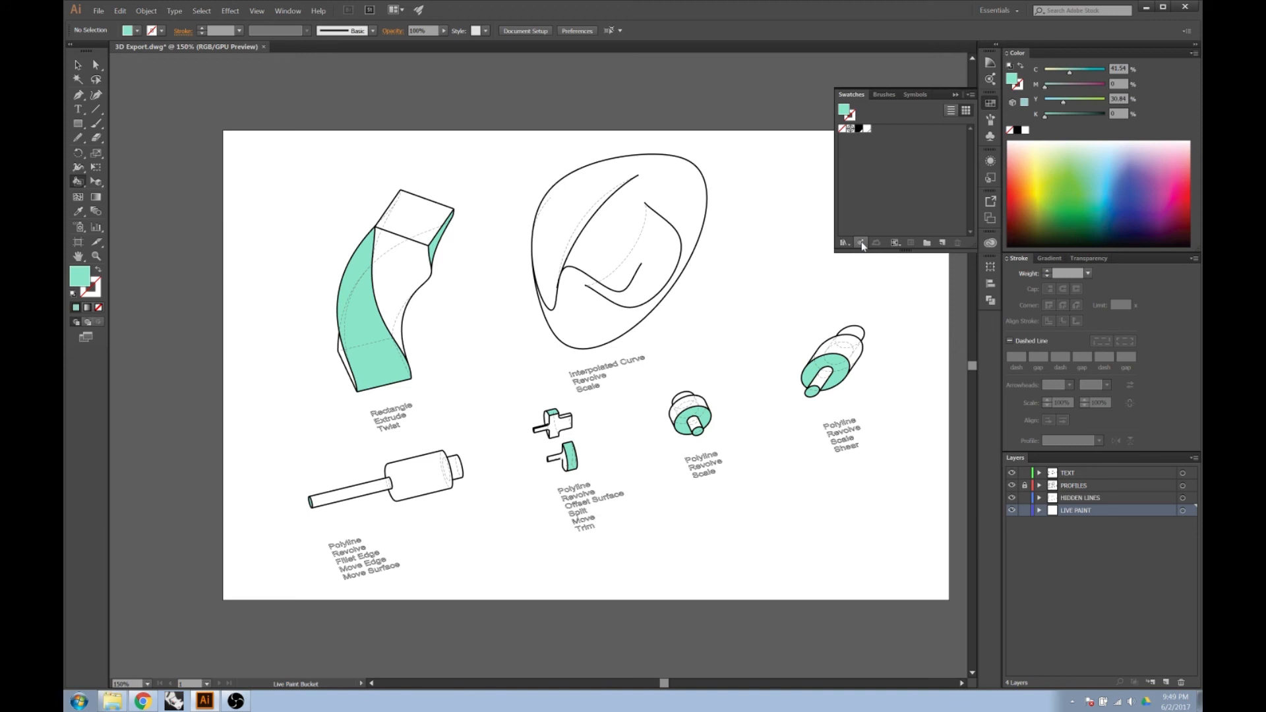
pyautogui.click(861, 243)
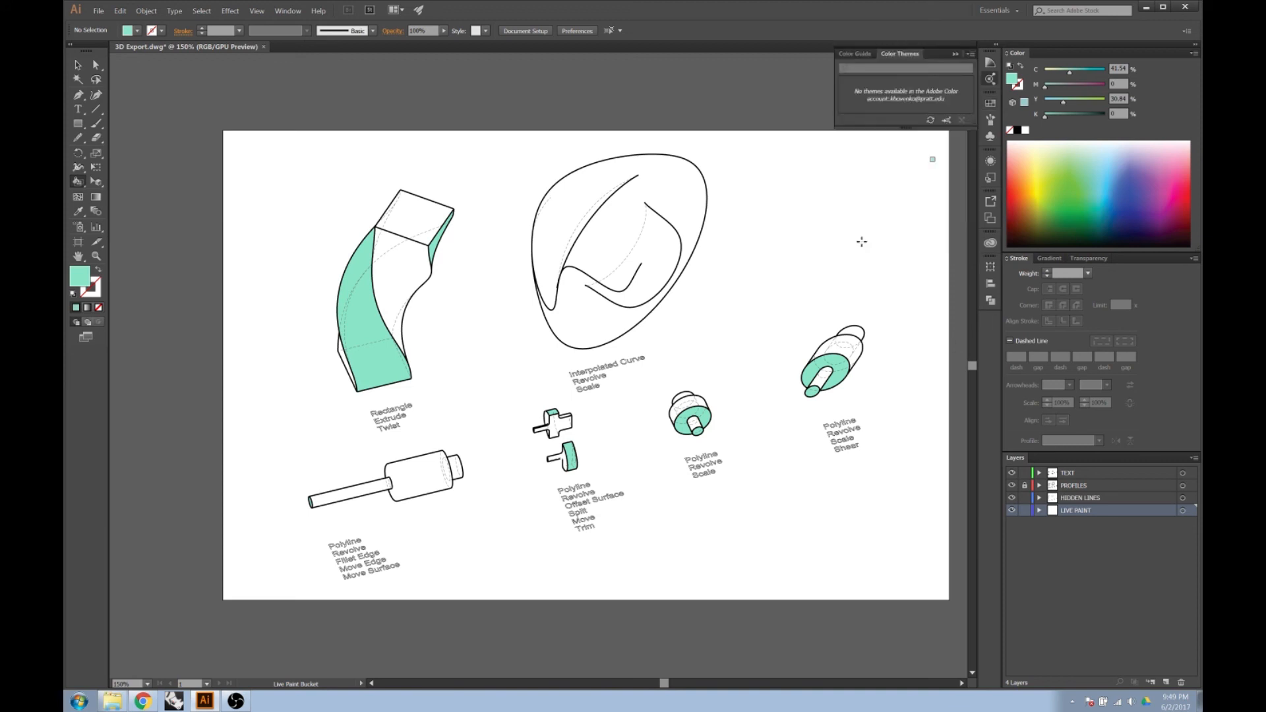
pyautogui.click(865, 58)
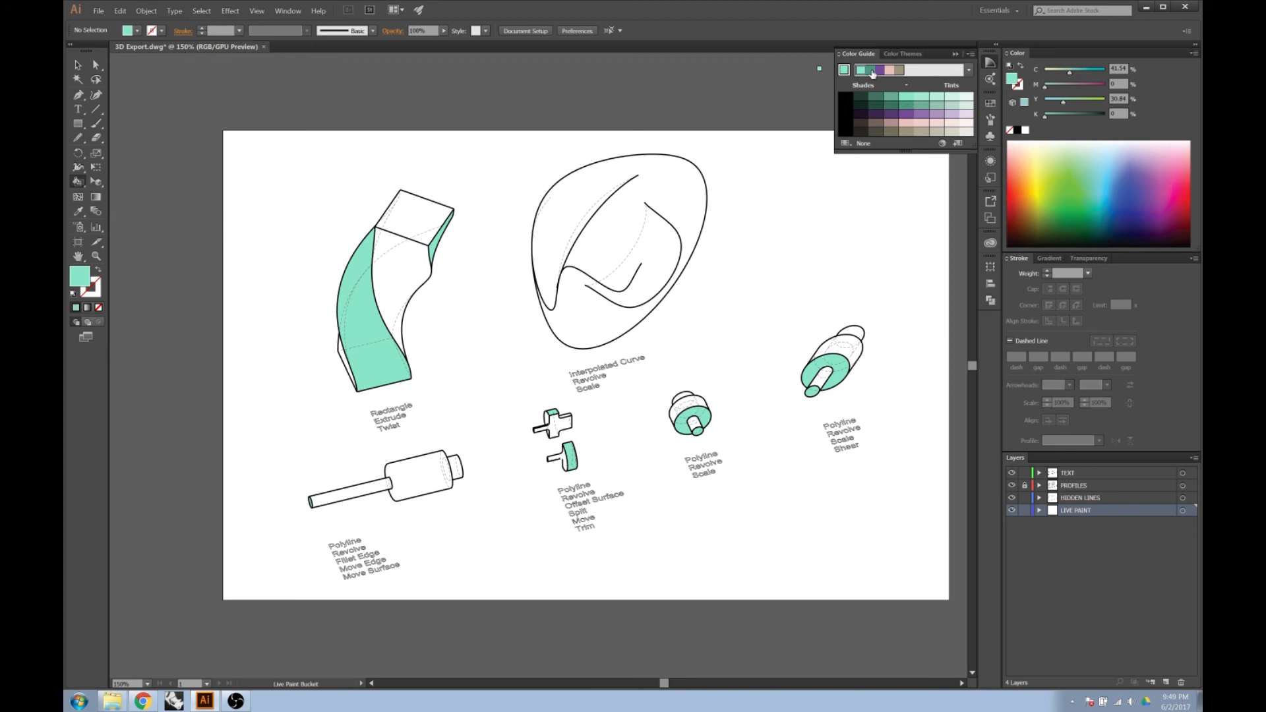
# Choose the harmony's darker green and fill the twisted extrusion's remaining side faces and the upper split piece's cross-shaped cut face.
pyautogui.click(873, 71)
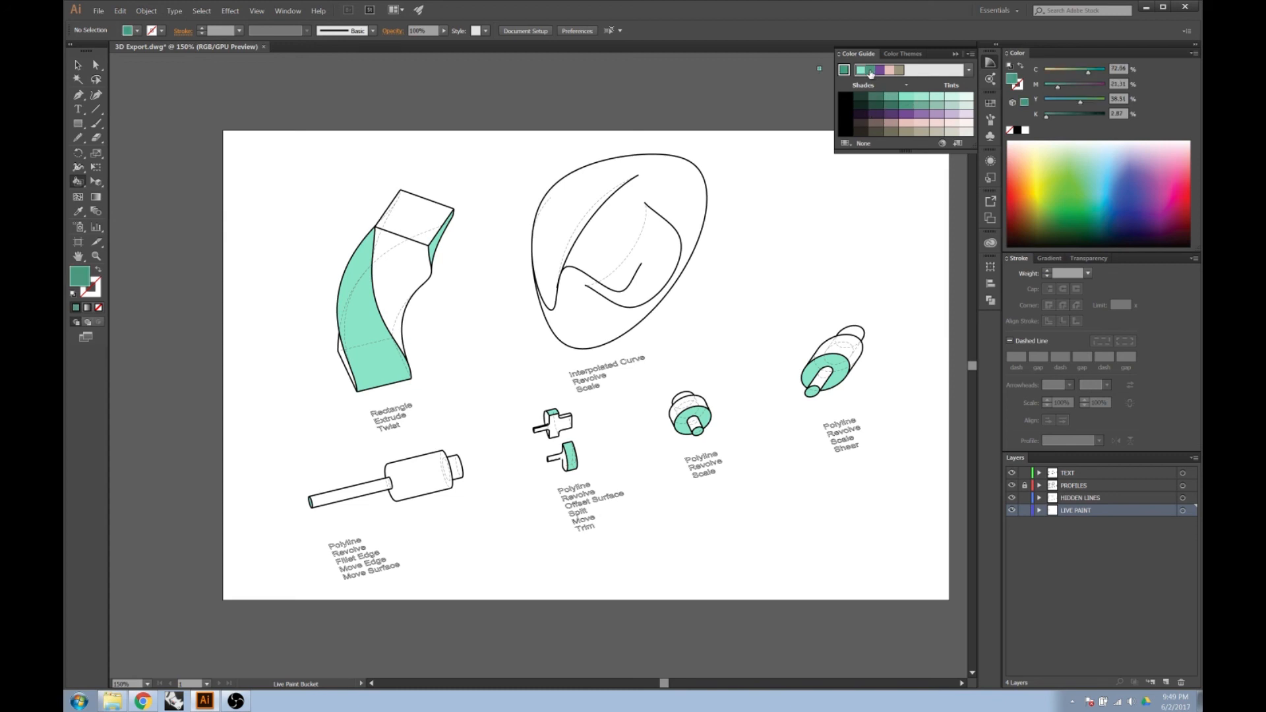
pyautogui.click(347, 364)
pyautogui.click(398, 300)
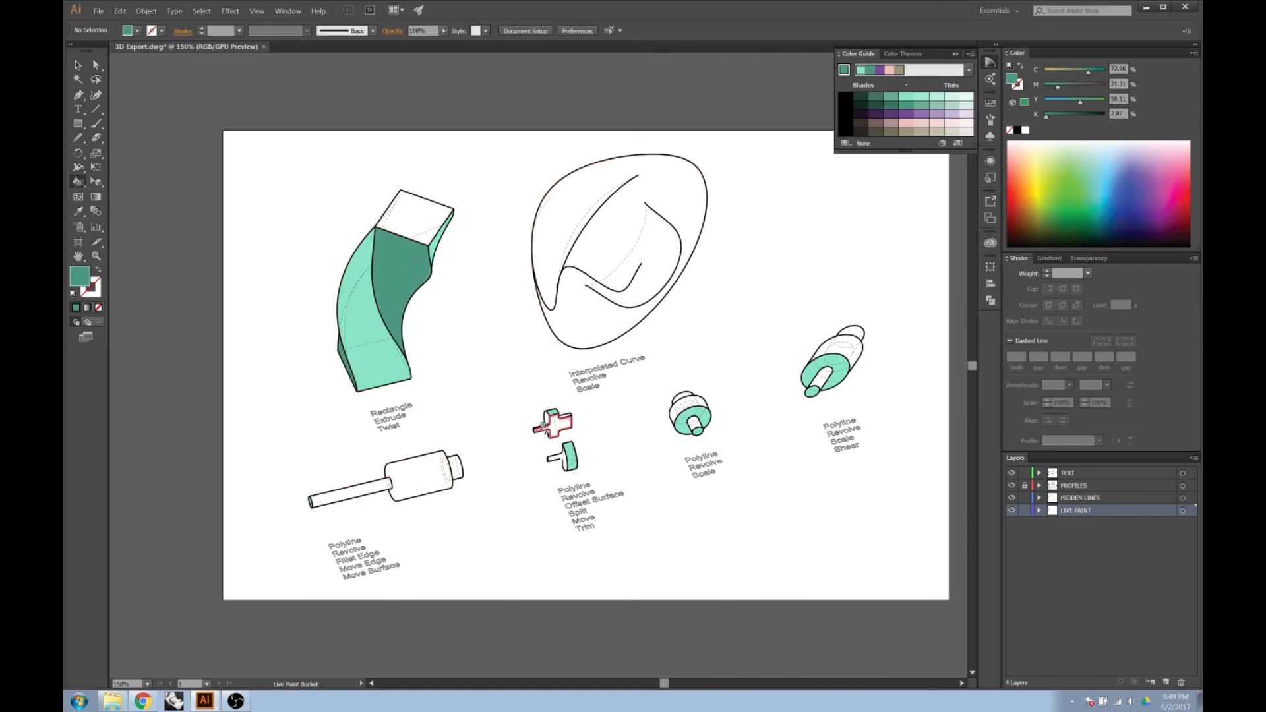
pyautogui.click(562, 432)
# Fill the side surfaces and shafts of the scaled revolve and the sheared revolve with the darker green.
pyautogui.scroll(1, 700, 420)
pyautogui.click(698, 397)
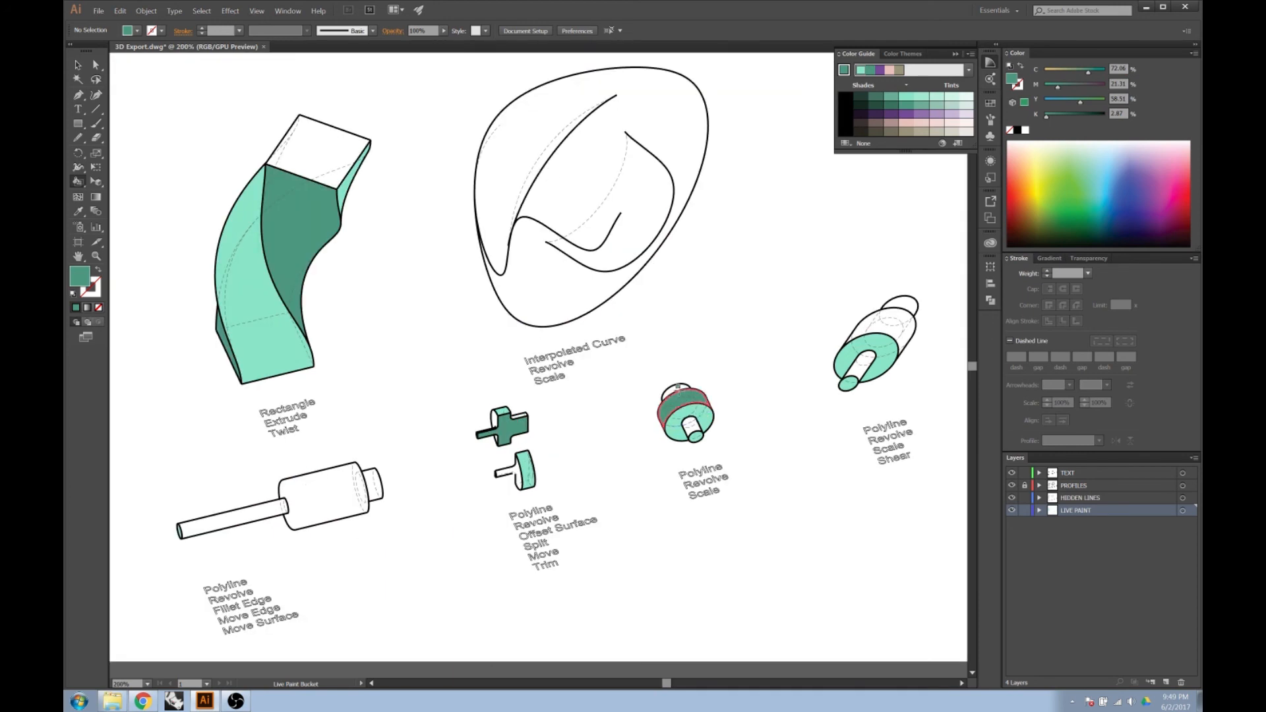
pyautogui.click(675, 387)
pyautogui.click(903, 306)
pyautogui.click(891, 321)
pyautogui.click(865, 364)
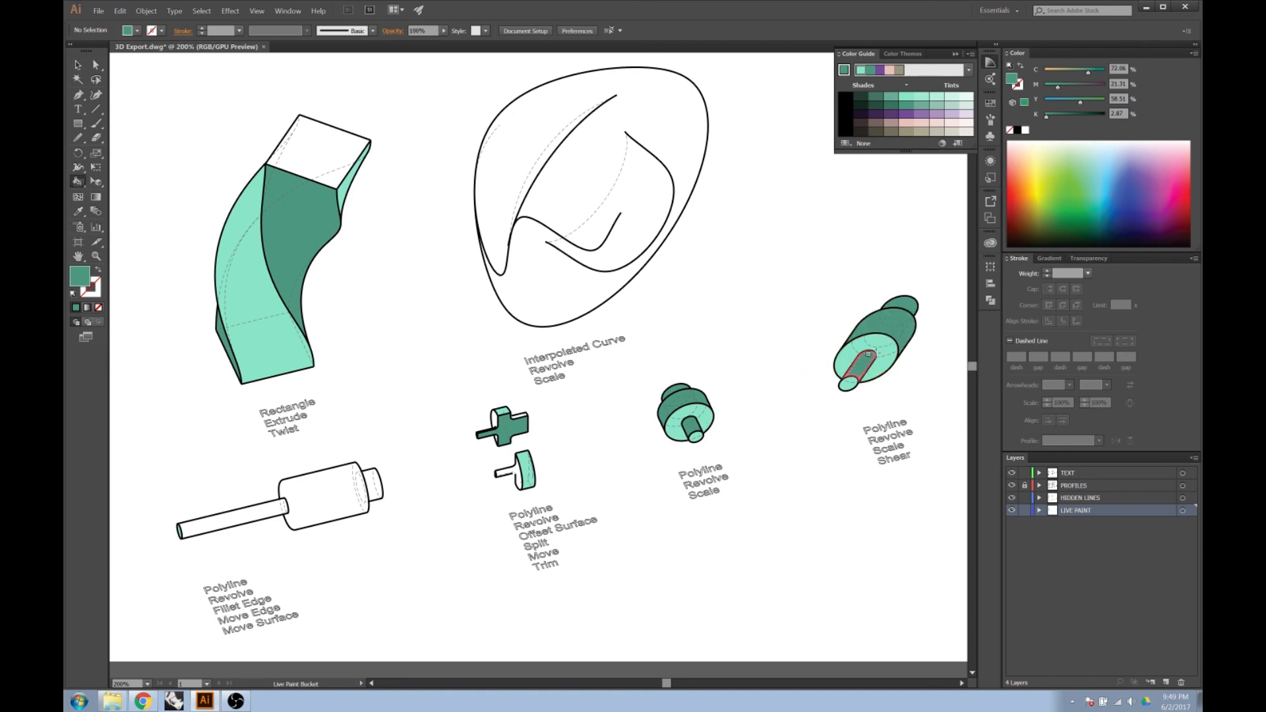
# Choose a light warm grey tint from the Color Guide and fill the twisted extrusion's top face with it.
pyautogui.scroll(-1, 620, 423)
pyautogui.press('alt')
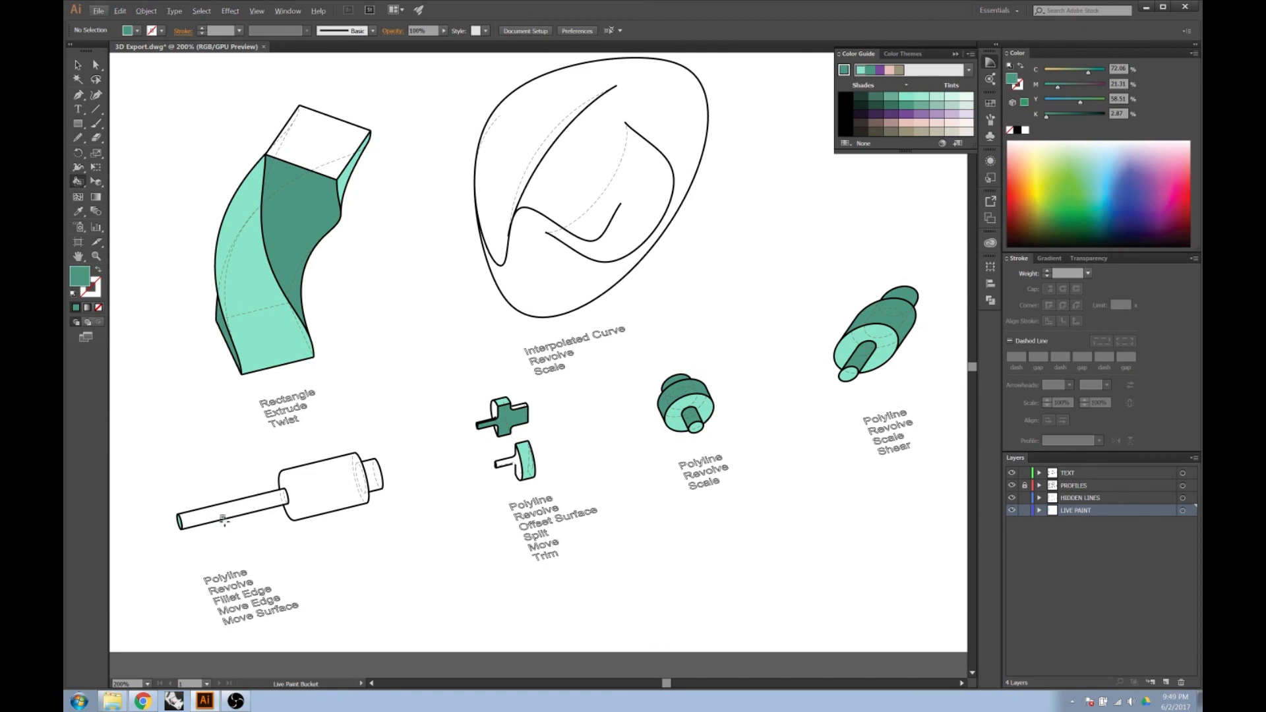
pyautogui.scroll(-1, 721, 509)
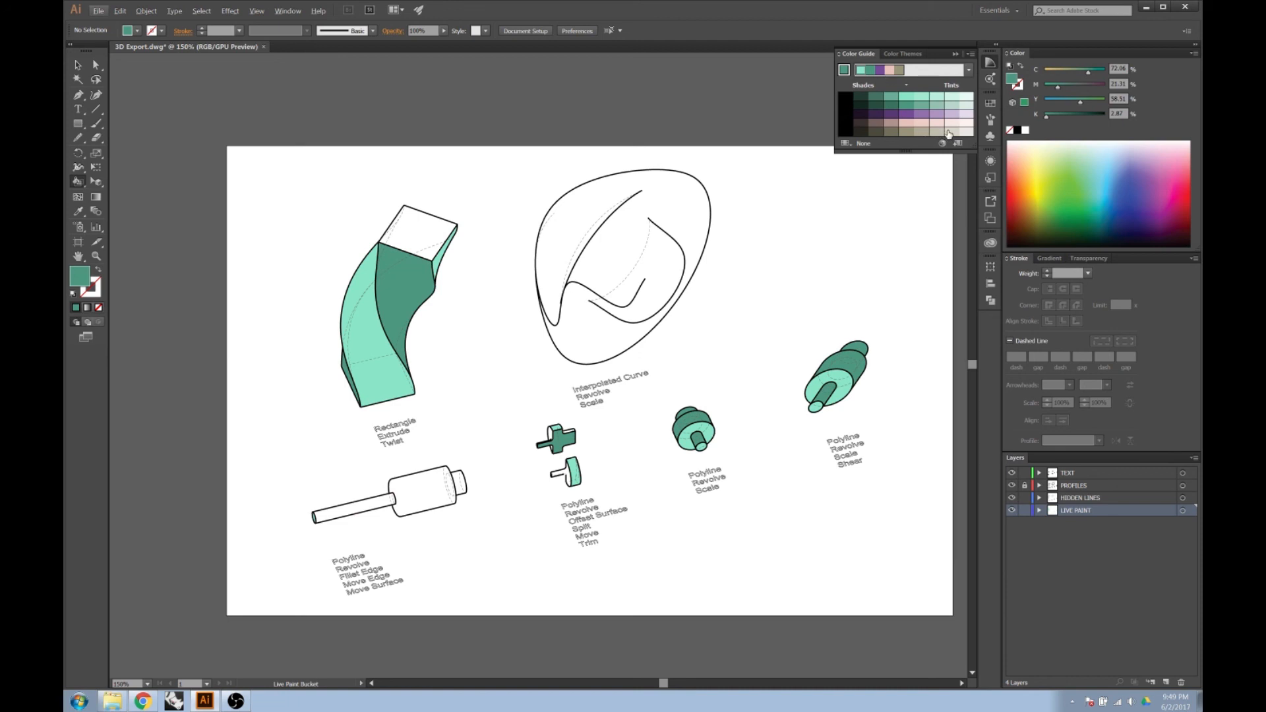
pyautogui.click(420, 225)
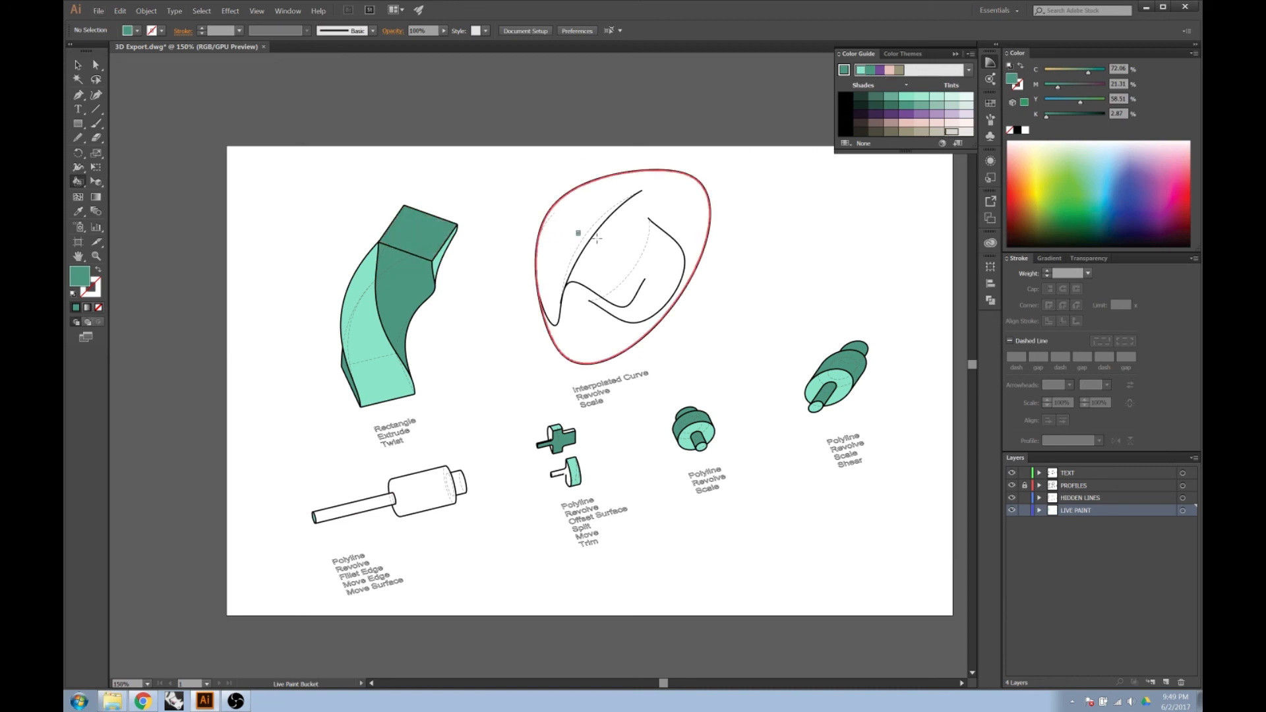
pyautogui.click(954, 131)
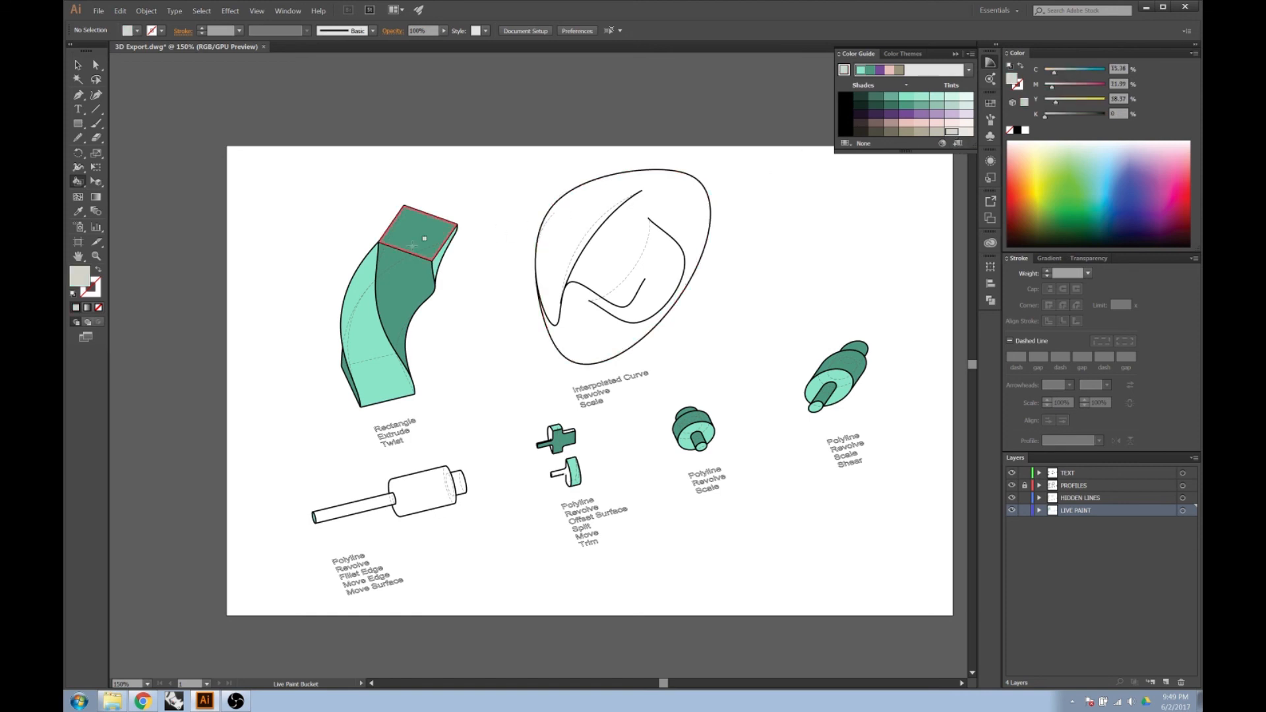
pyautogui.click(394, 241)
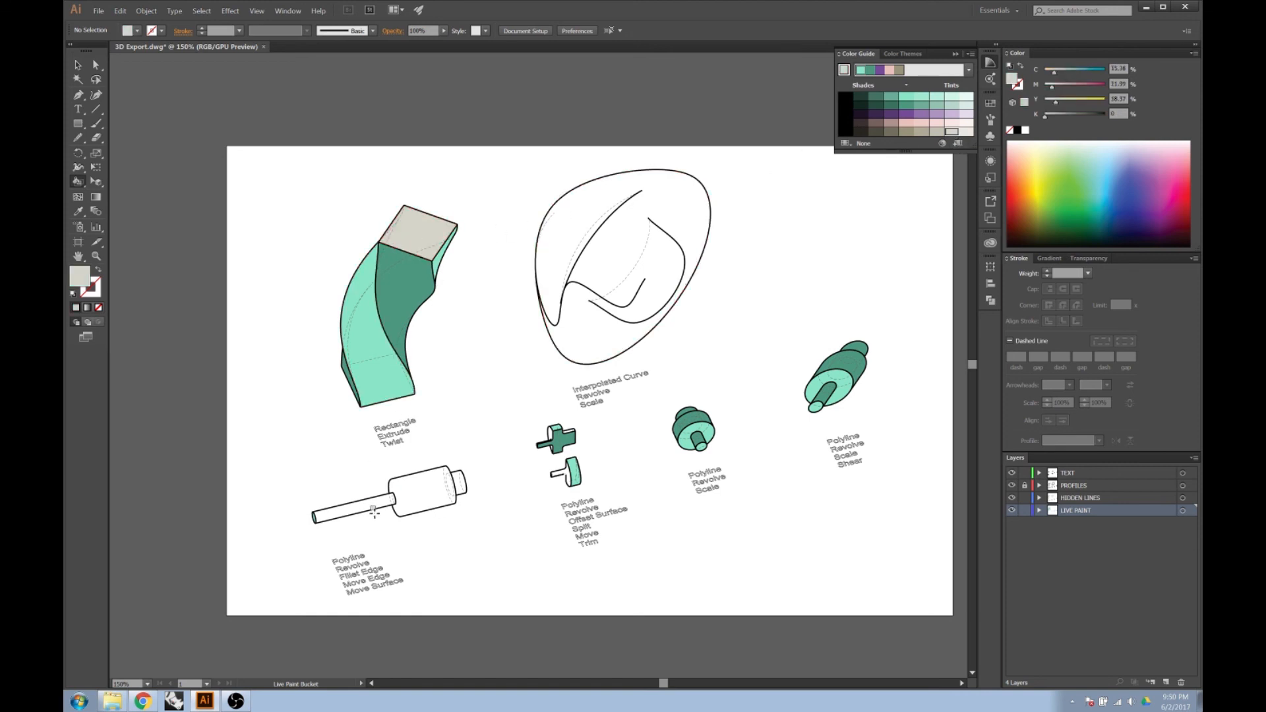
# Fill the filleted rod and cylinder, the interpolated-curve revolve and the upper split piece's back face with the light warm grey.
pyautogui.click(372, 509)
pyautogui.click(422, 496)
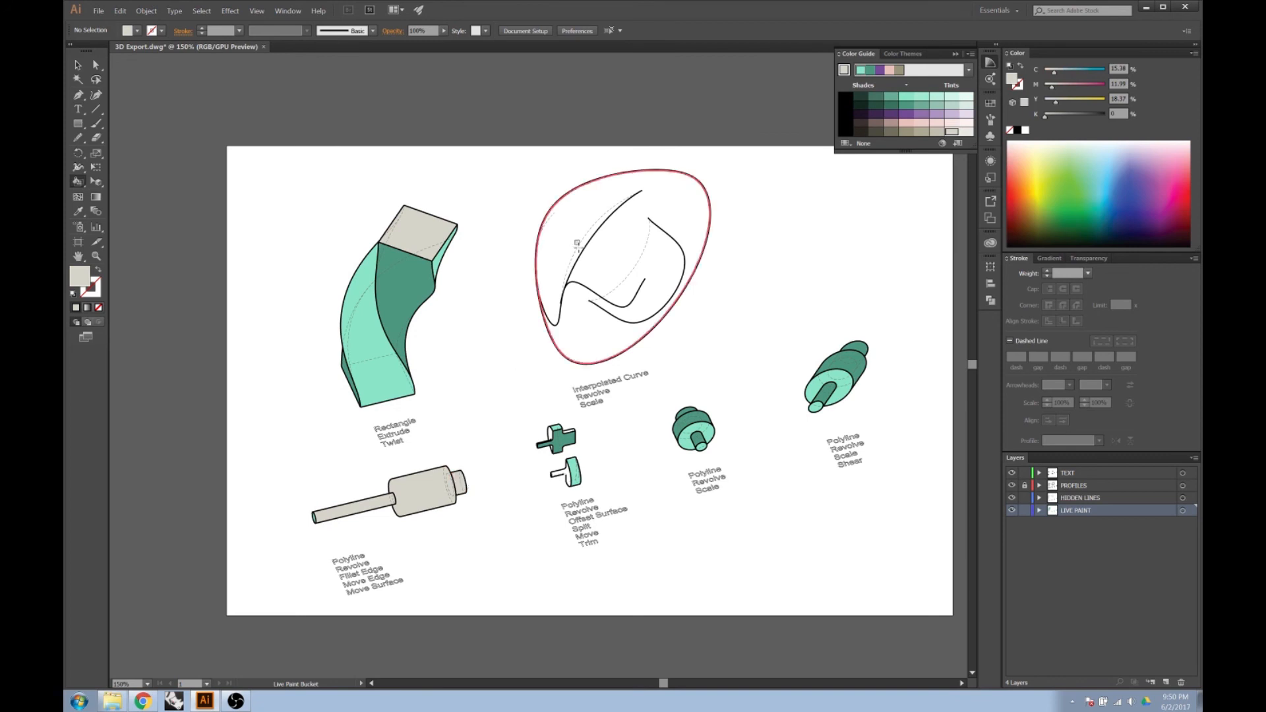
pyautogui.click(577, 243)
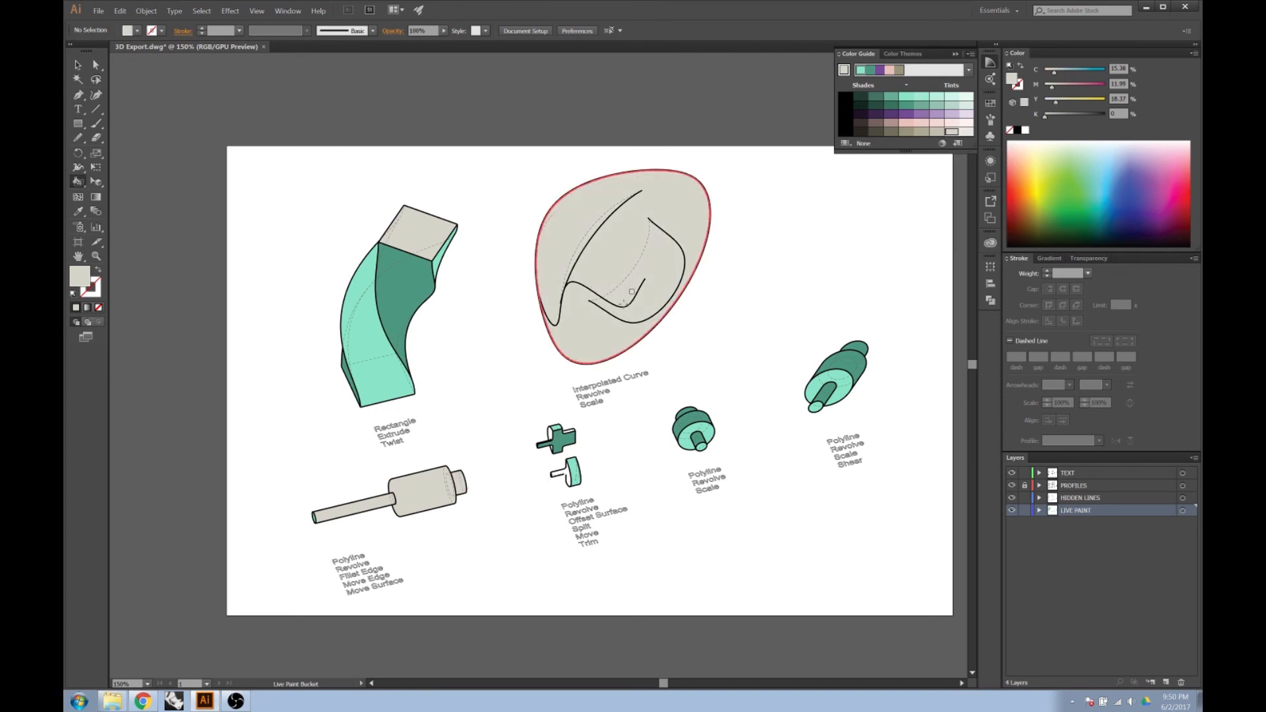
pyautogui.press('alt')
pyautogui.scroll(2, 531, 486)
pyautogui.click(552, 374)
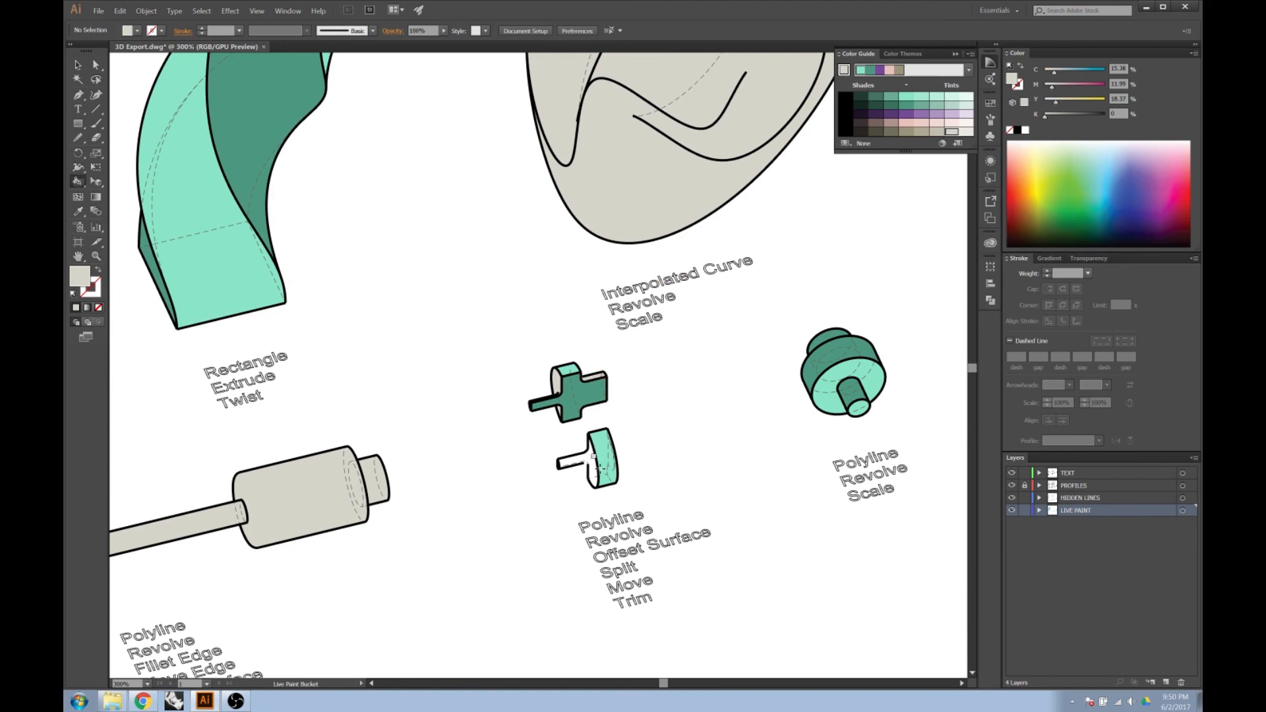
# Examine the outline of the lower split piece where its stem meets the vertical back edge.
pyautogui.scroll(-1, 591, 463)
pyautogui.scroll(2, 592, 463)
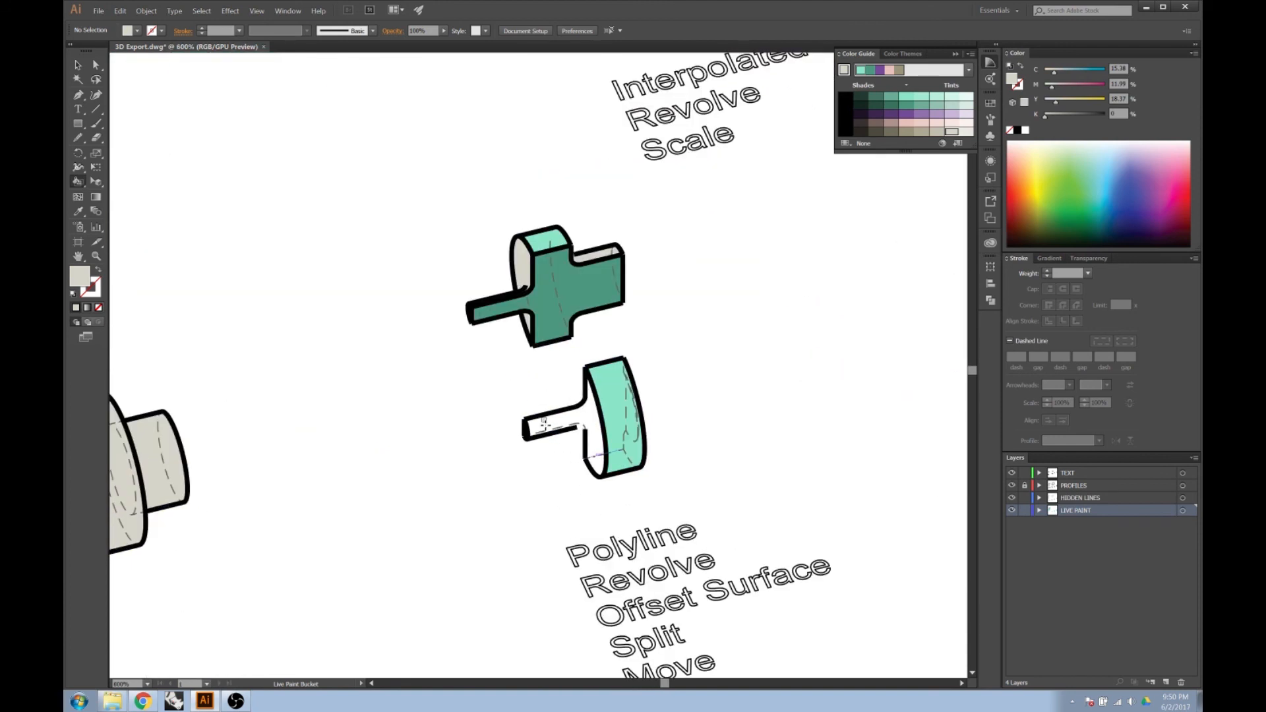
pyautogui.scroll(-1, 592, 463)
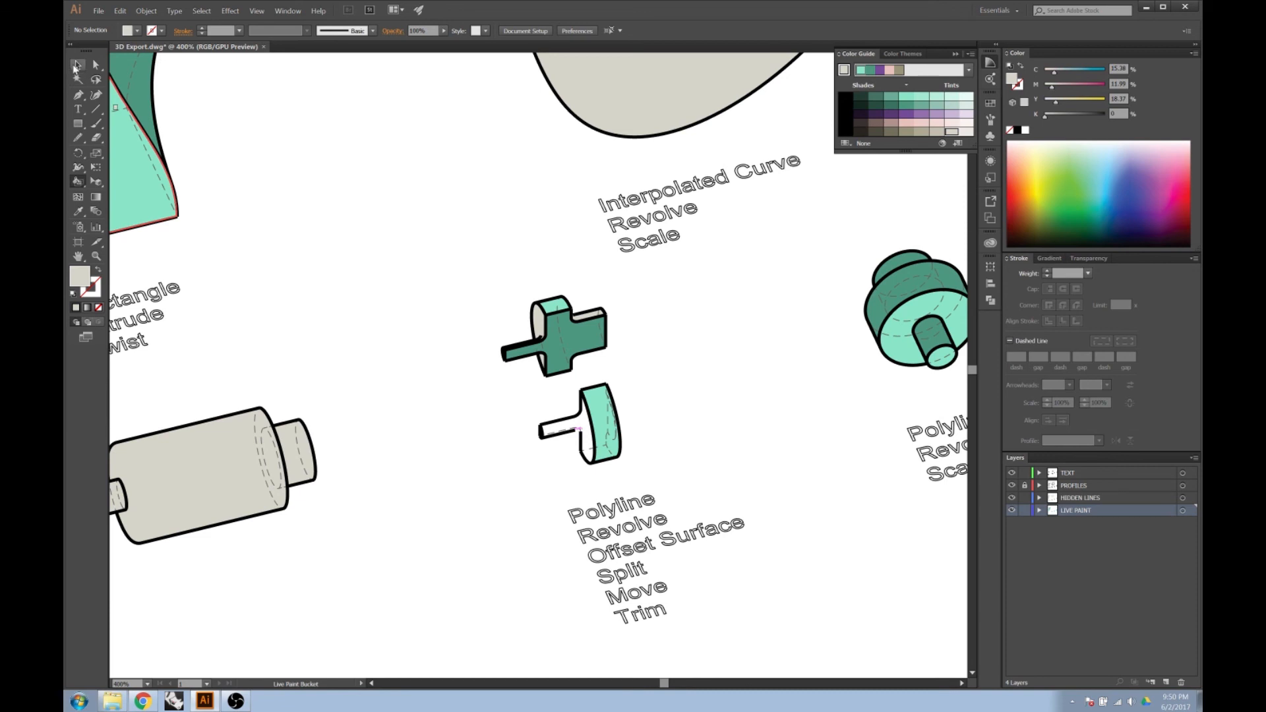
pyautogui.click(75, 61)
pyautogui.scroll(2, 543, 364)
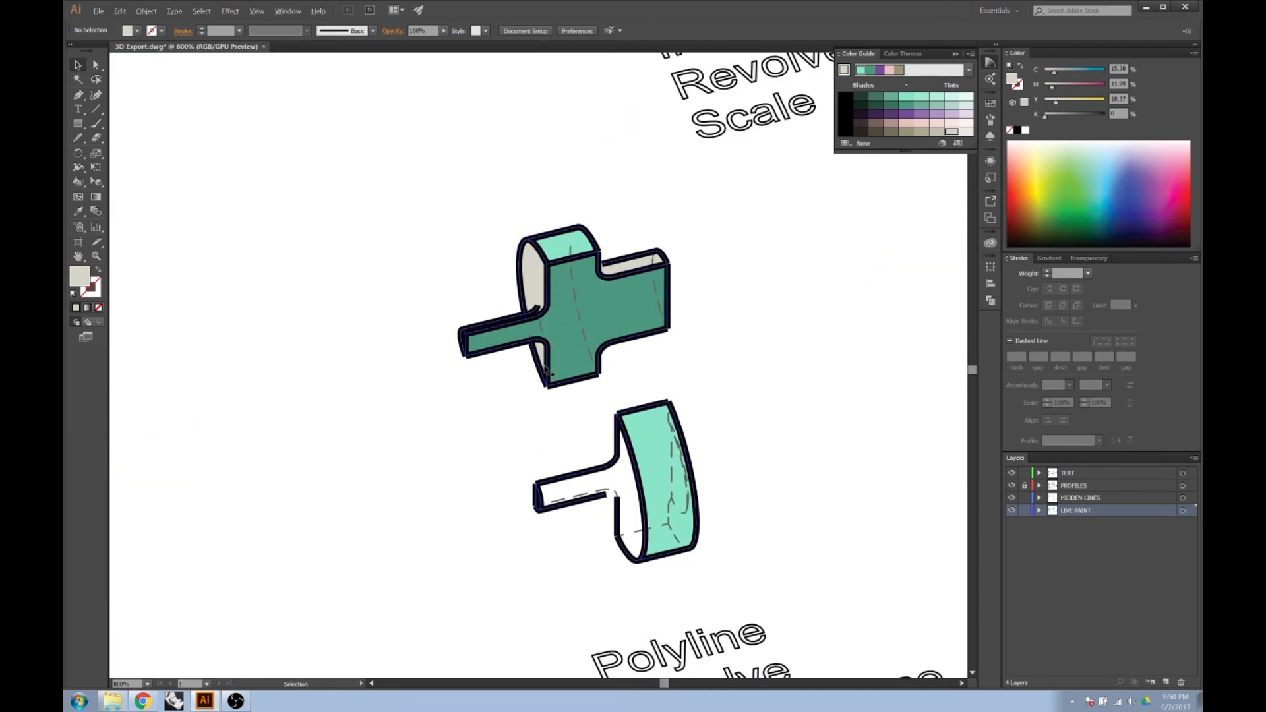
pyautogui.scroll(1, 484, 315)
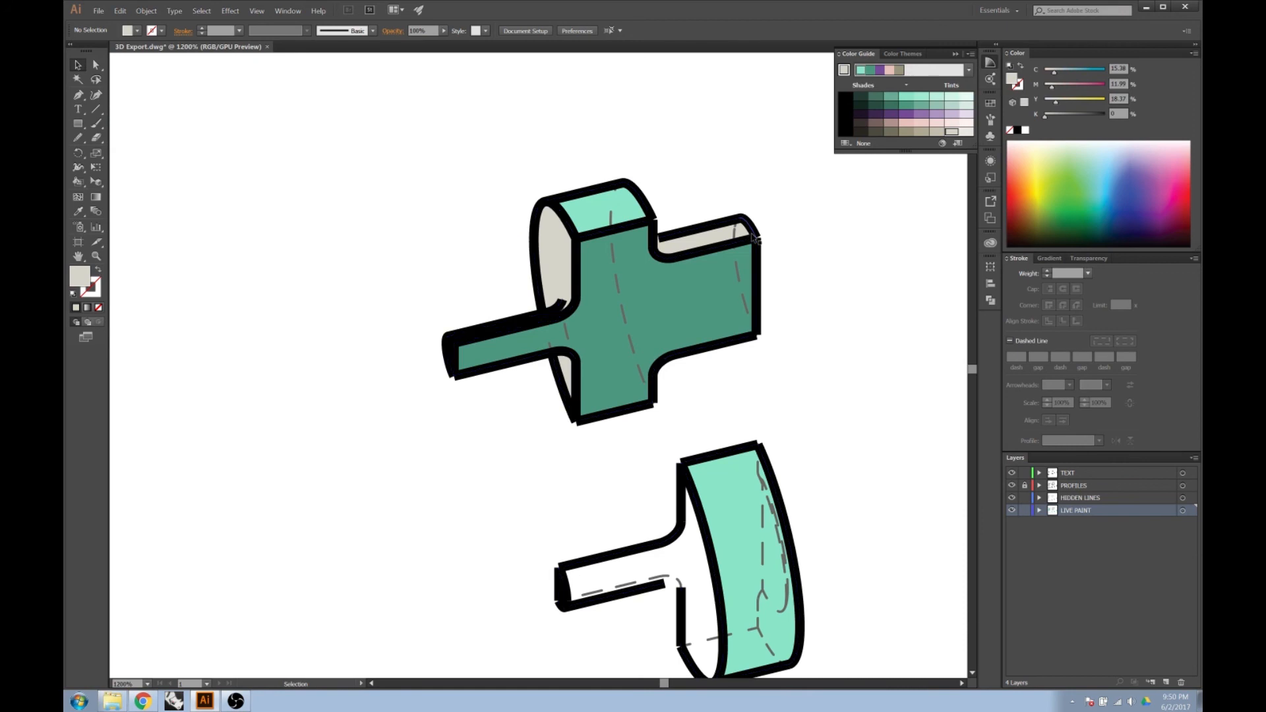
# Unlock the PROFILES layer, select all its artwork and give its strokes round caps.
pyautogui.click(1069, 487)
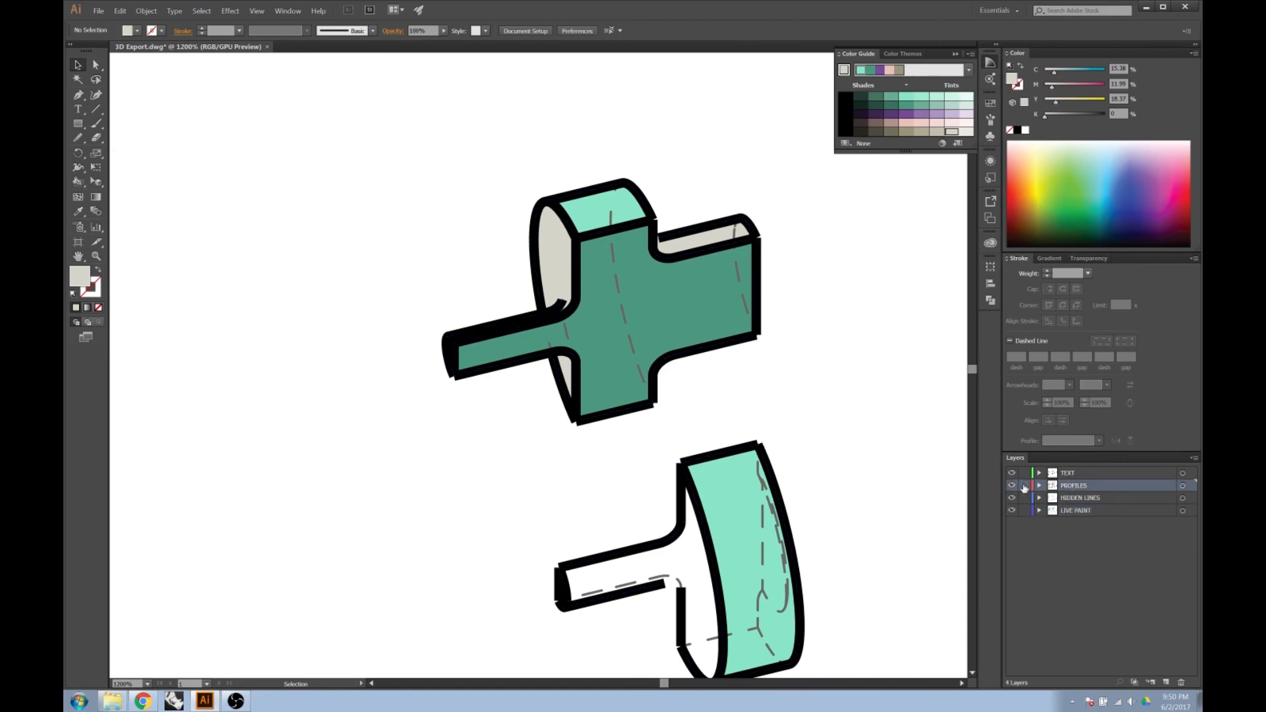
pyautogui.click(1182, 487)
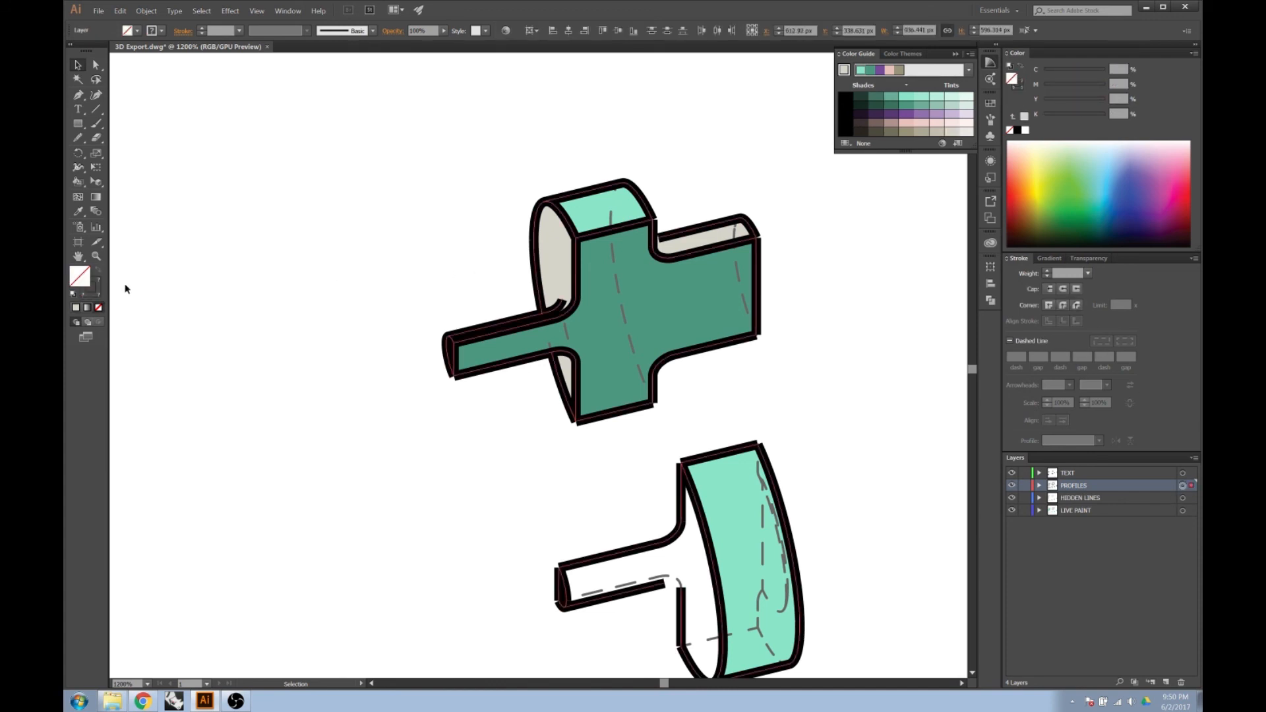
pyautogui.click(97, 285)
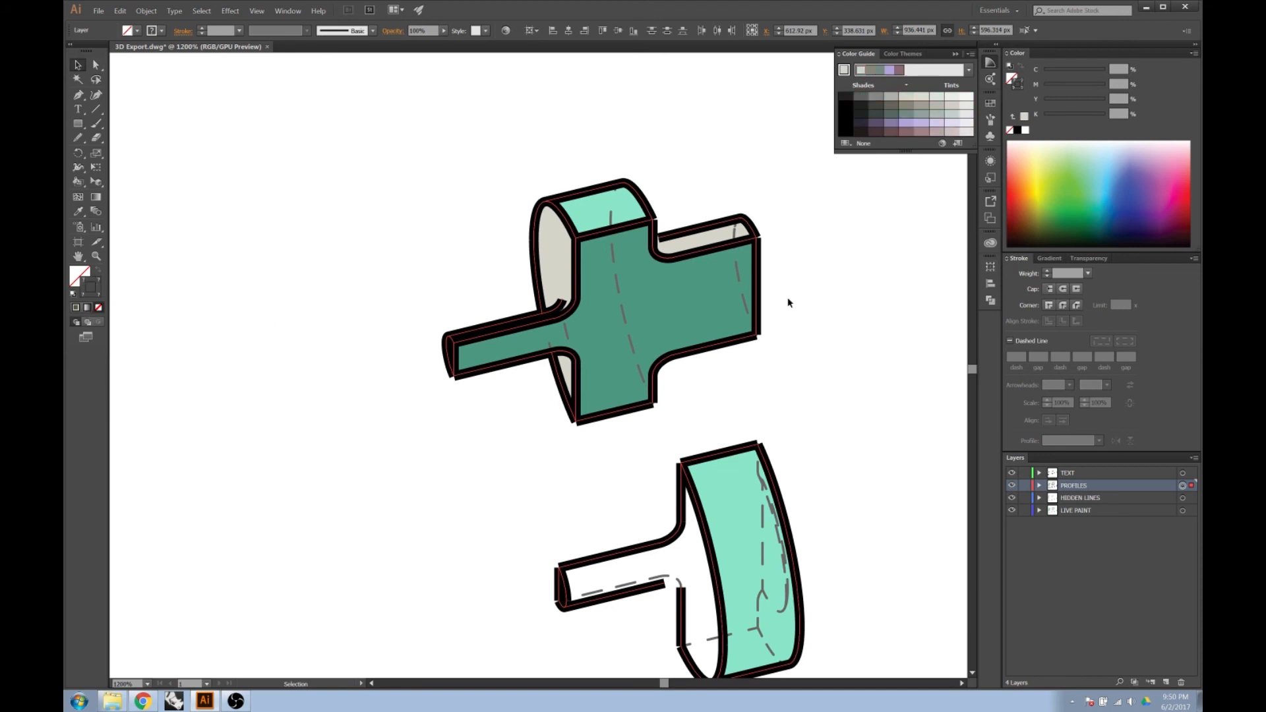
pyautogui.click(1064, 290)
pyautogui.click(1048, 291)
pyautogui.click(1063, 290)
# Lock the LIVE PAINT layer and clear the selection.
pyautogui.scroll(-4, 605, 232)
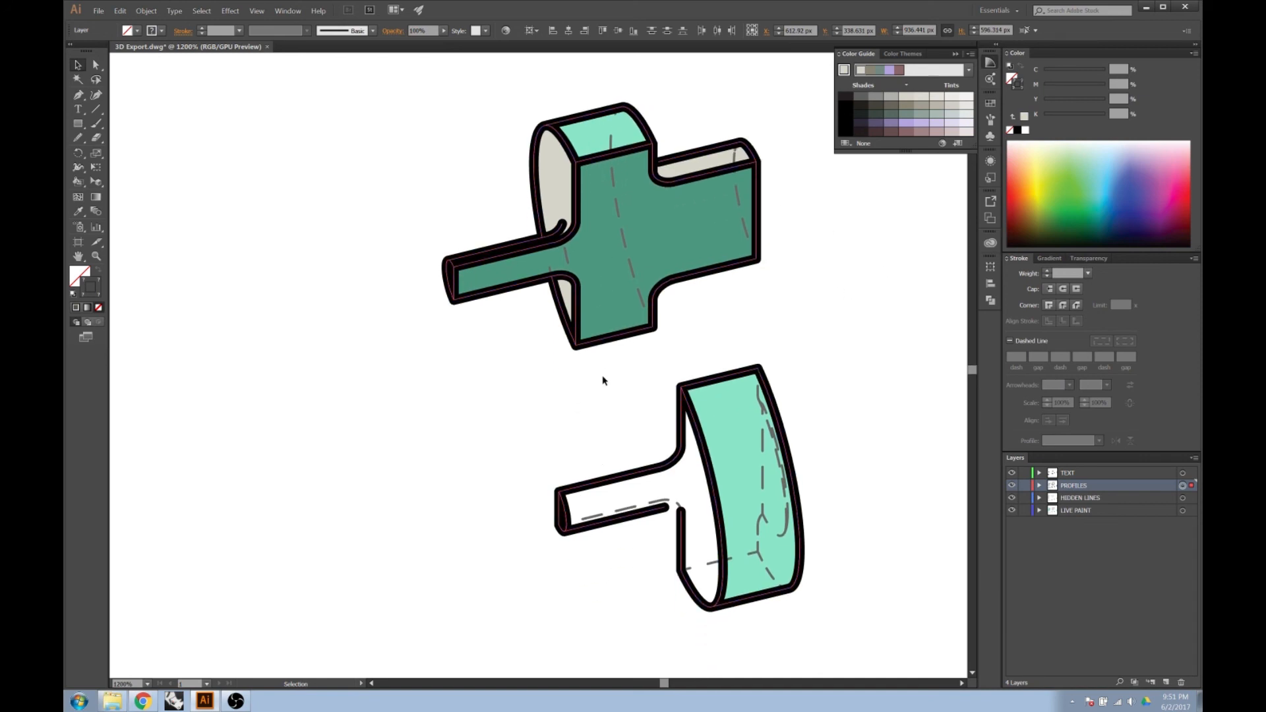
pyautogui.scroll(-3, 601, 373)
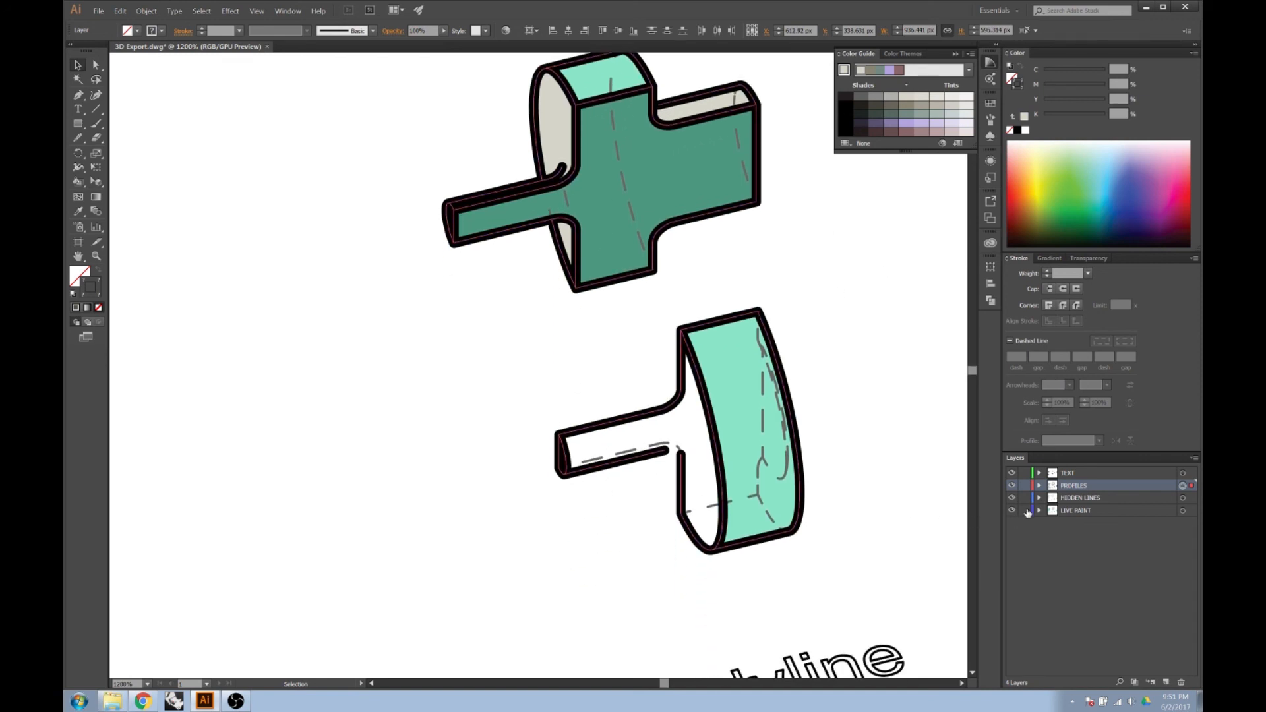
pyautogui.click(650, 550)
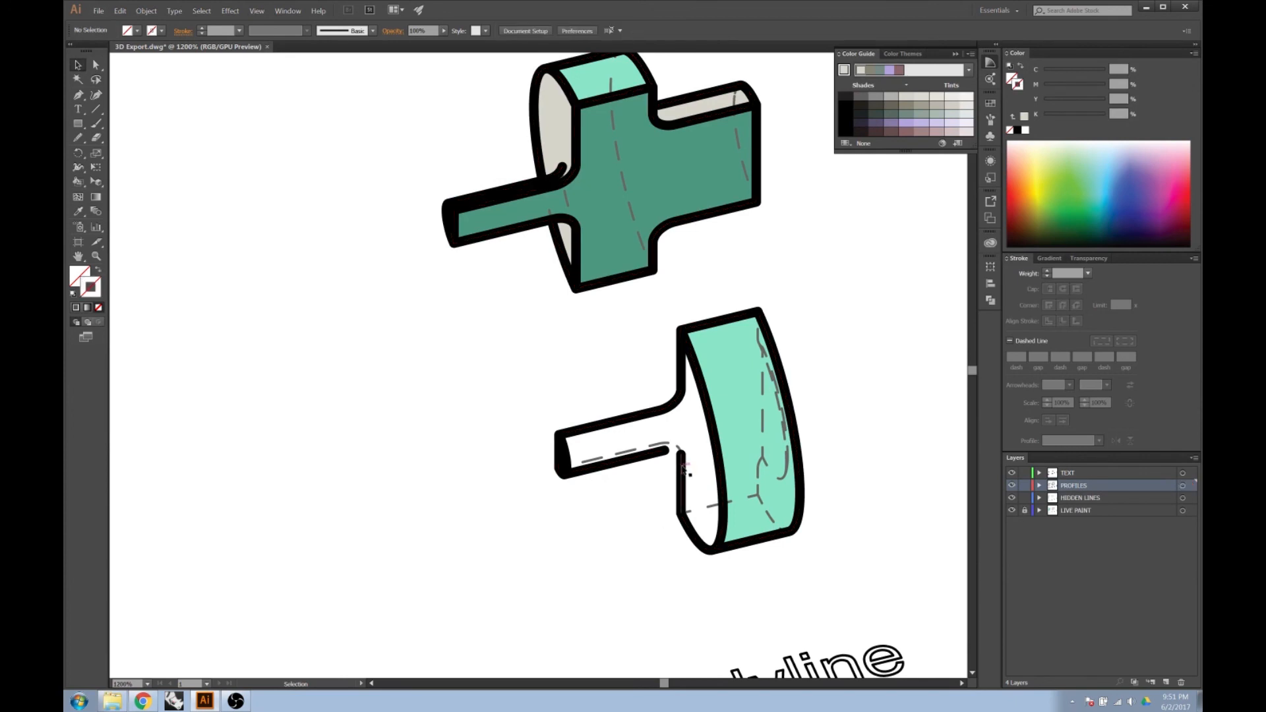
# Extend the lower split piece's vertical back edge with the Pen tool to bridge the gap to the stem's lower edge.
pyautogui.click(680, 473)
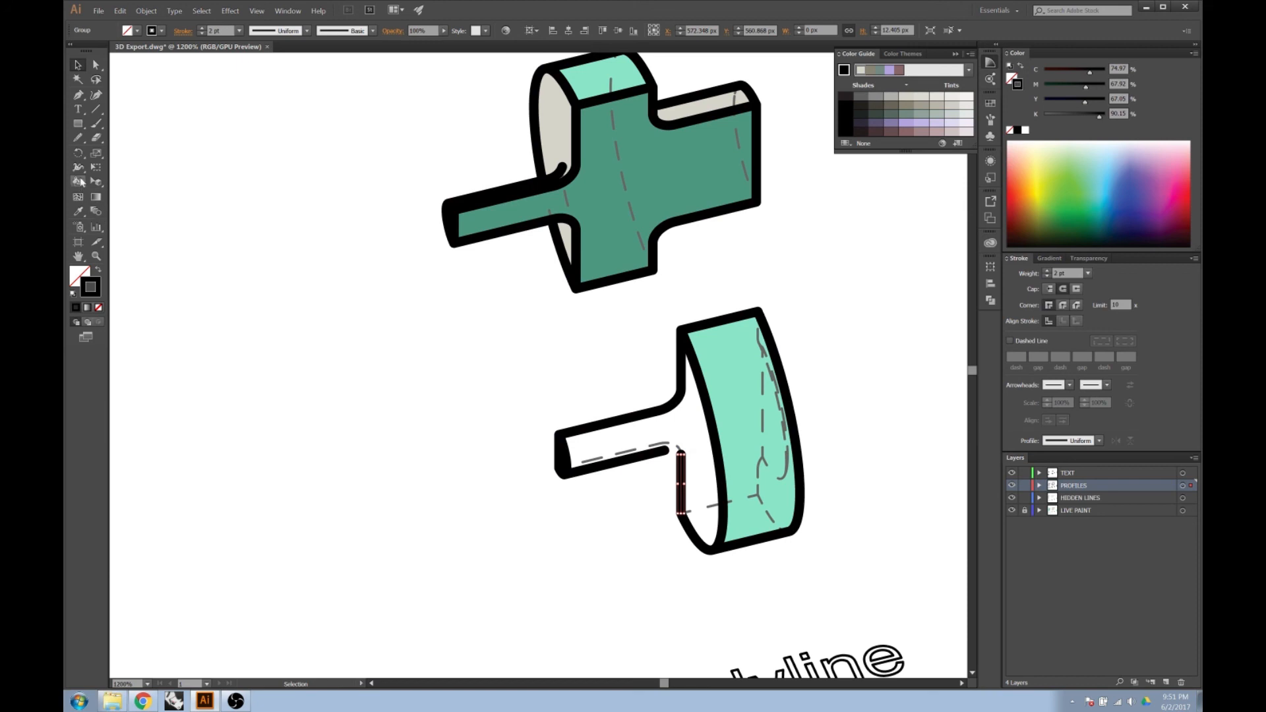
pyautogui.click(78, 96)
pyautogui.scroll(2, 681, 457)
pyautogui.scroll(2, 681, 458)
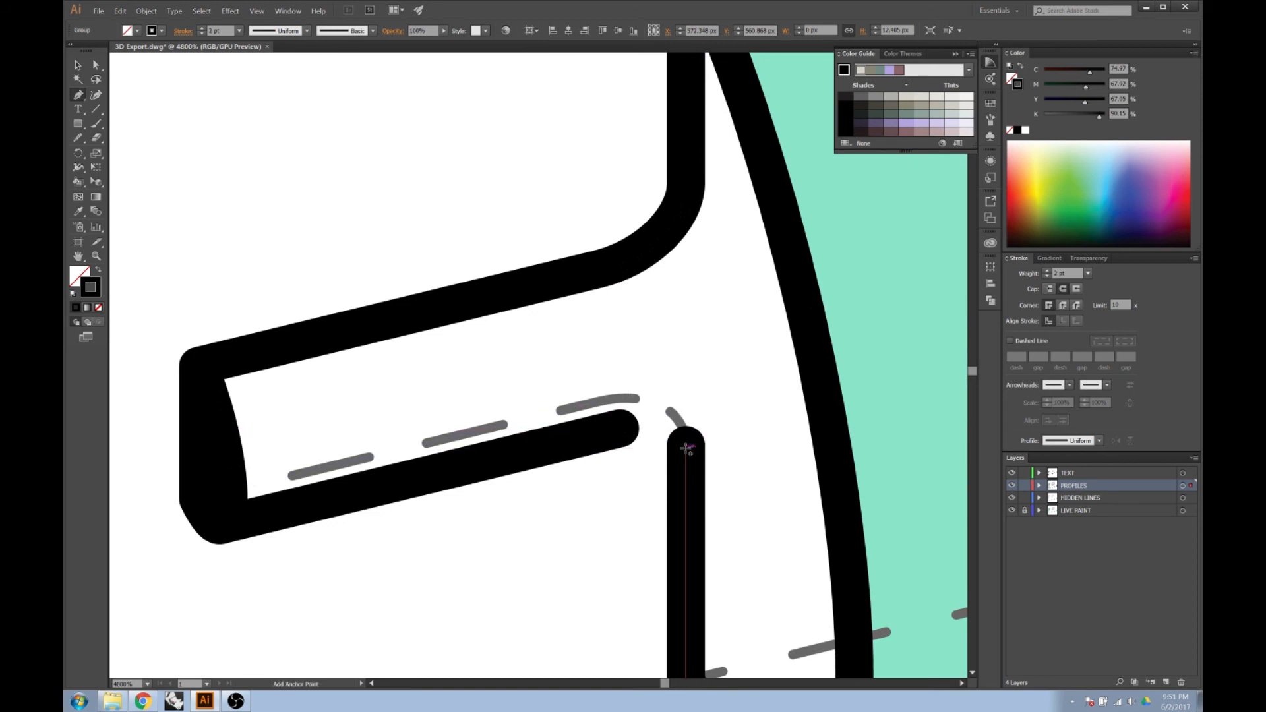
pyautogui.scroll(-2, 593, 397)
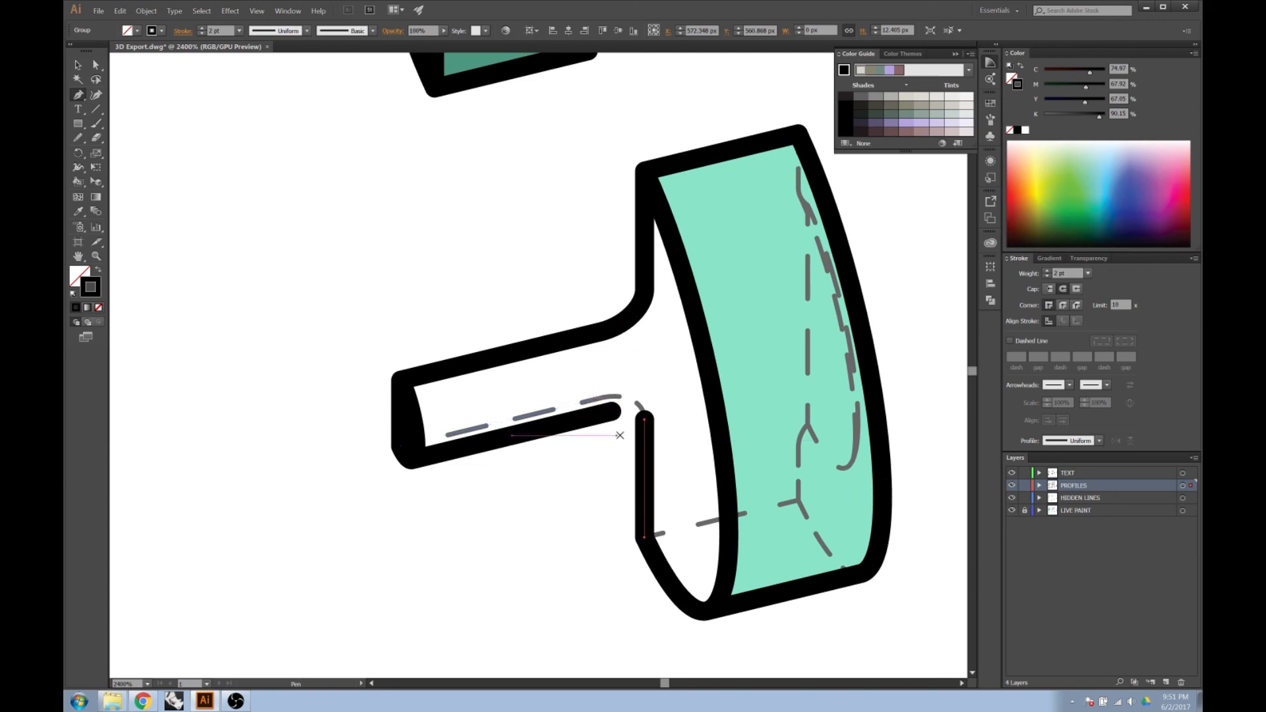
pyautogui.scroll(2, 626, 429)
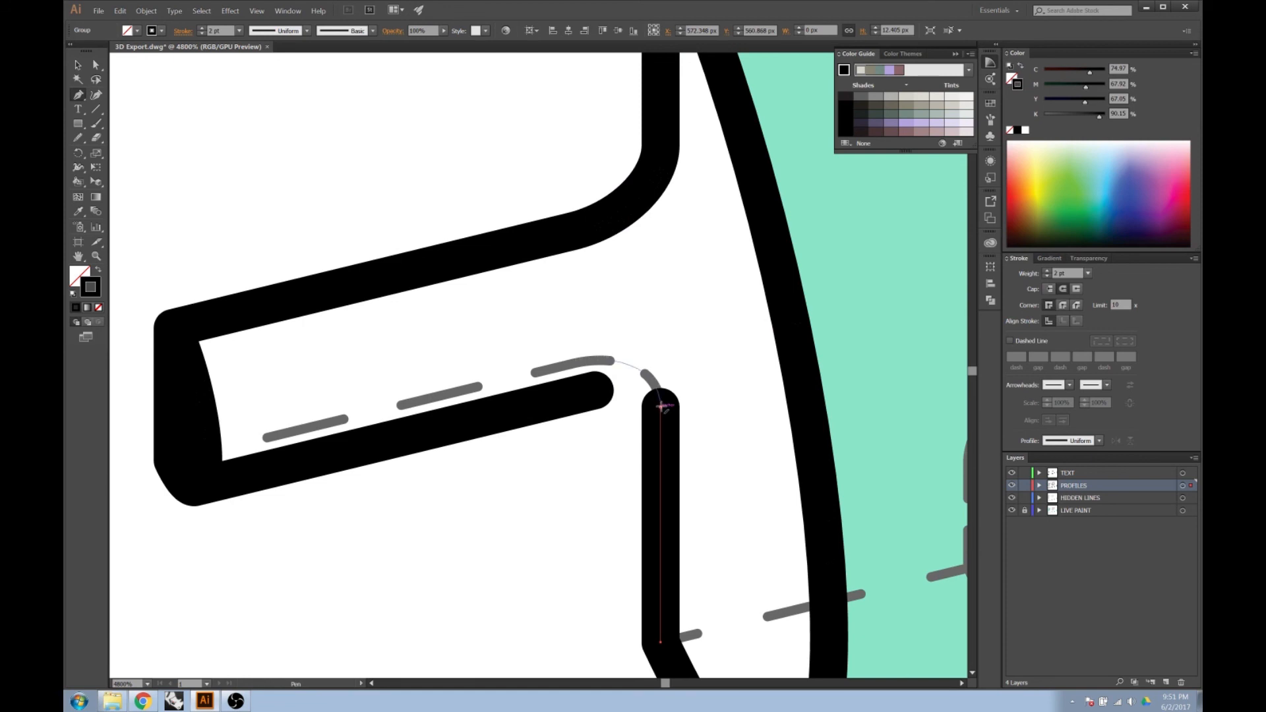
pyautogui.click(660, 405)
pyautogui.moveTo(663, 407); pyautogui.dragTo(595, 391)
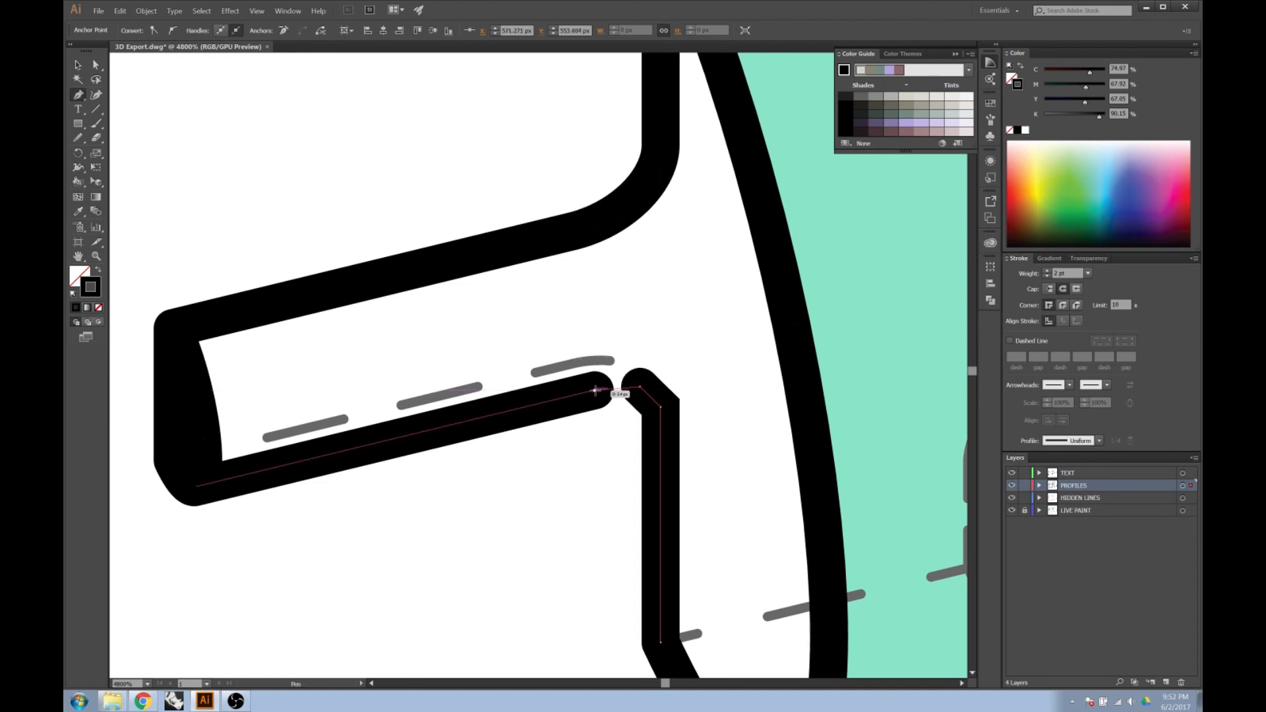
pyautogui.moveTo(595, 391); pyautogui.dragTo(595, 390)
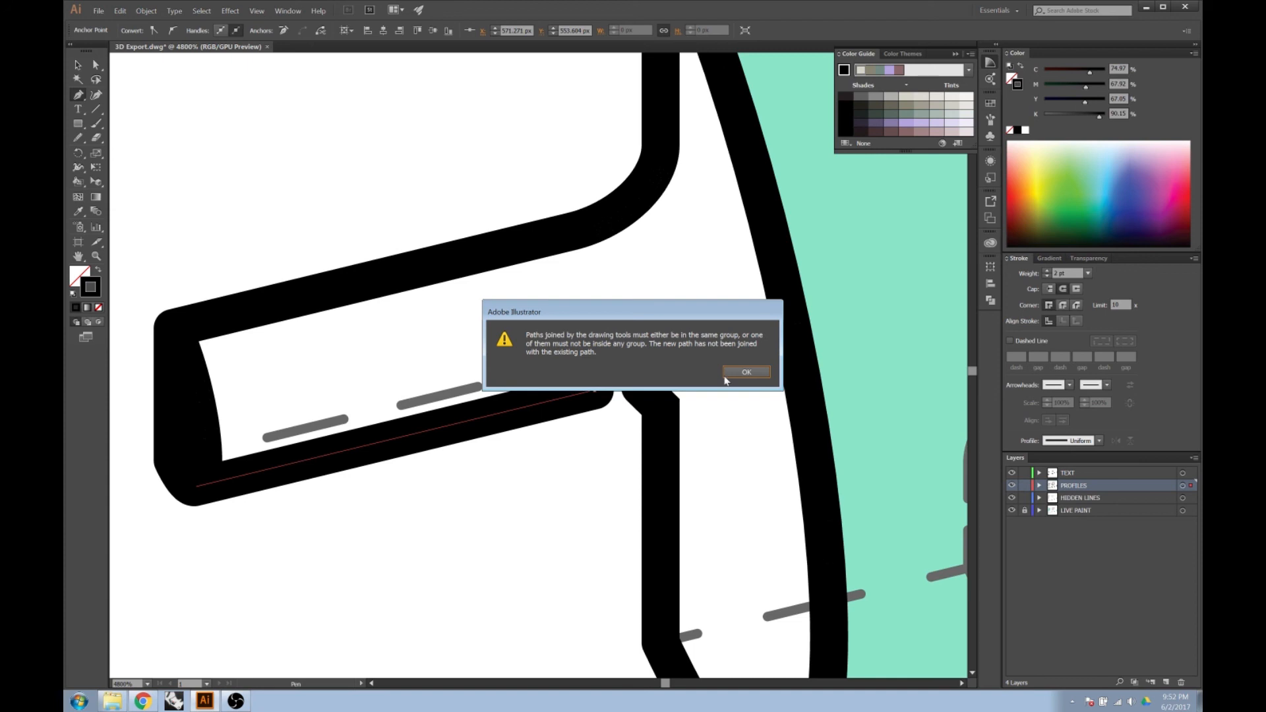
pyautogui.click(750, 373)
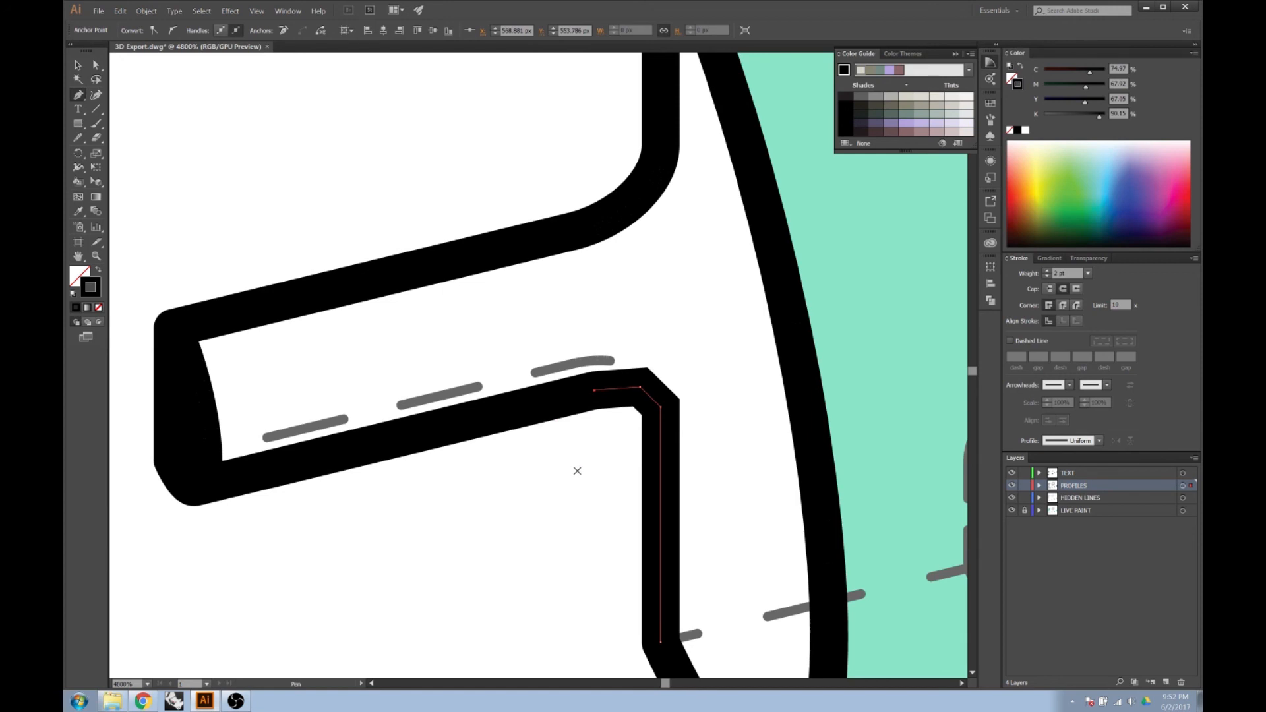
pyautogui.click(77, 64)
pyautogui.click(462, 508)
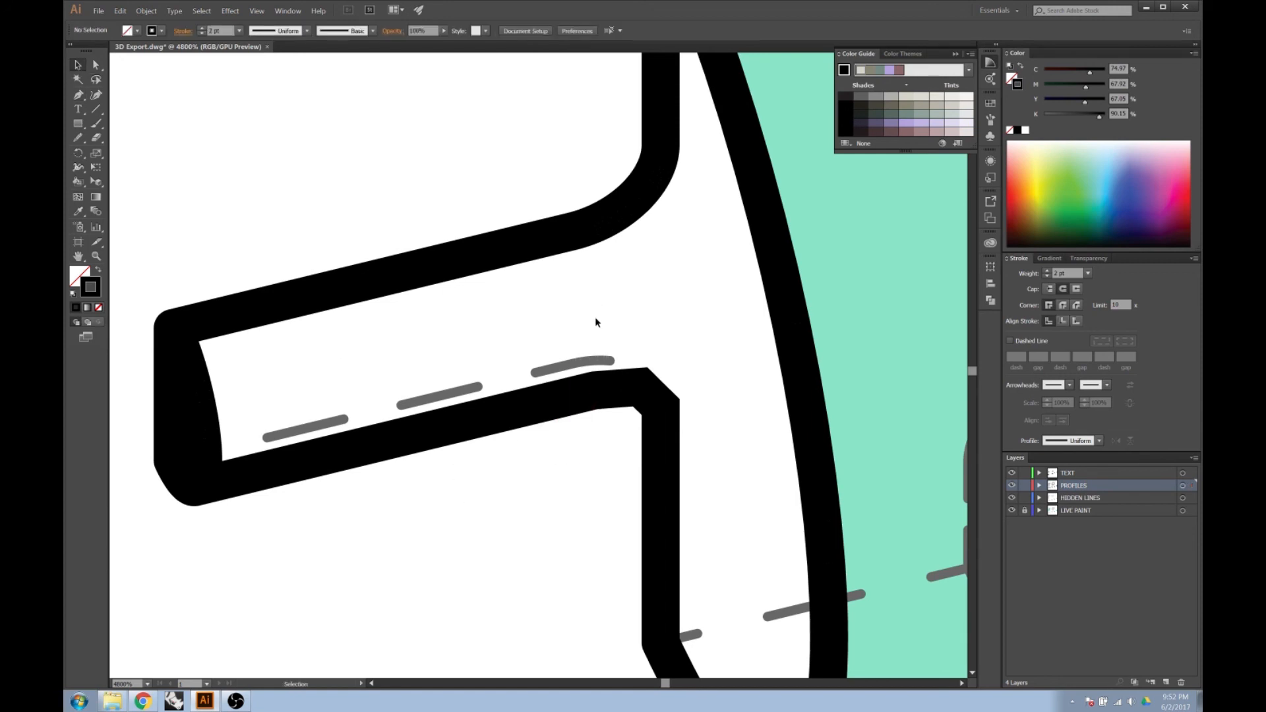
# Round the angular corner of the bridging path between stem and back edge with repeated Smooth tool strokes.
pyautogui.scroll(-1, 620, 375)
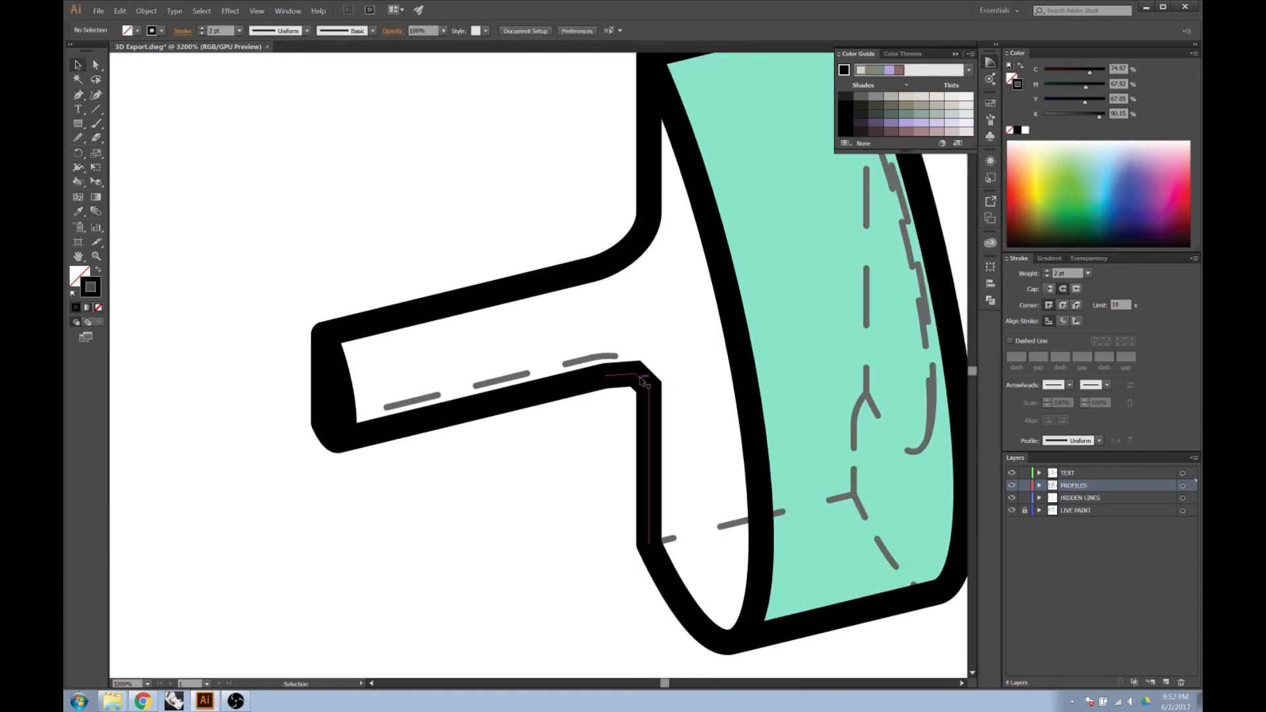
pyautogui.click(642, 381)
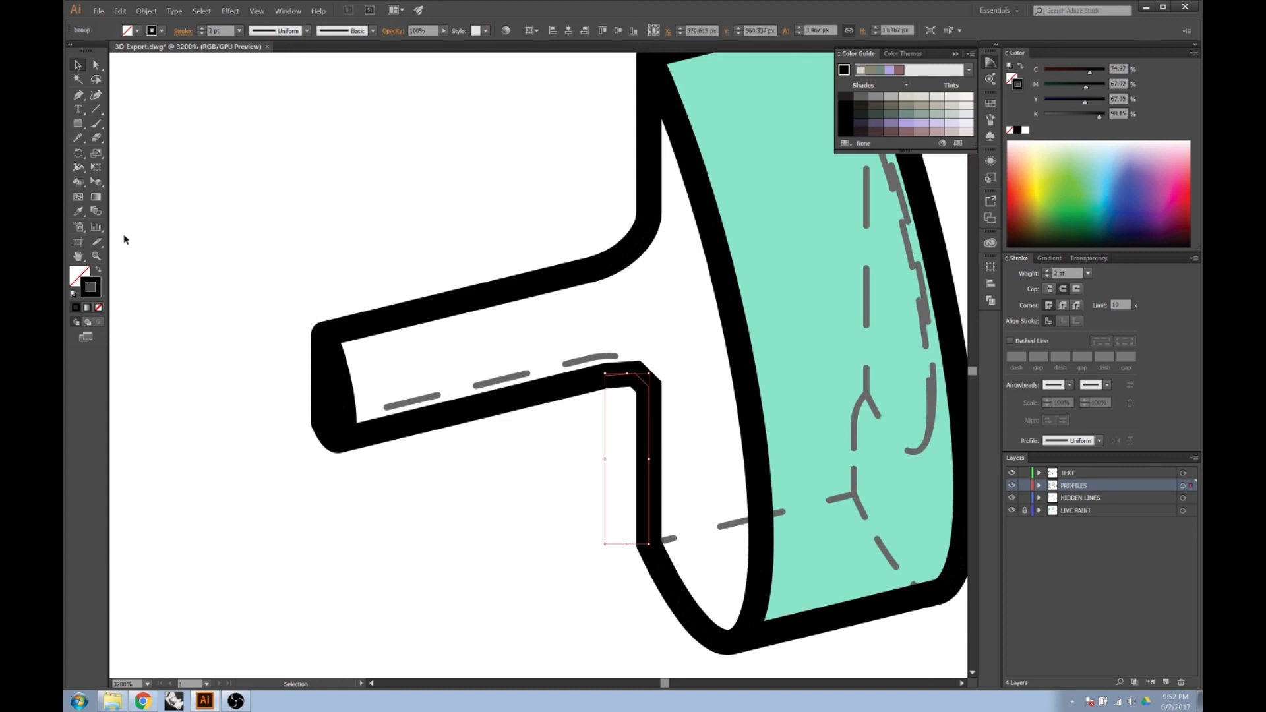
pyautogui.click(83, 143)
pyautogui.click(82, 140)
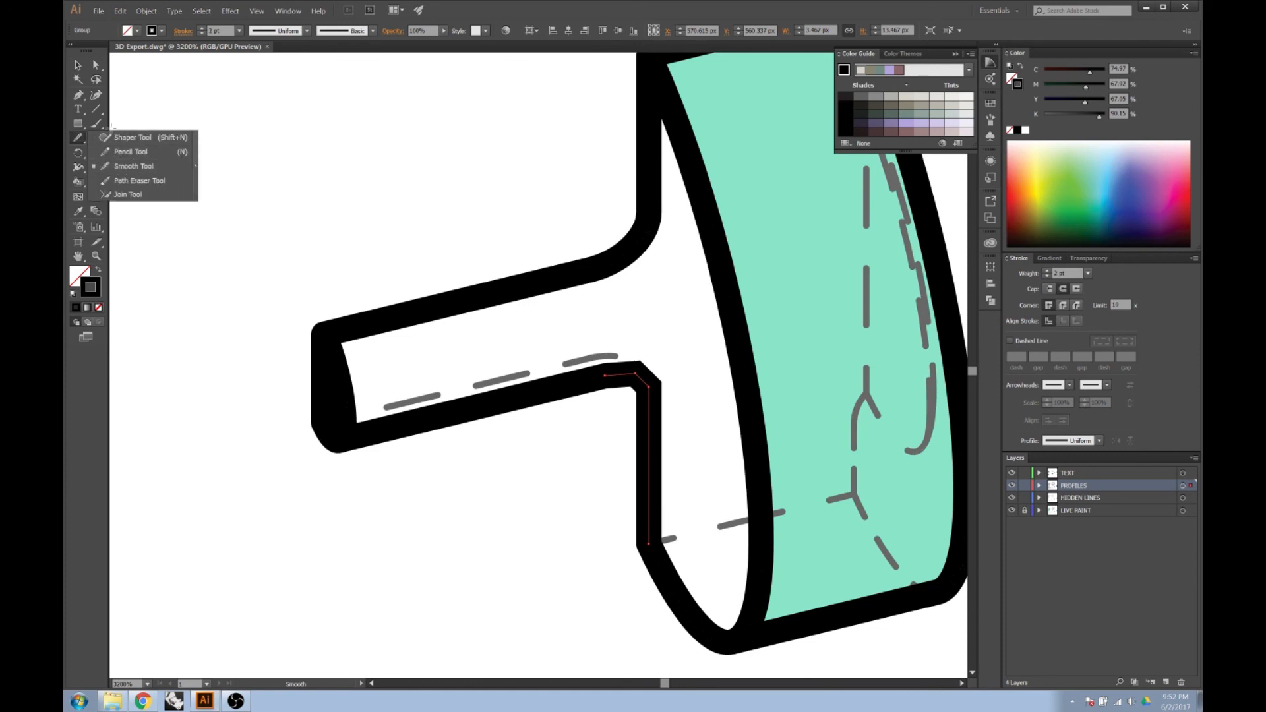
pyautogui.click(110, 167)
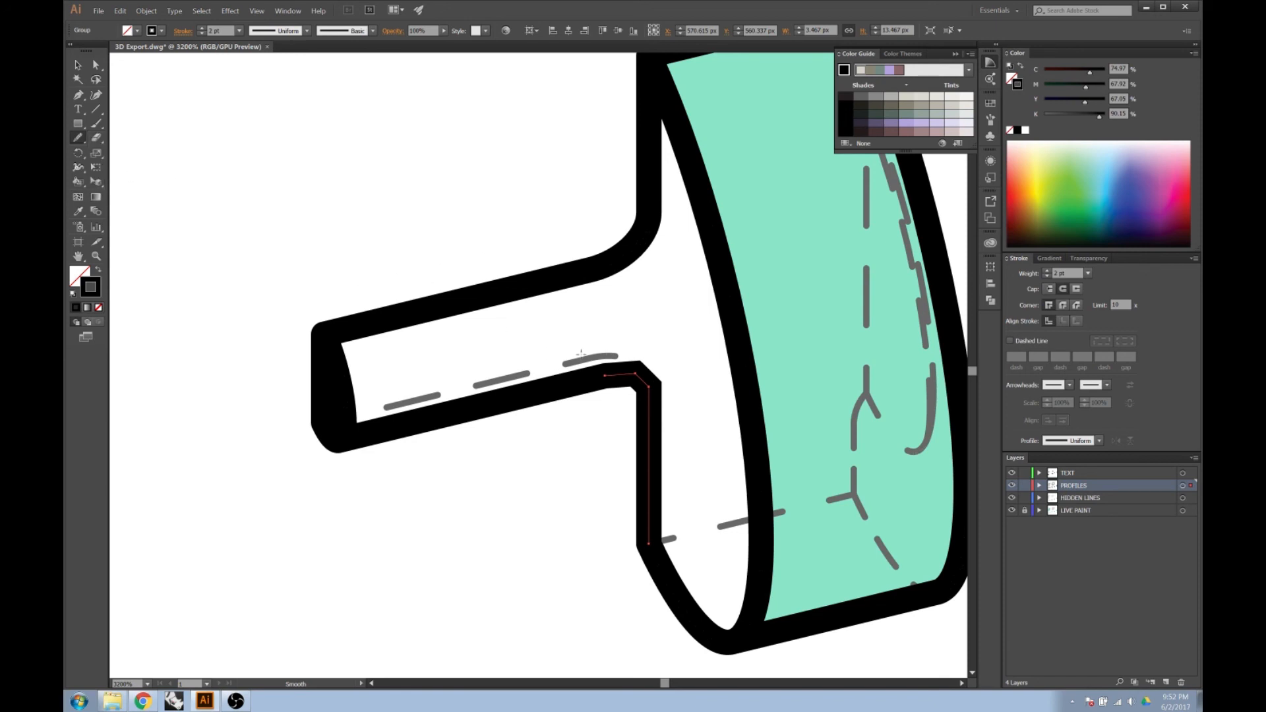
pyautogui.scroll(1, 653, 416)
pyautogui.moveTo(657, 347)
pyautogui.mouseDown()
pyautogui.moveTo(641, 320)
pyautogui.moveTo(570, 320)
pyautogui.mouseUp()
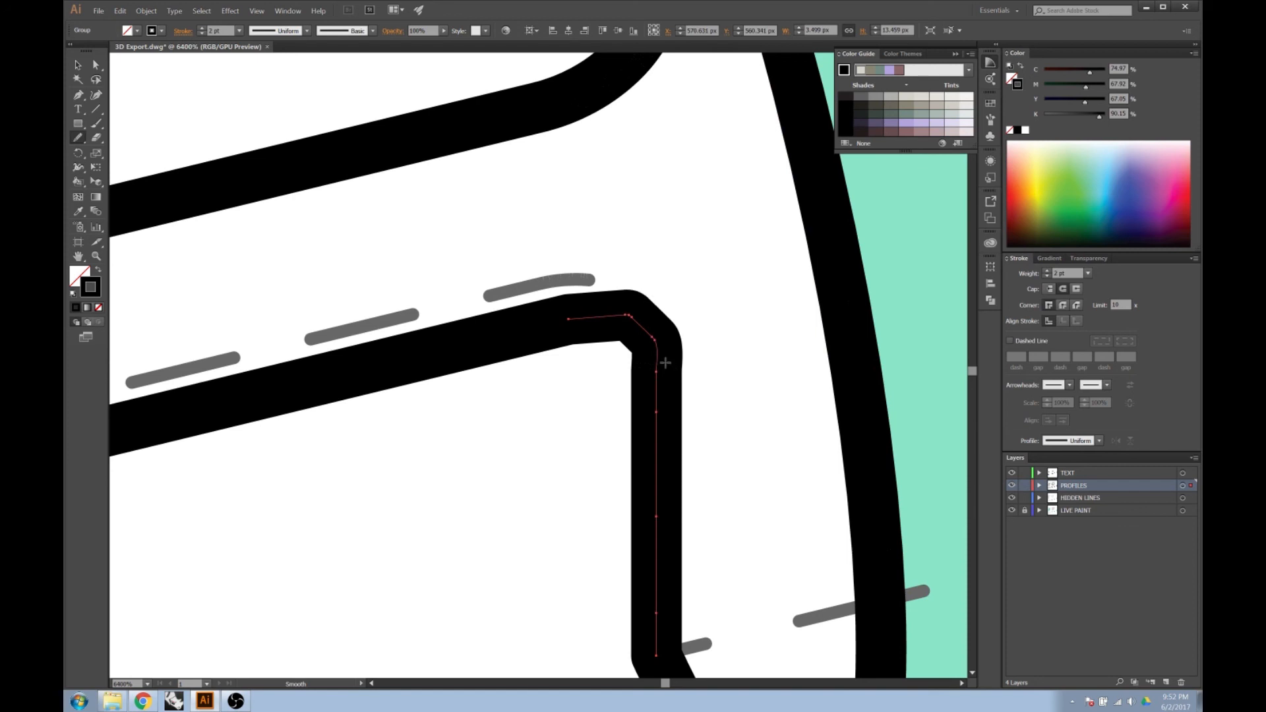
pyautogui.moveTo(656, 352); pyautogui.dragTo(618, 319)
pyautogui.moveTo(658, 359)
pyautogui.mouseDown()
pyautogui.moveTo(606, 314)
pyautogui.moveTo(601, 325)
pyautogui.moveTo(629, 330)
pyautogui.moveTo(650, 358)
pyautogui.mouseUp()
pyautogui.scroll(-1, 620, 350)
pyautogui.moveTo(622, 317); pyautogui.dragTo(649, 352)
pyautogui.scroll(-1, 649, 352)
pyautogui.moveTo(585, 327); pyautogui.dragTo(638, 353)
pyautogui.press('alt')
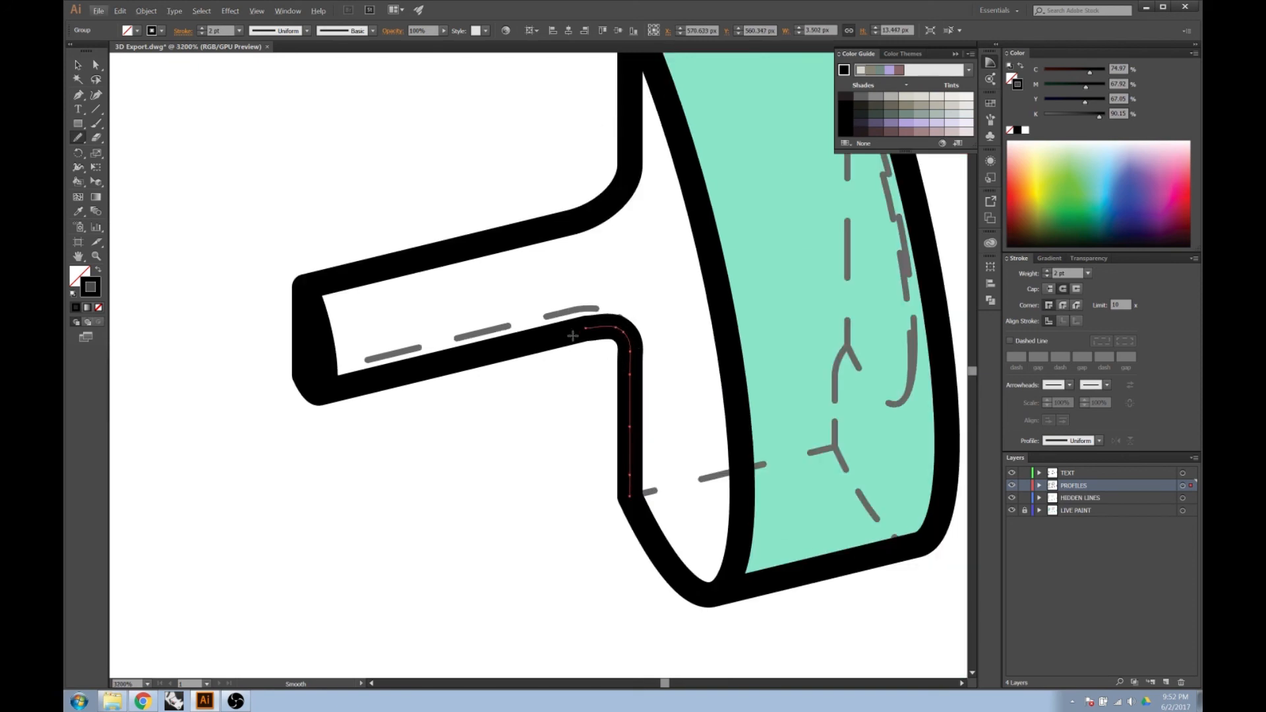
pyautogui.click(78, 65)
pyautogui.scroll(-2, 667, 411)
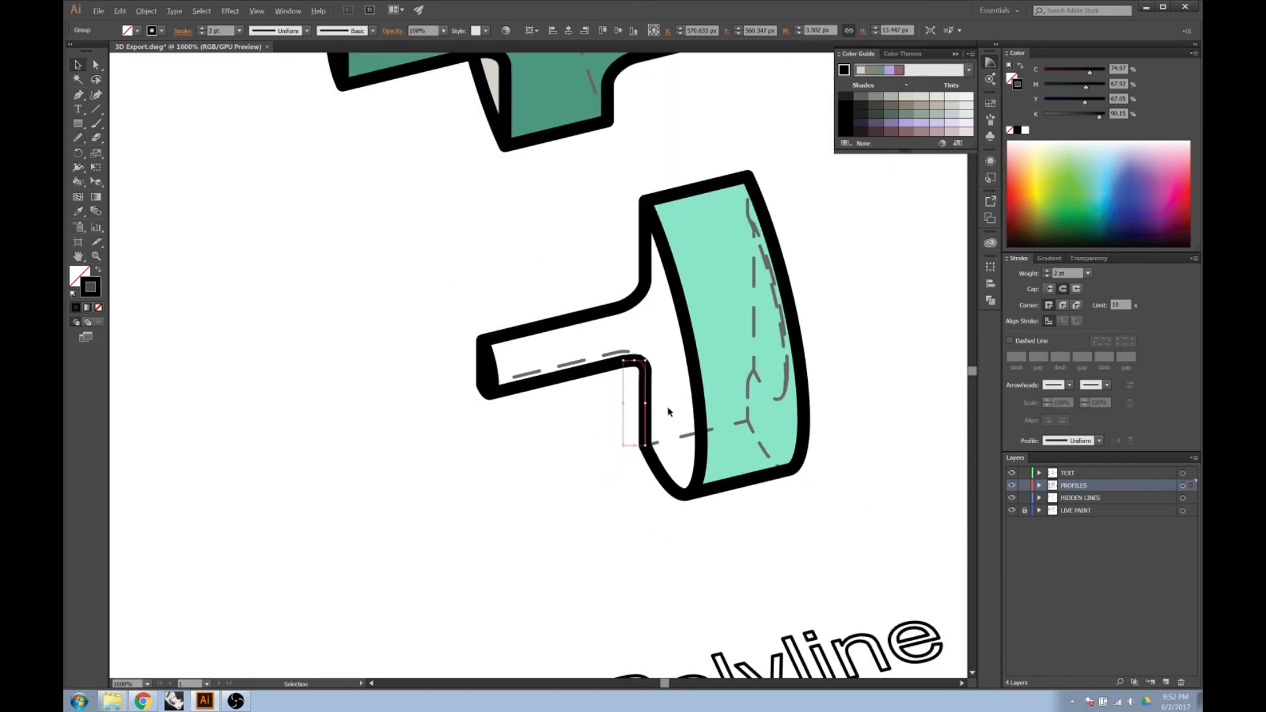
pyautogui.scroll(-1, 651, 320)
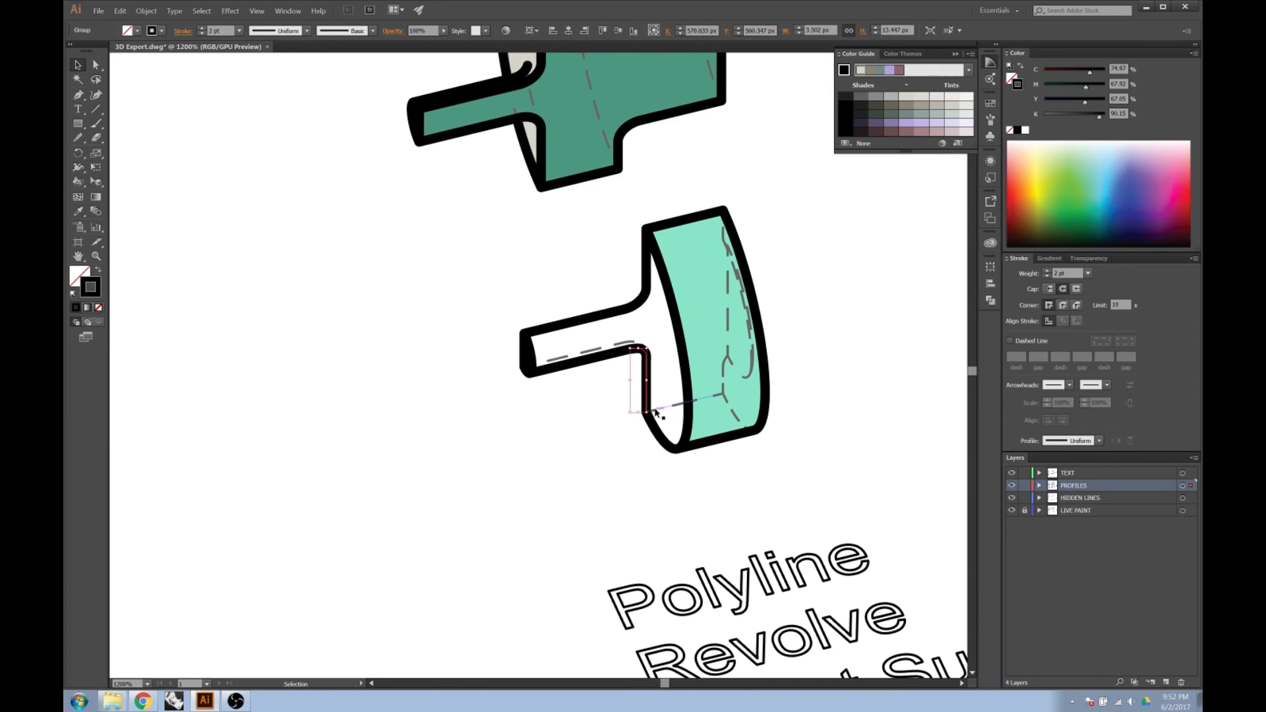
# Unlock the LIVE PAINT layer and put an in-place copy of the smoothed corner path on it.
pyautogui.press('super')
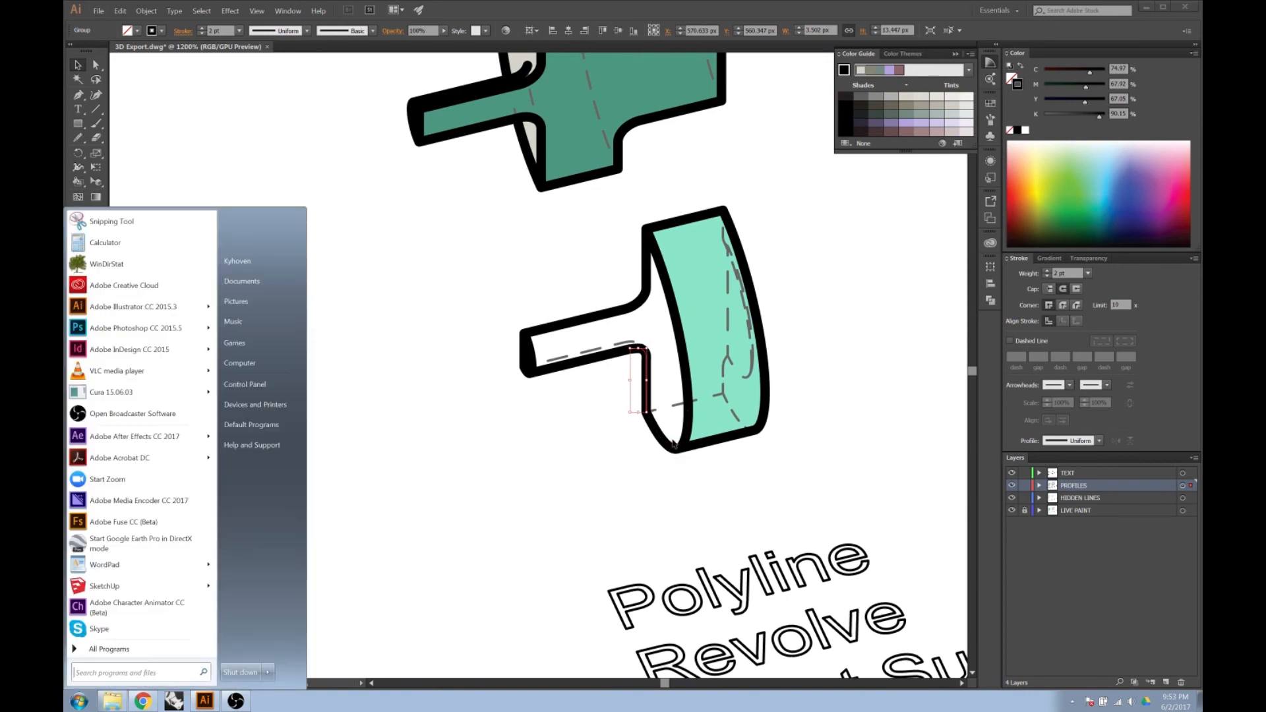
pyautogui.press('super')
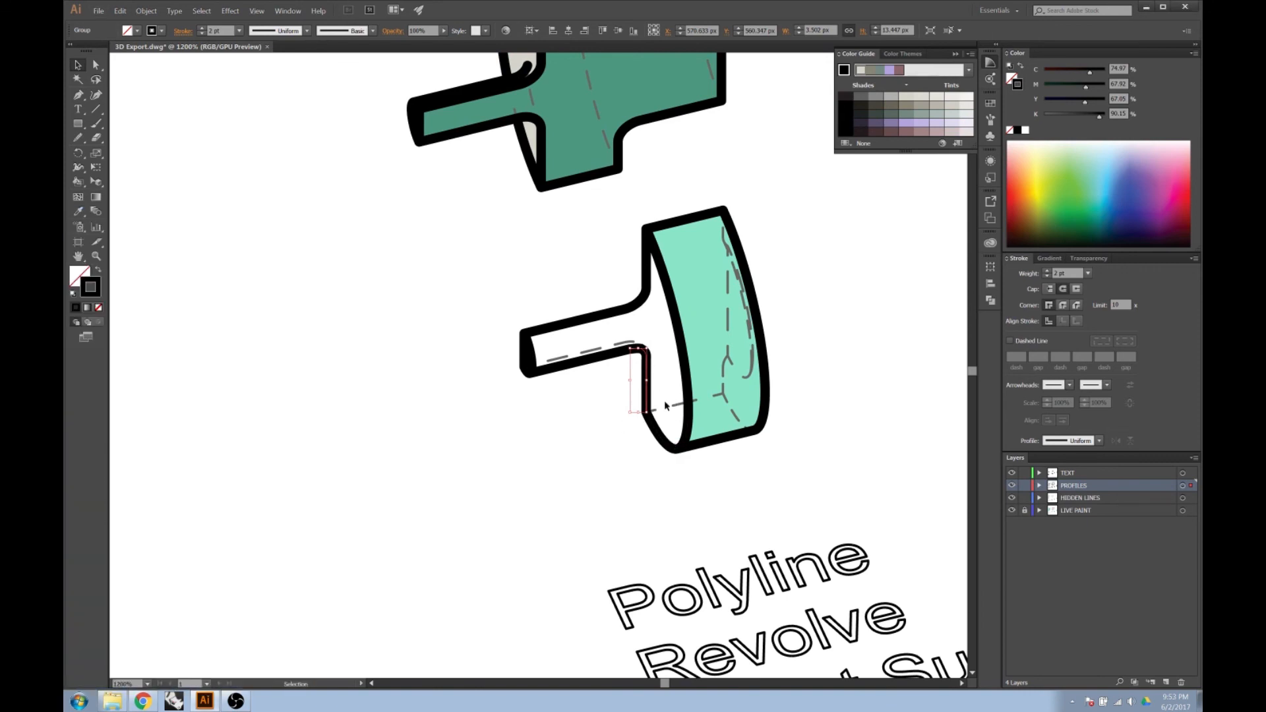
pyautogui.click(1083, 511)
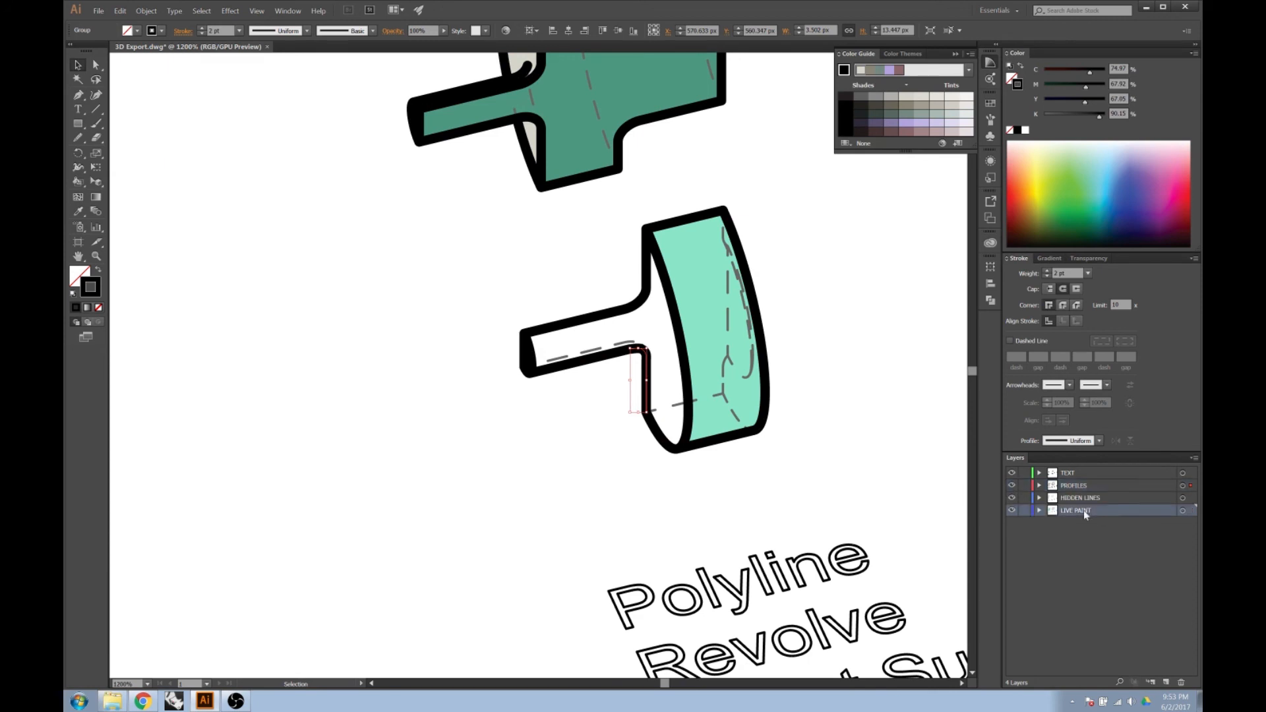
pyautogui.doubleClick(1152, 514)
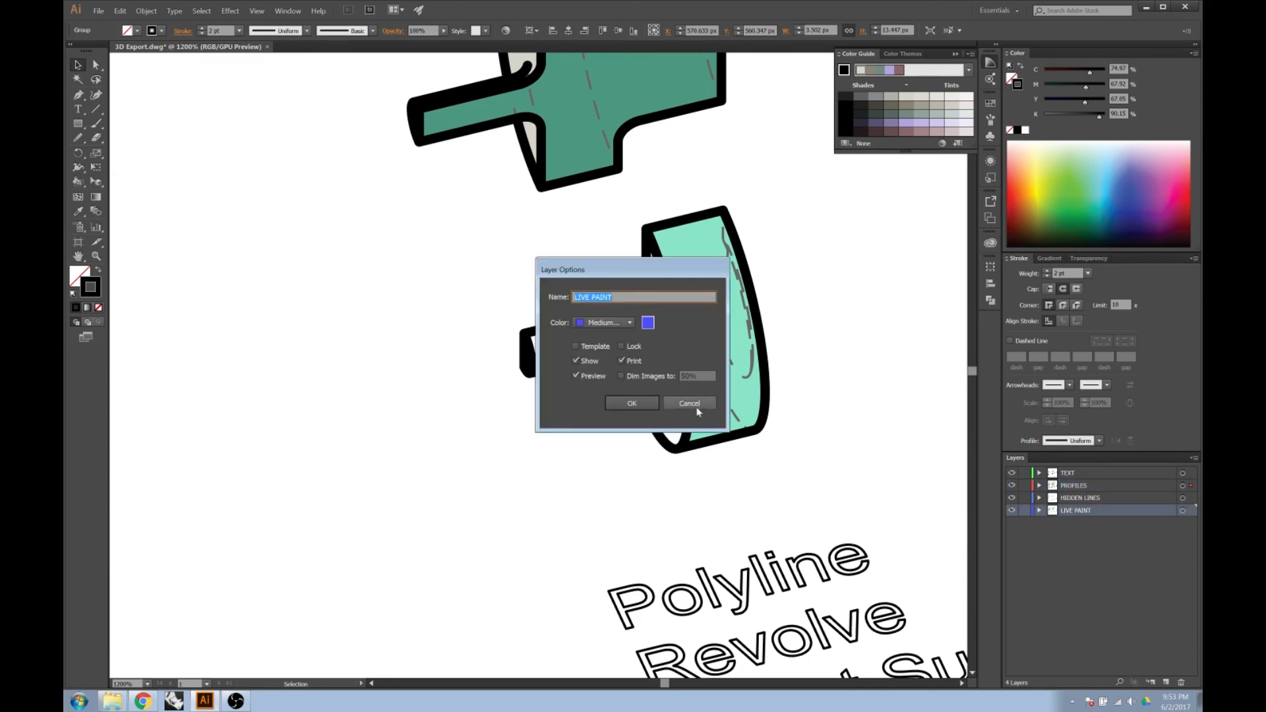
pyautogui.press('Escape')
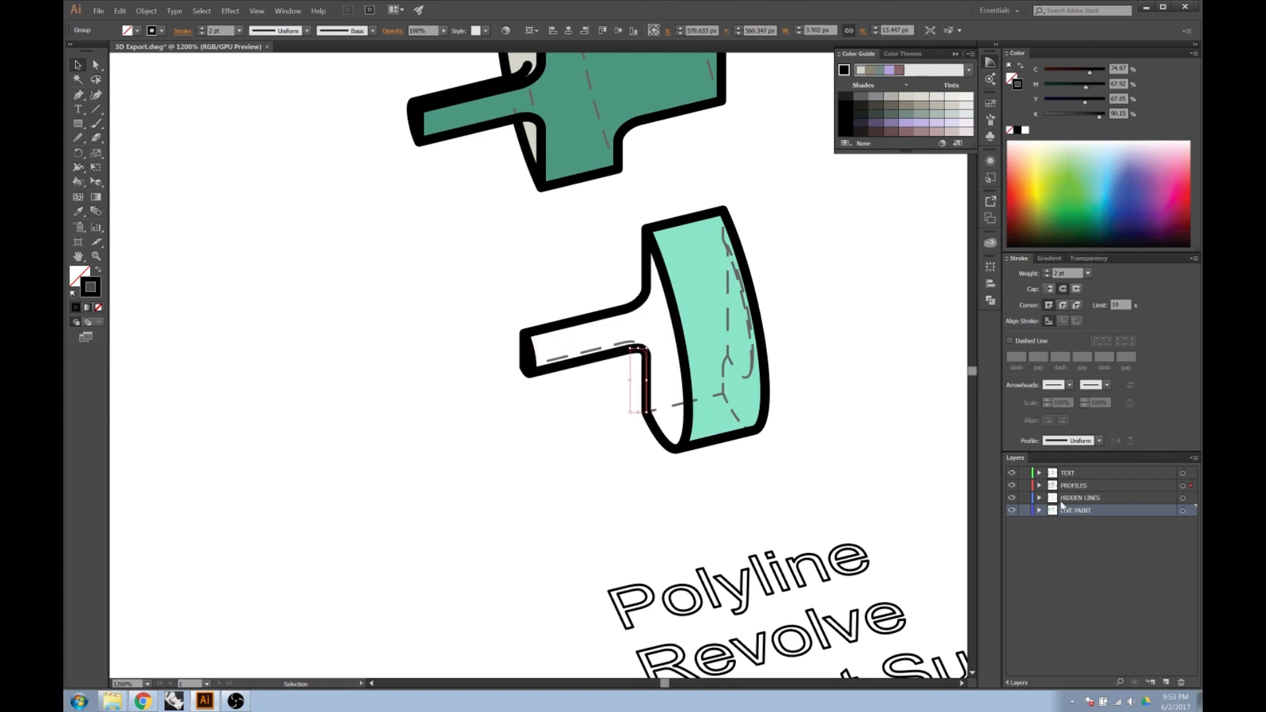
pyautogui.click(120, 10)
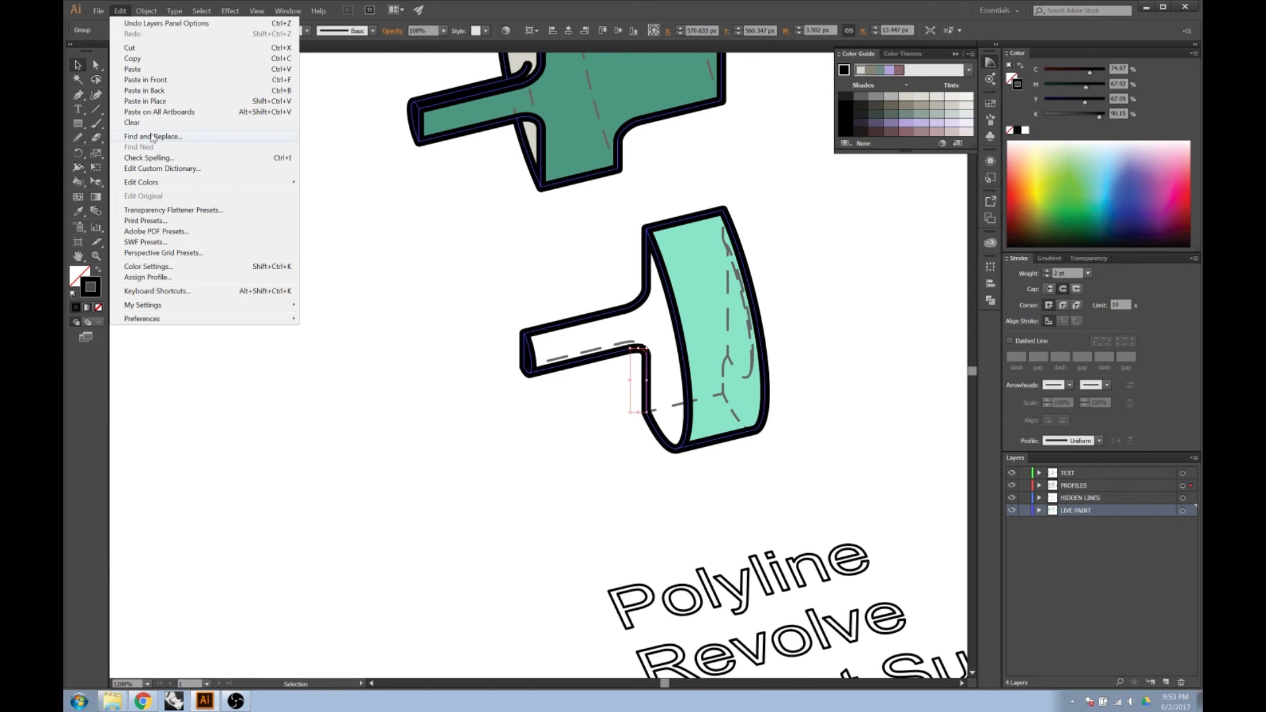
pyautogui.click(283, 105)
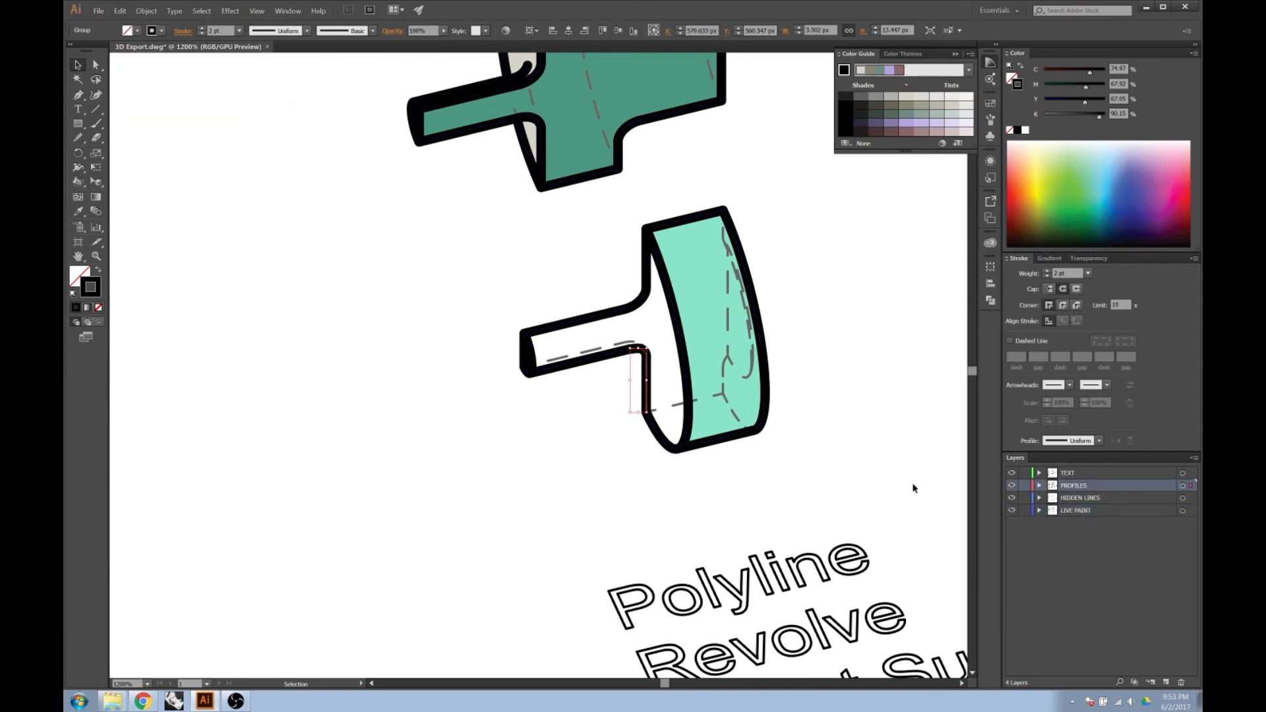
pyautogui.moveTo(1191, 487); pyautogui.dragTo(1191, 512)
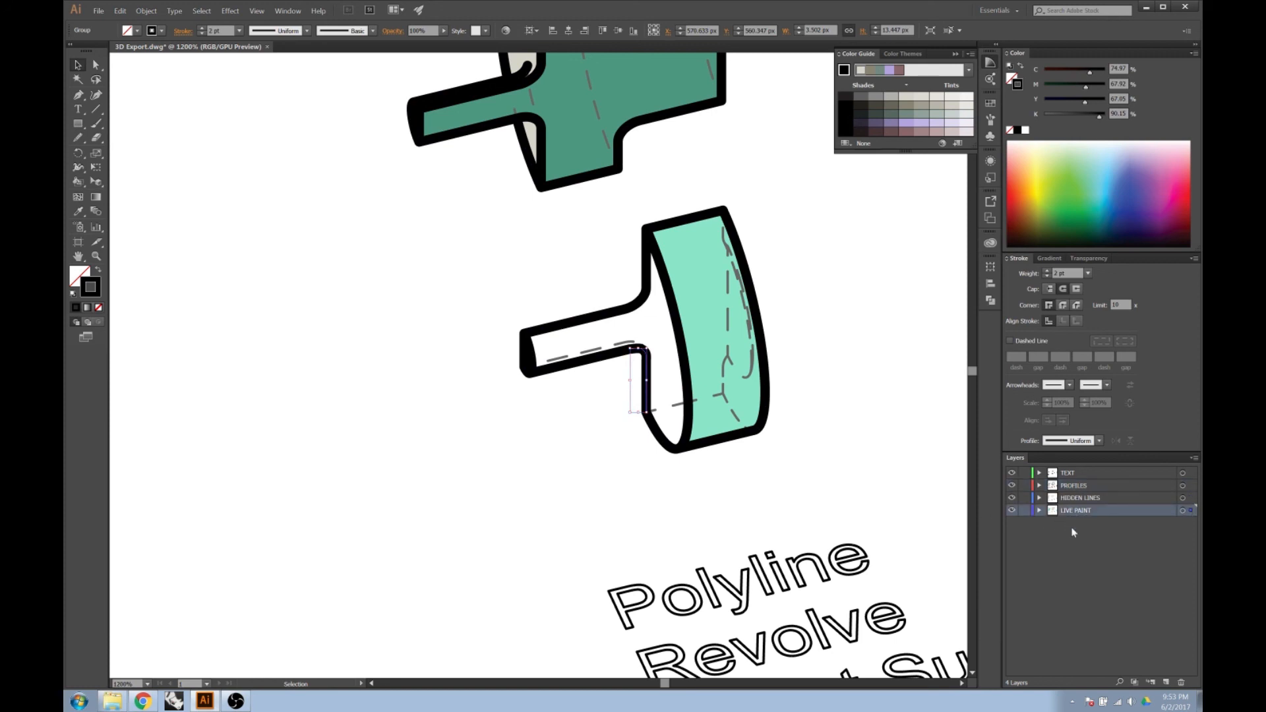
# Remove the stroke from the copied corner path and lock the PROFILES layer.
pyautogui.click(1054, 274)
pyautogui.press('Return')
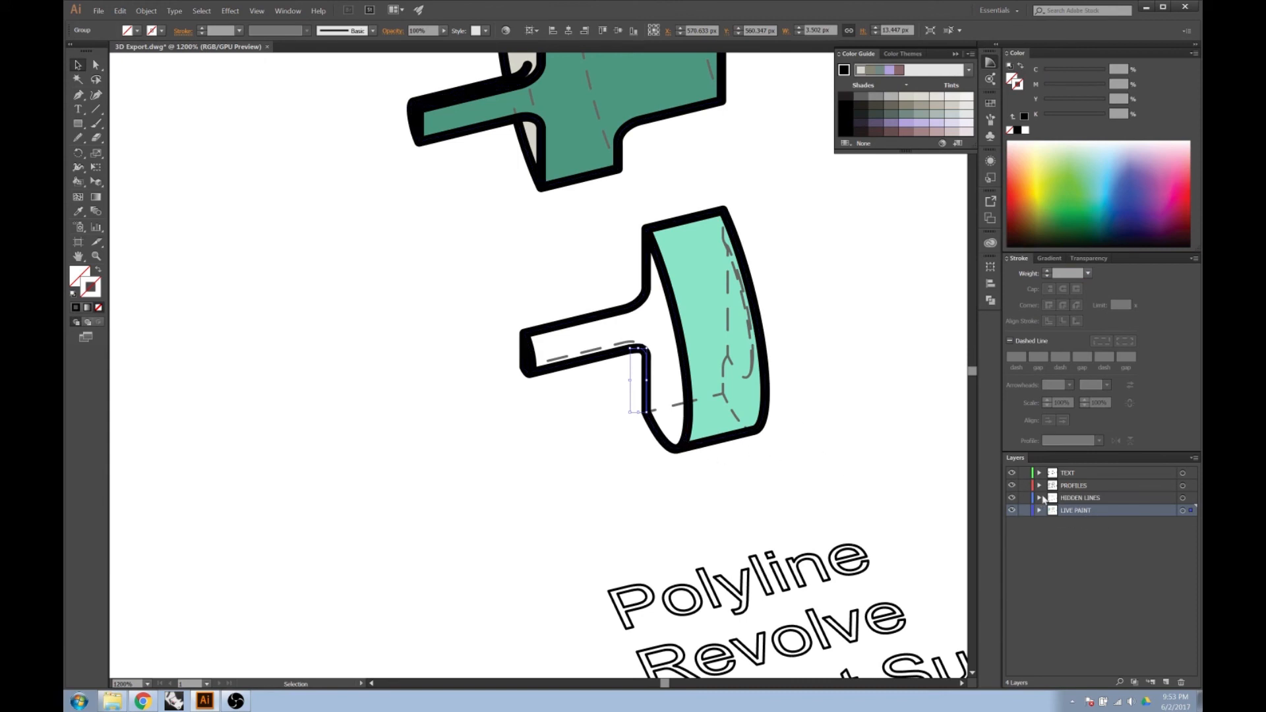
pyautogui.click(1025, 486)
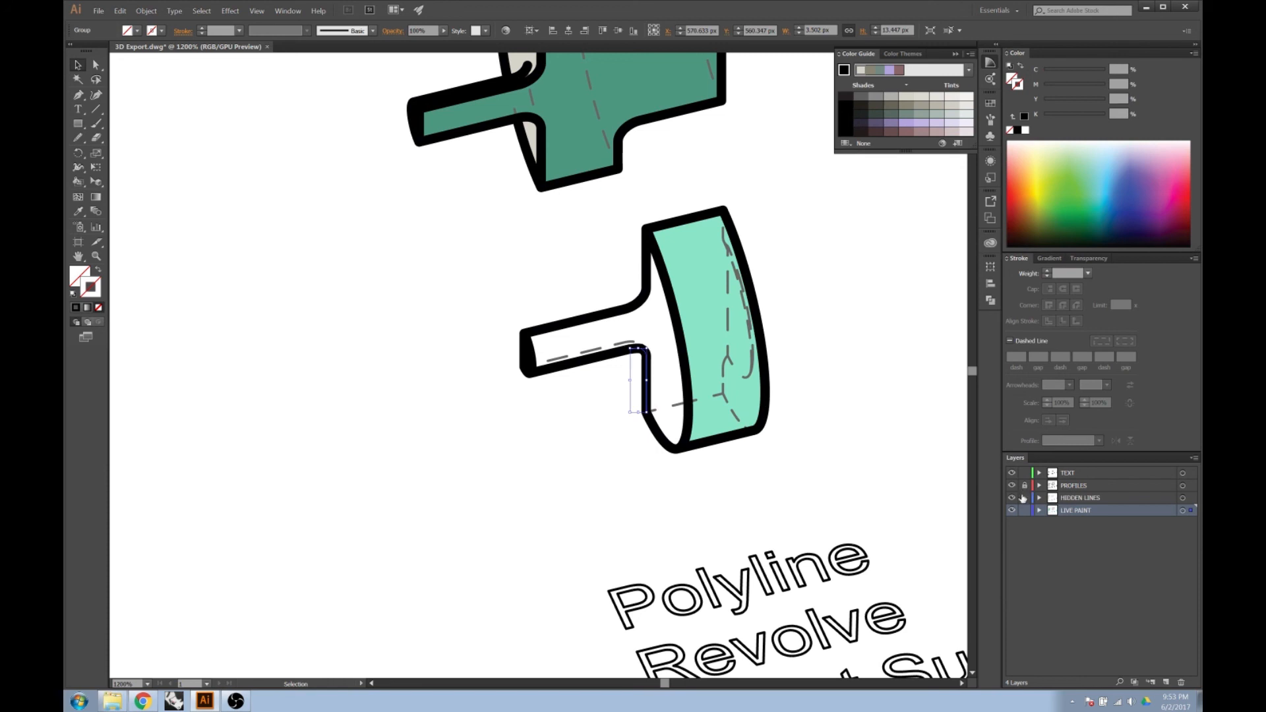
# Merge all artwork on the LIVE PAINT layer, including the copied corner path, into one Live Paint group and clear the selection.
pyautogui.click(1183, 512)
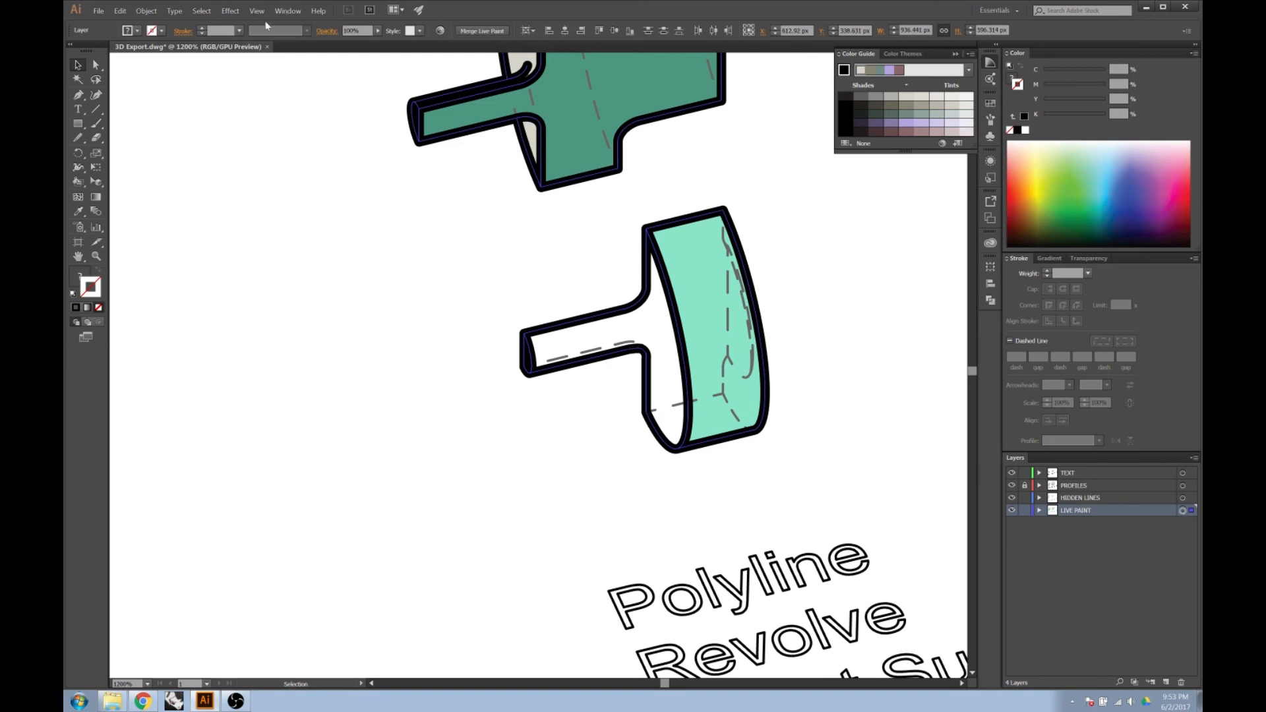
pyautogui.click(97, 12)
pyautogui.press('Escape')
pyautogui.click(143, 13)
pyautogui.moveTo(189, 274)
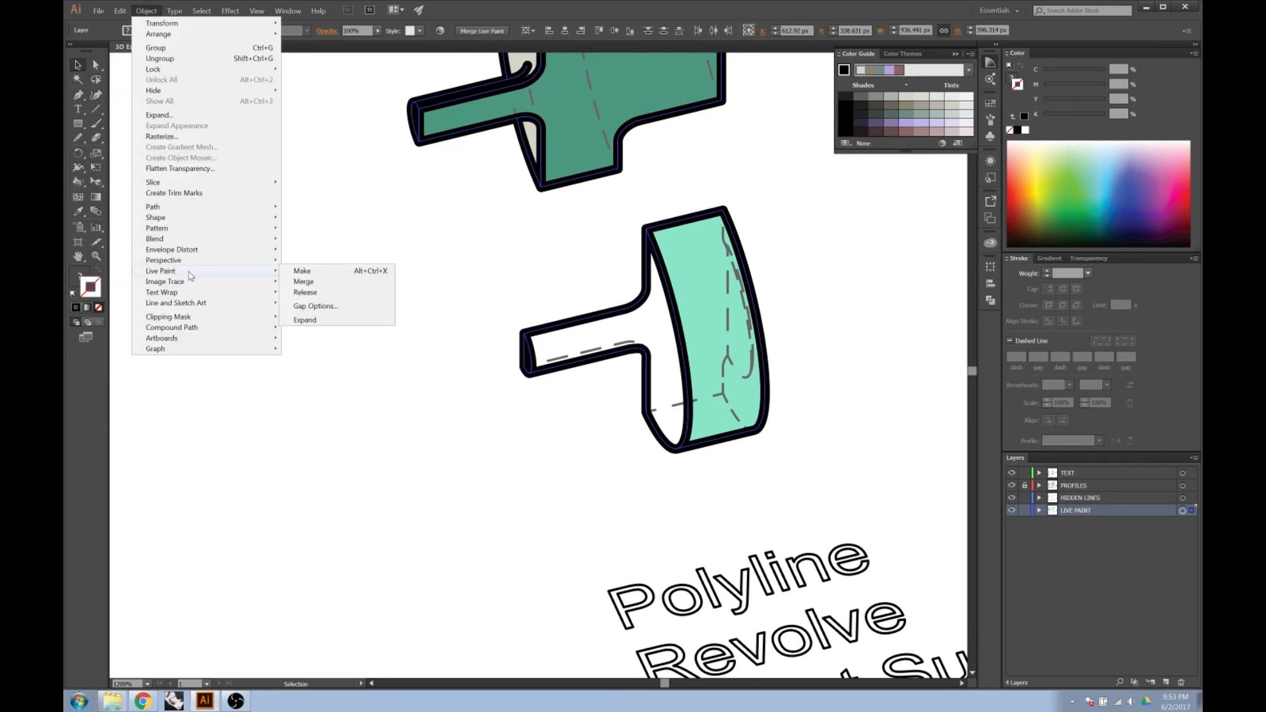
pyautogui.click(322, 282)
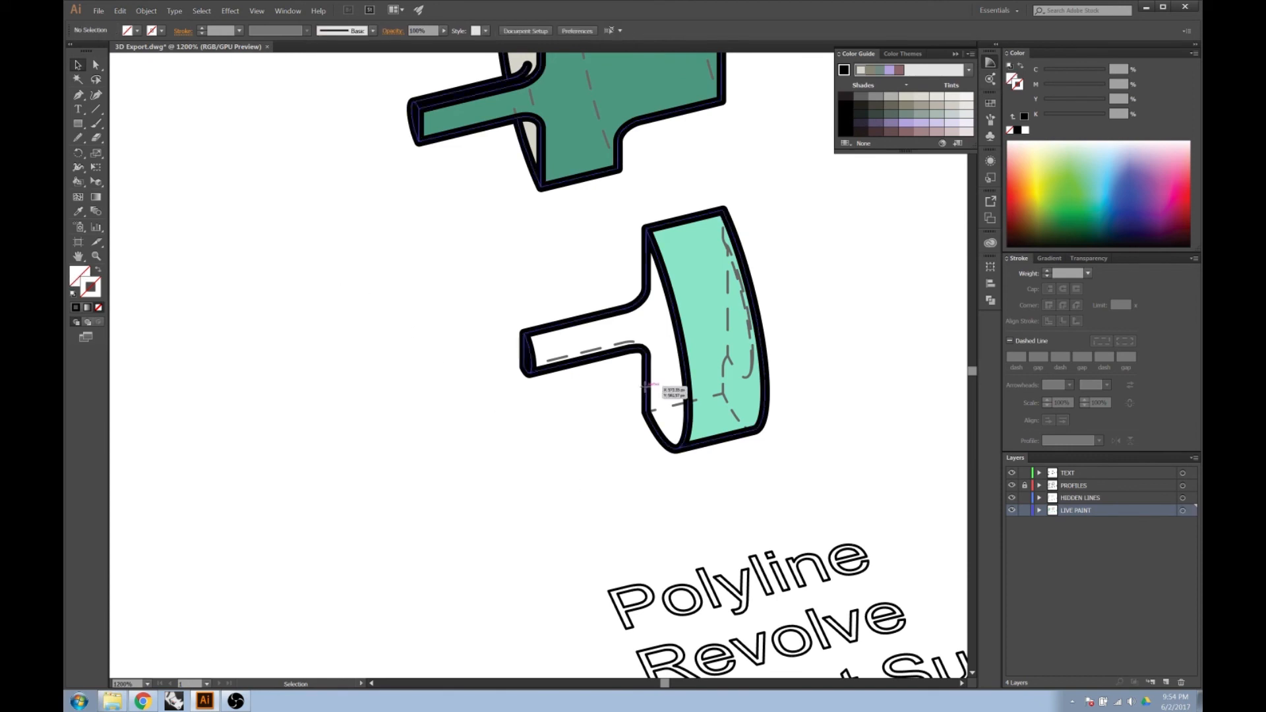
pyautogui.click(654, 412)
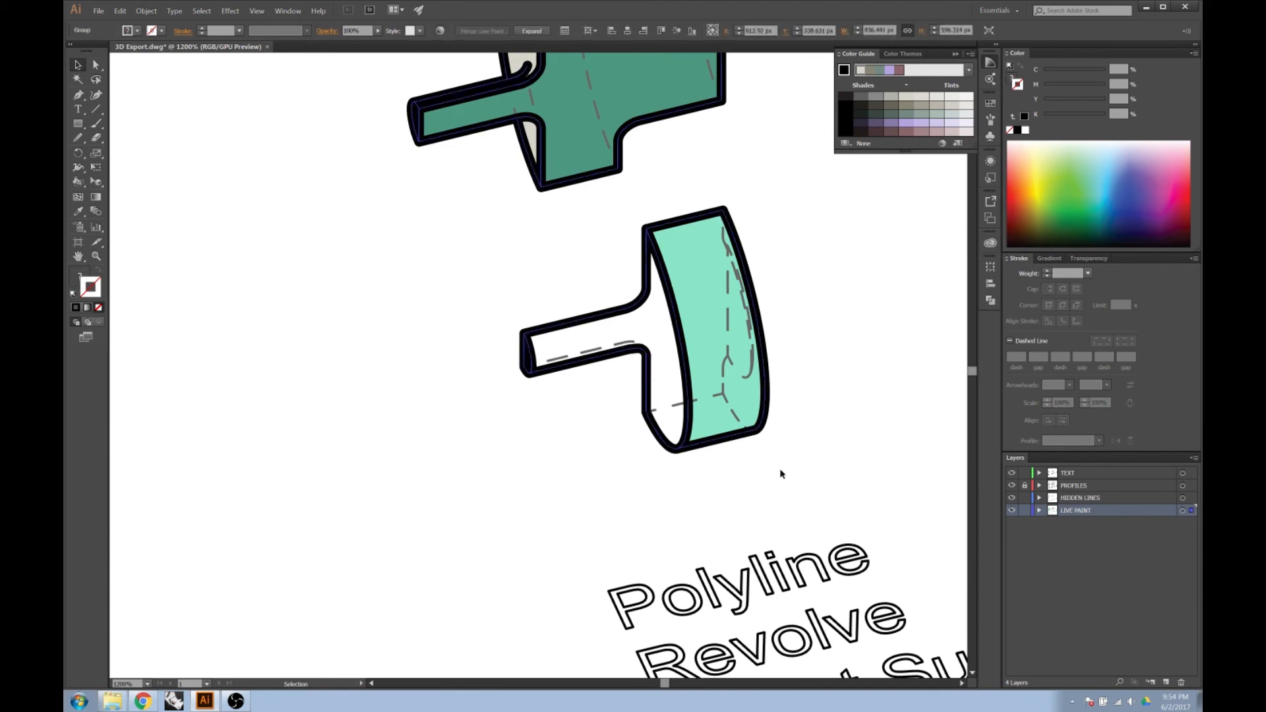
pyautogui.click(702, 491)
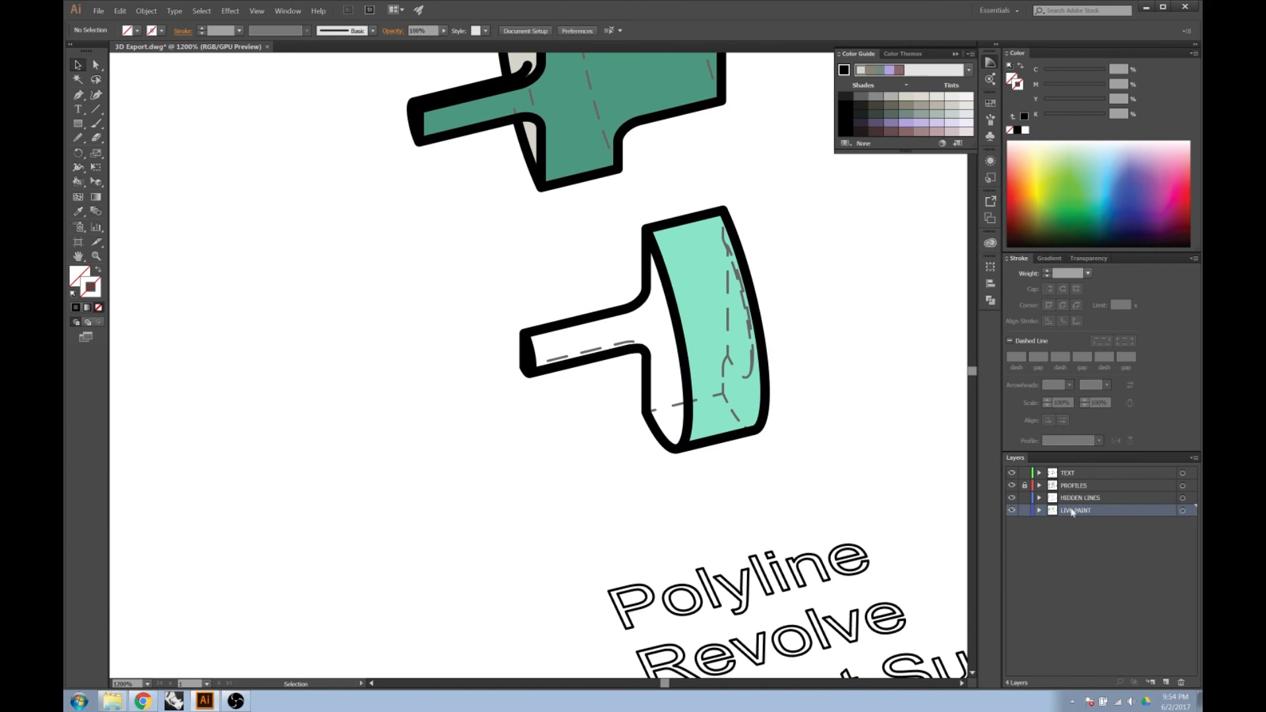
# Fill the lower split piece's stem and face with the light warm grey sampled from the upper split piece, using Live Paint Bucket.
pyautogui.click(78, 182)
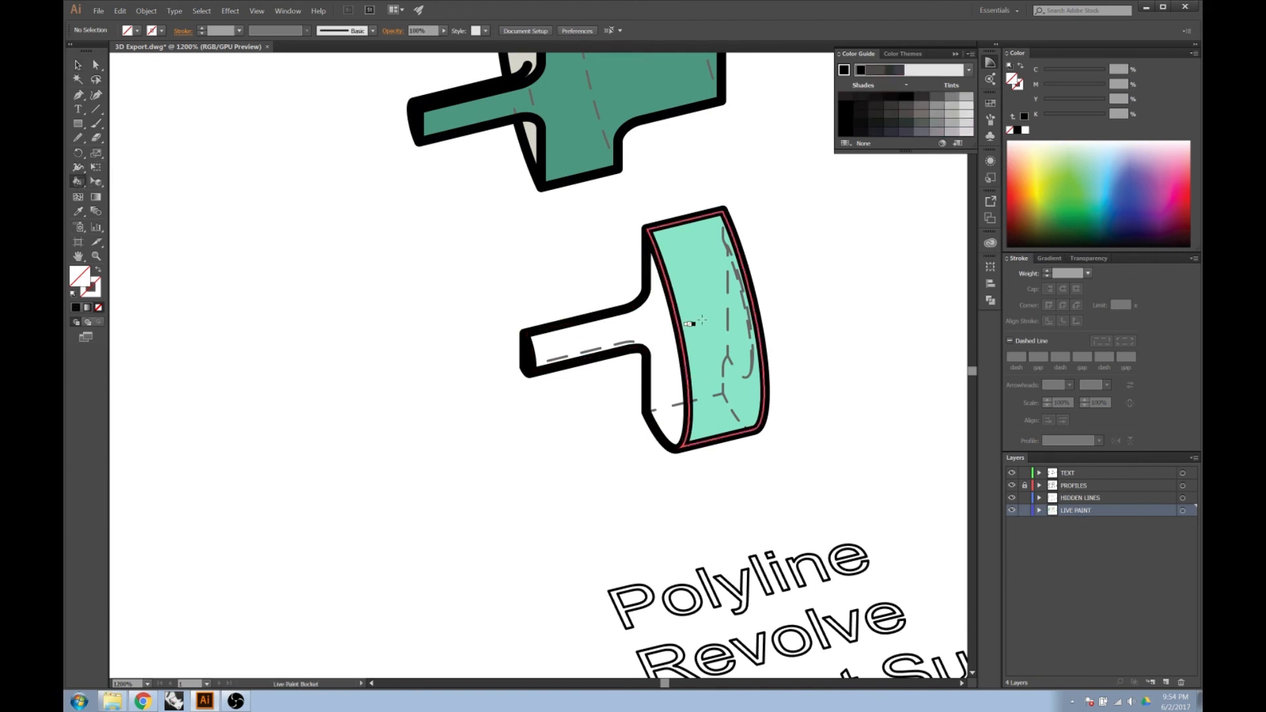
pyautogui.scroll(-1, 768, 437)
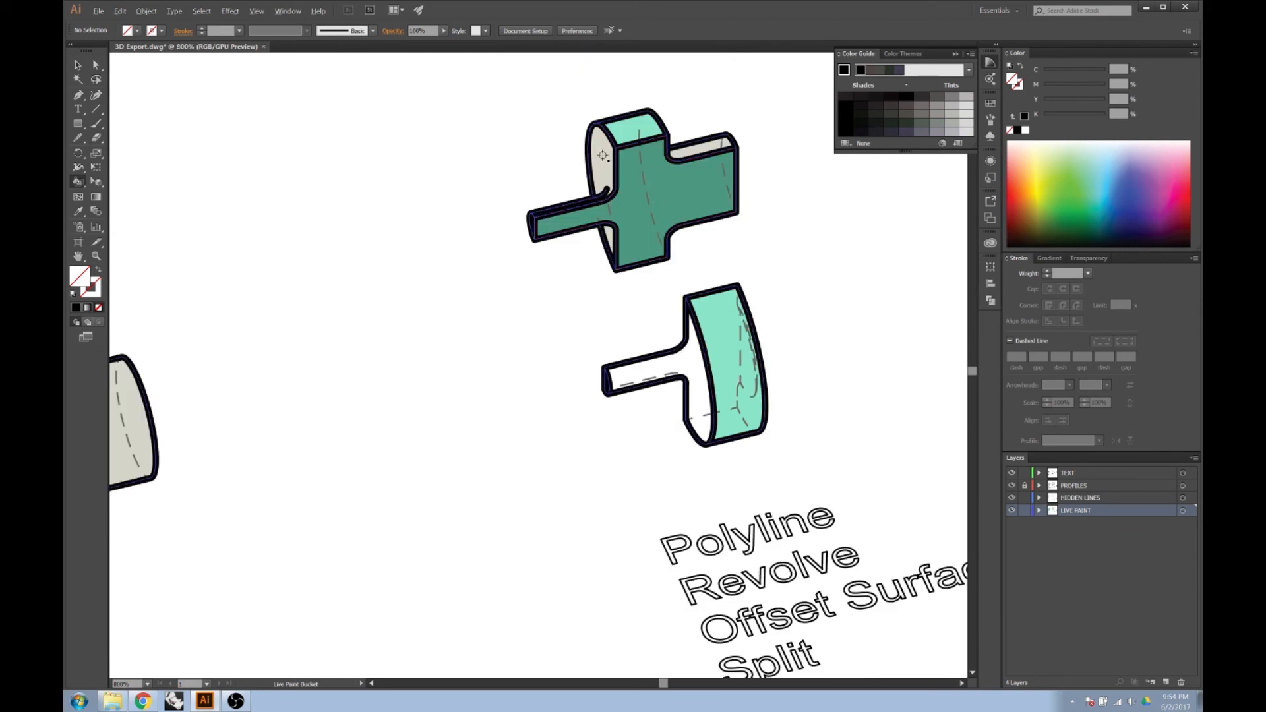
pyautogui.click(80, 214)
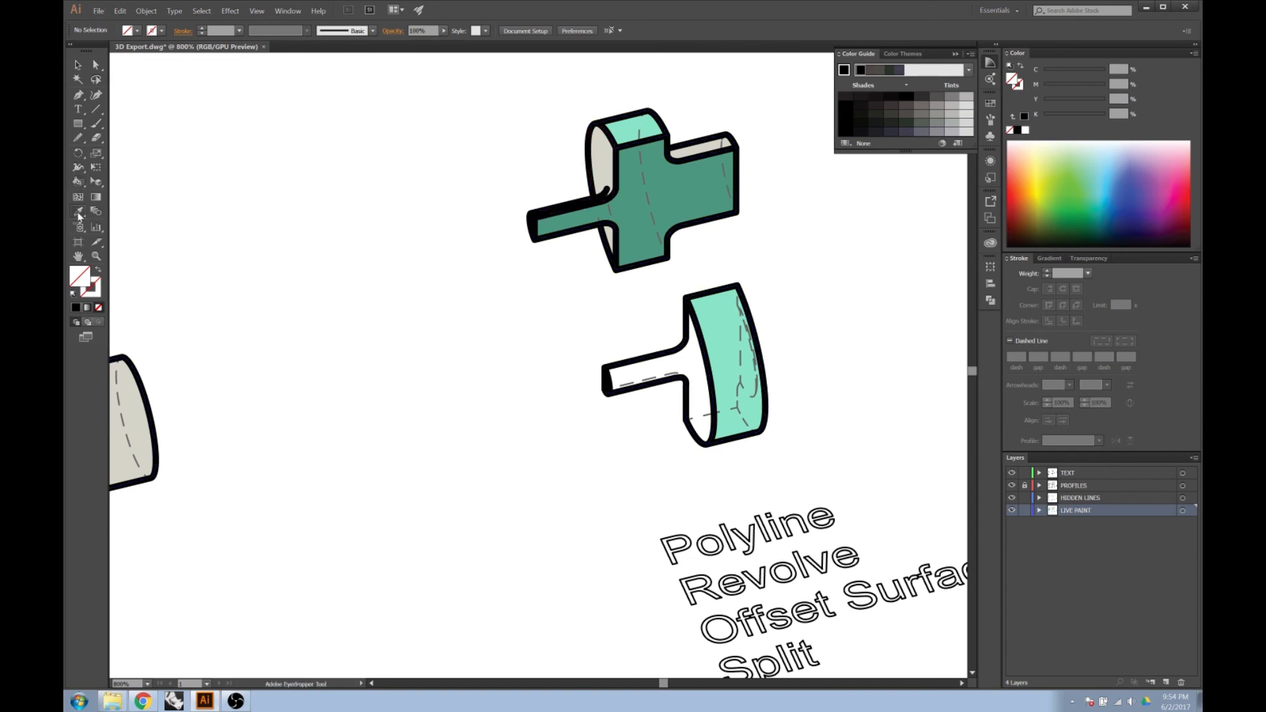
pyautogui.click(602, 165)
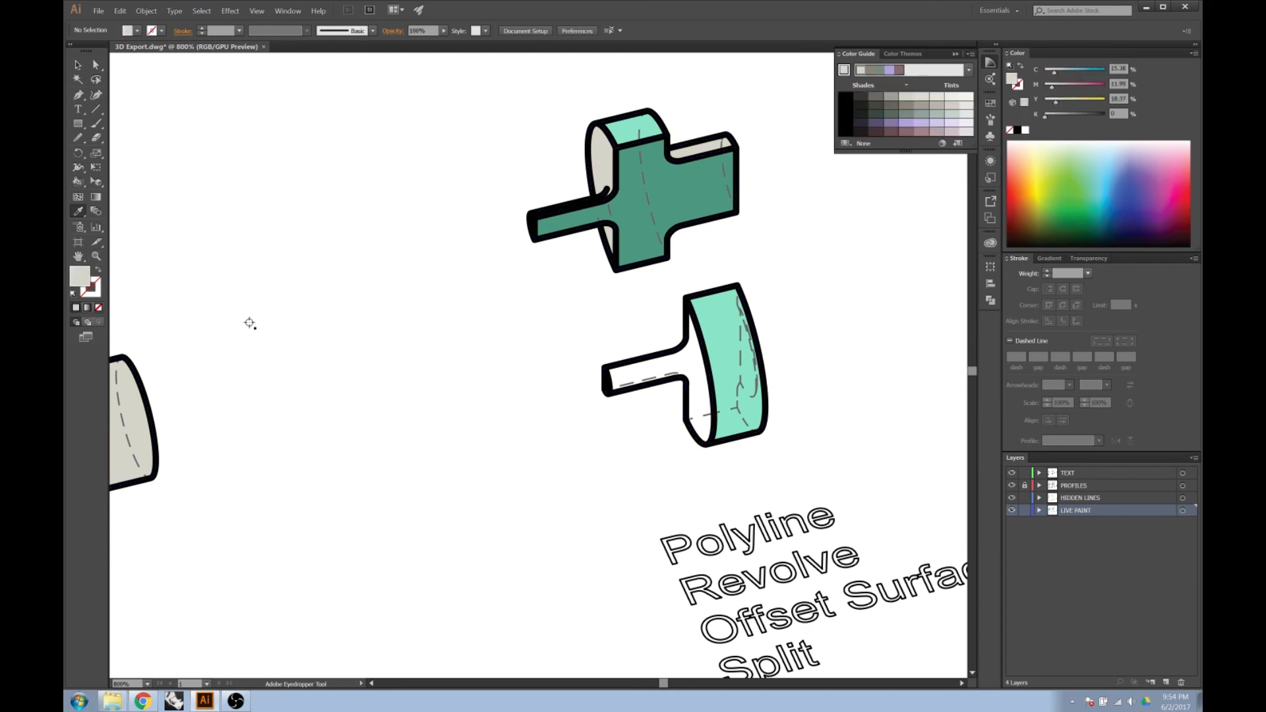
pyautogui.click(80, 181)
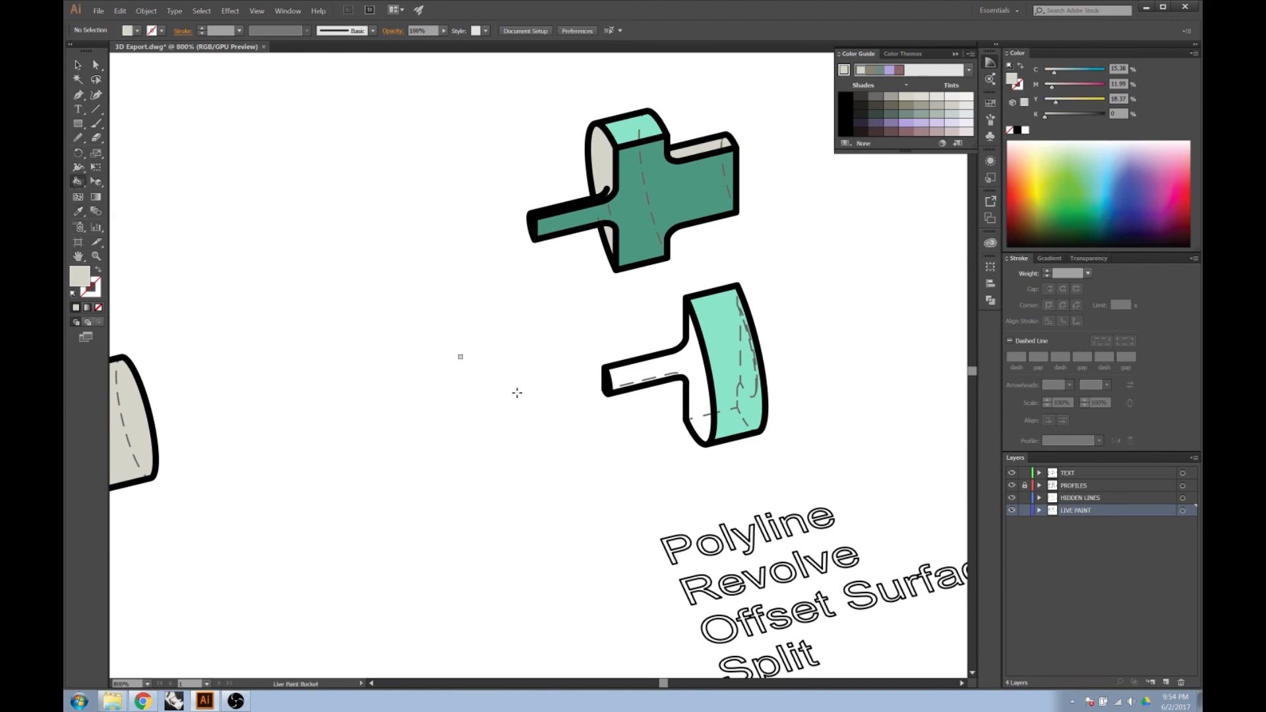
pyautogui.click(694, 367)
pyautogui.scroll(-1, 861, 432)
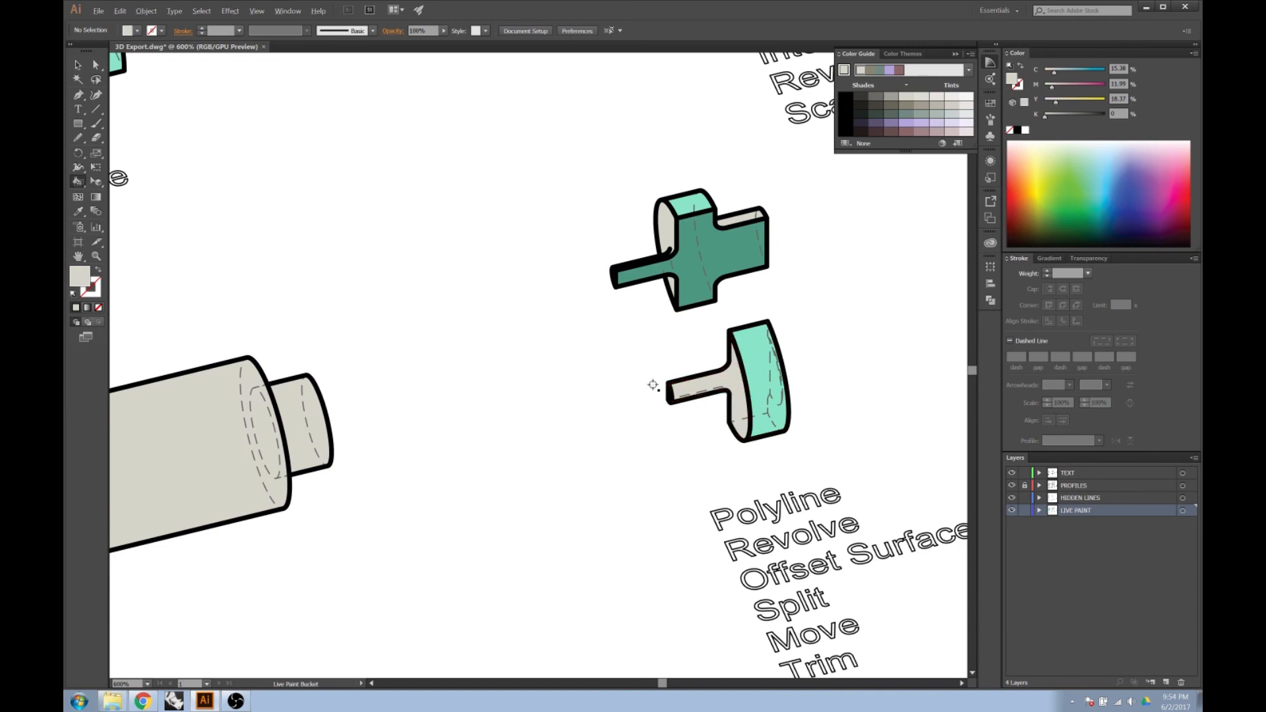
pyautogui.scroll(-1, 652, 375)
pyautogui.scroll(-4, 602, 387)
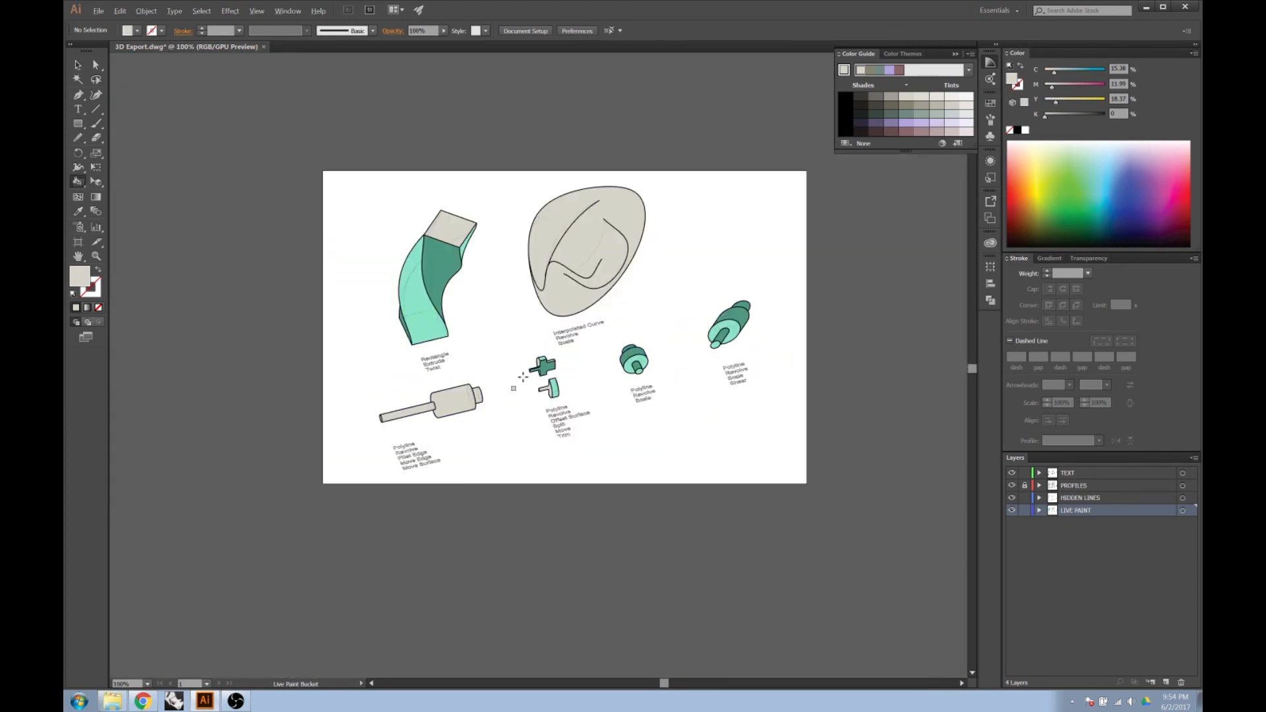
pyautogui.scroll(1, 510, 325)
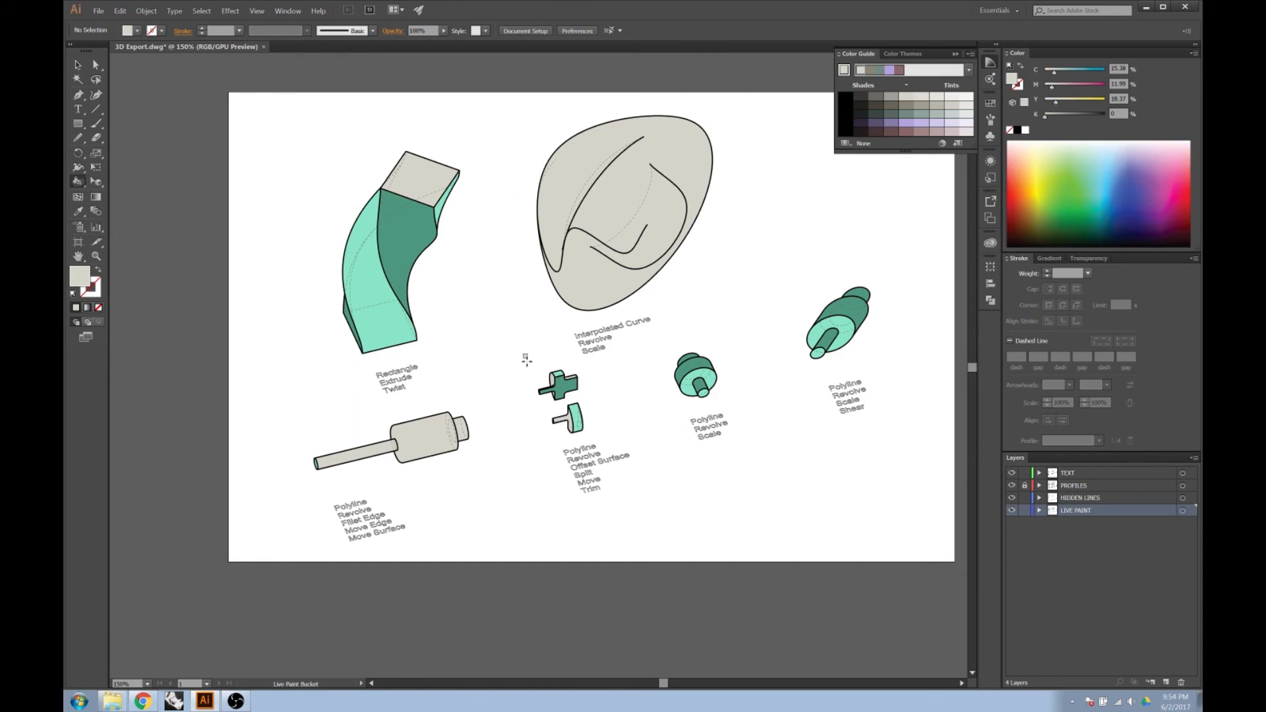